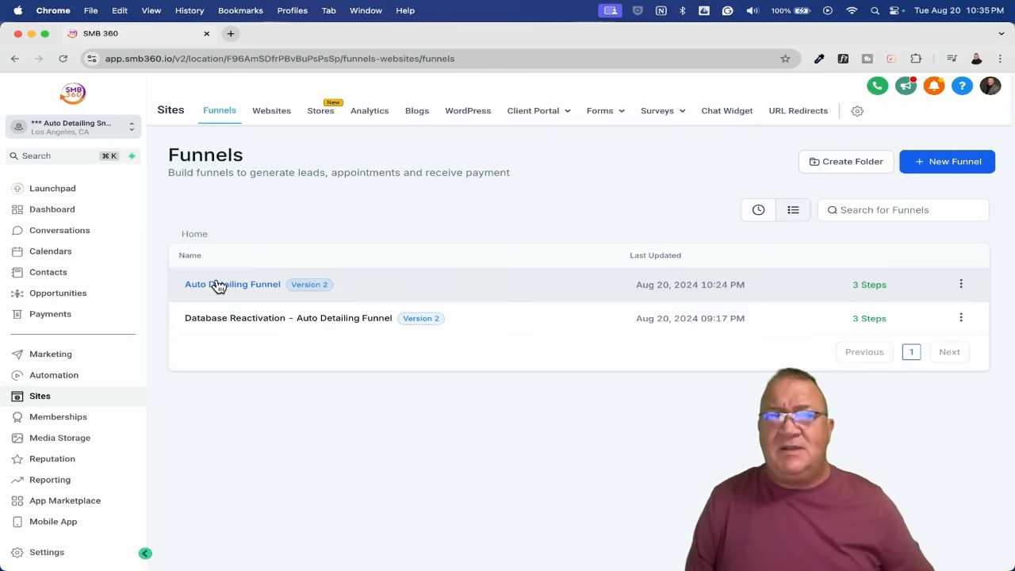
Step: Open the Auto Detailing Funnel's Home step in the page editor and look over its header and hero section
click(226, 285)
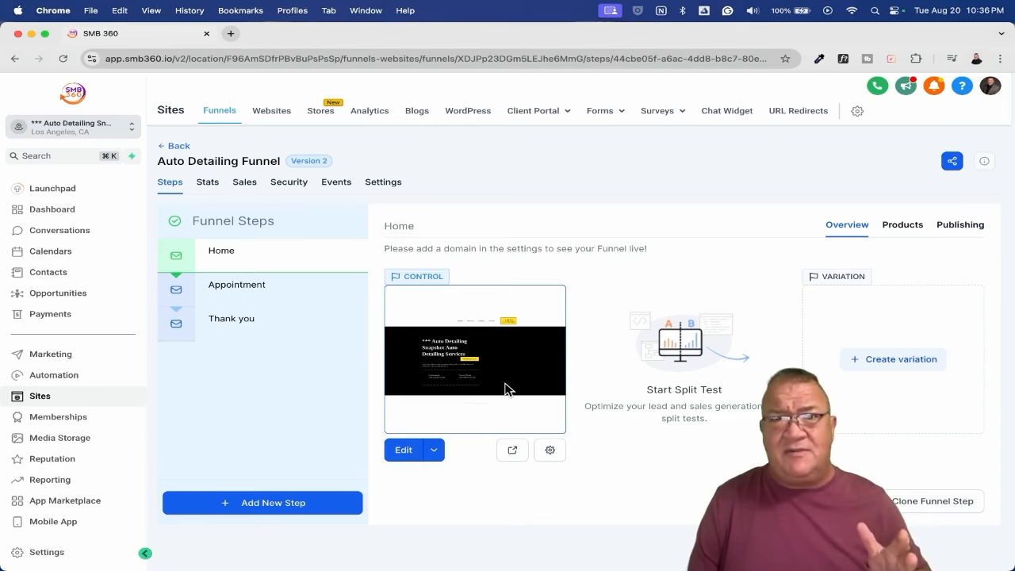
click(406, 450)
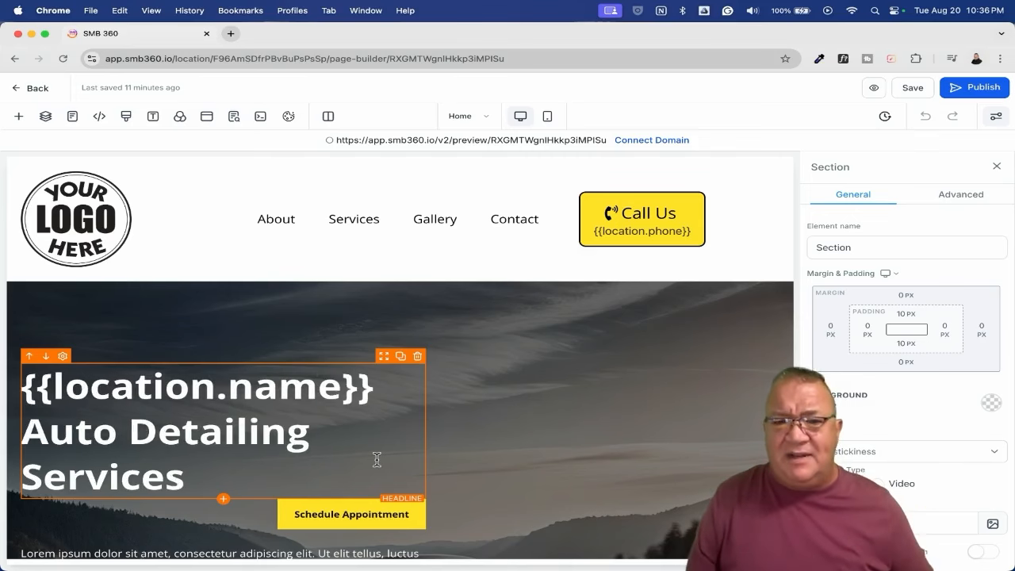
scroll(606, 462, down, 4)
scroll(605, 463, up, 2)
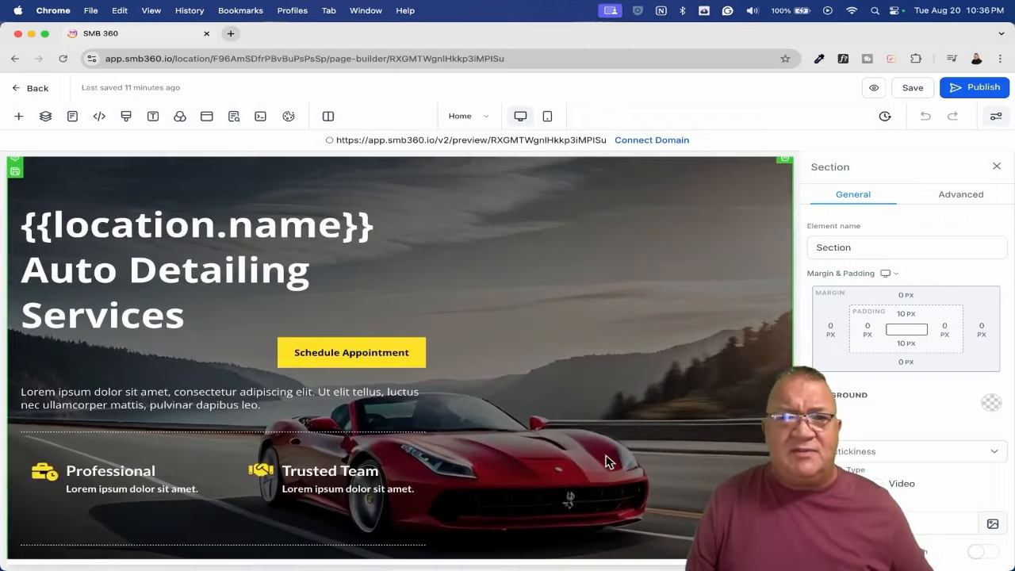
scroll(605, 460, up, 2)
scroll(643, 380, up, 2)
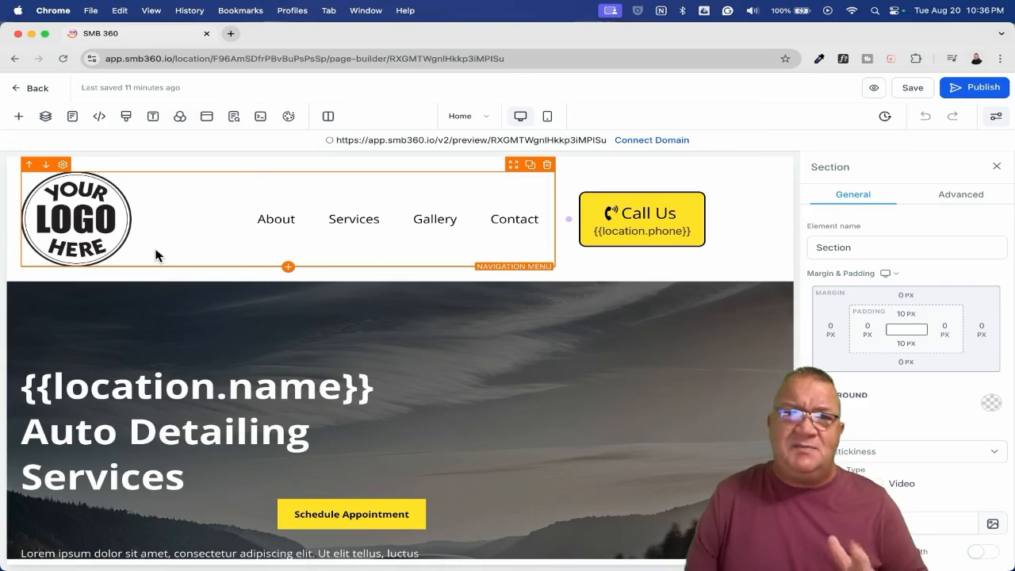
Step: Select the header's navigation menu and view its menu item settings
click(131, 197)
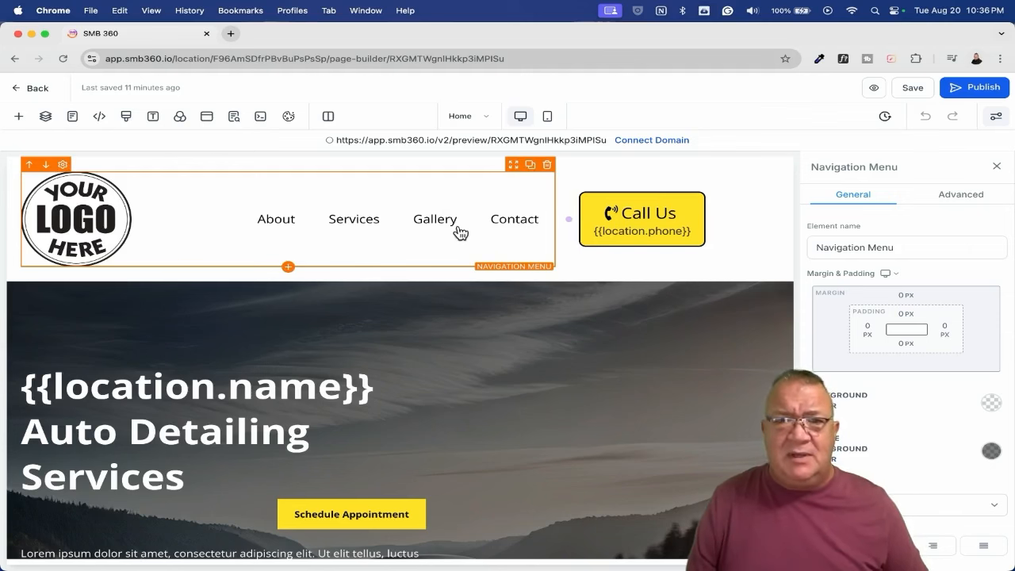
scroll(912, 381, down, 5)
scroll(912, 381, up, 3)
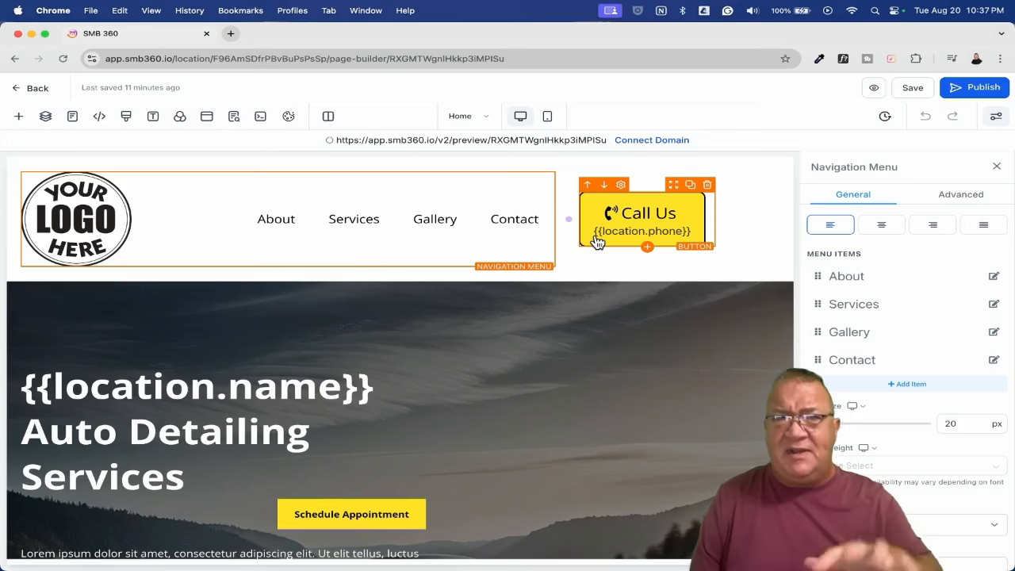
scroll(597, 241, down, 5)
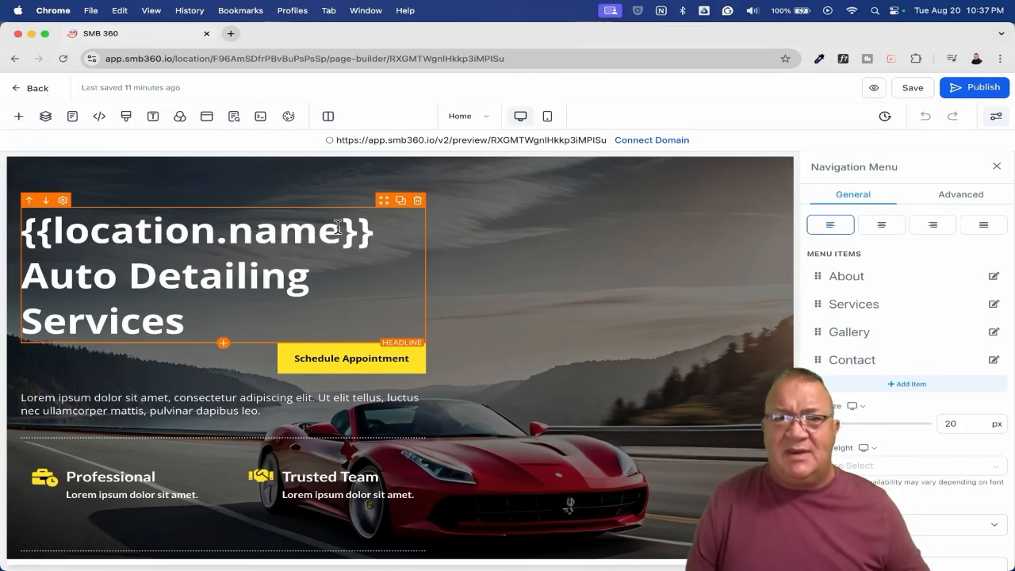
click(295, 263)
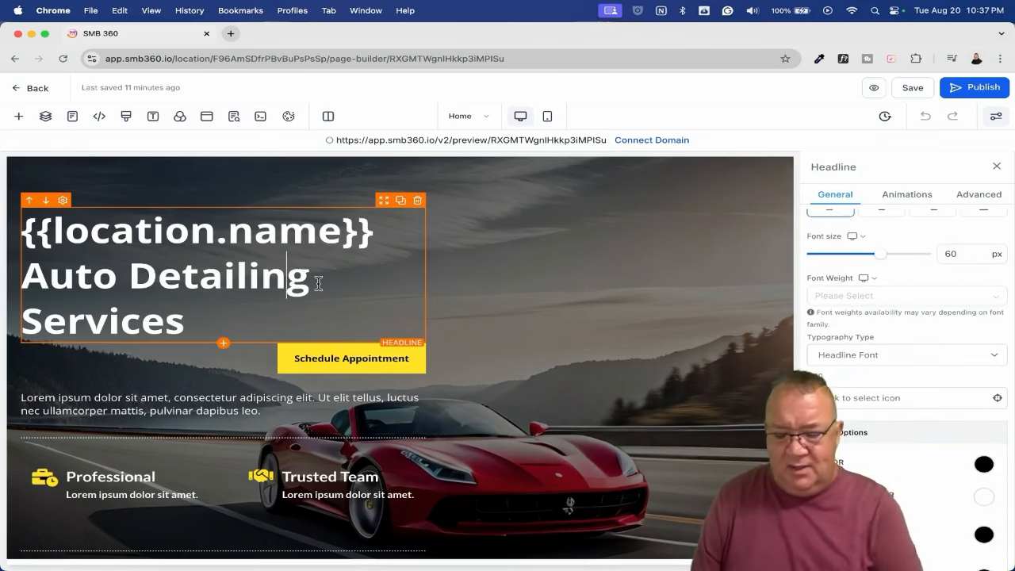
key(BackSpace)
text(n)
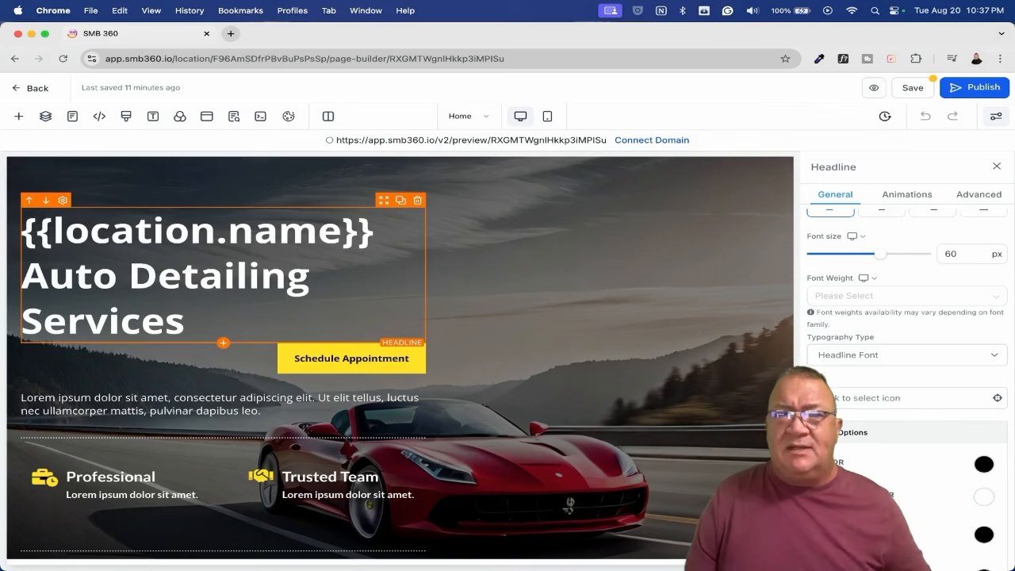
Step: Review the Home page from the hero's appointment button through the About Us, company statistics and Our Services sections
scroll(599, 332, down, 3)
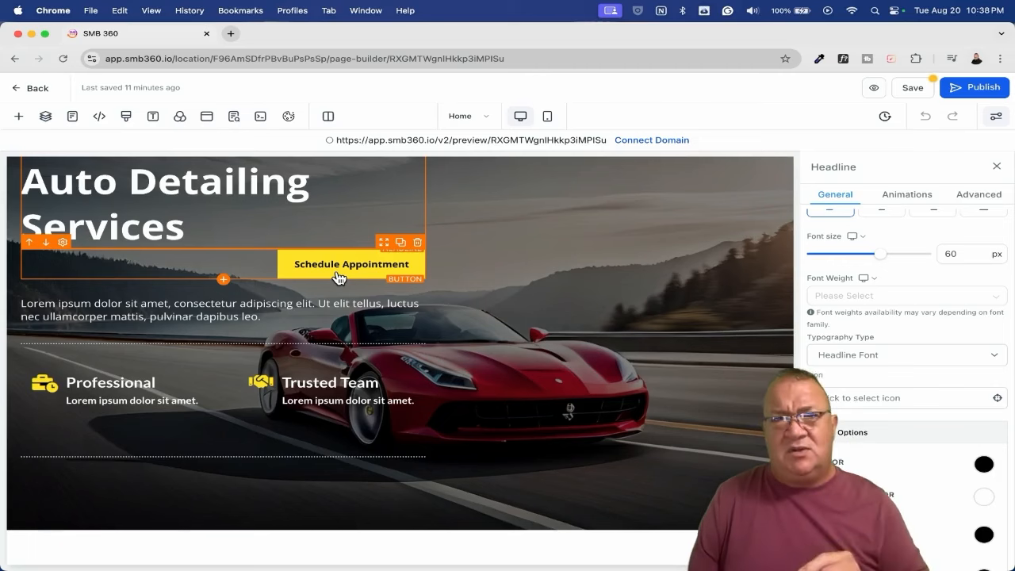
scroll(741, 358, down, 3)
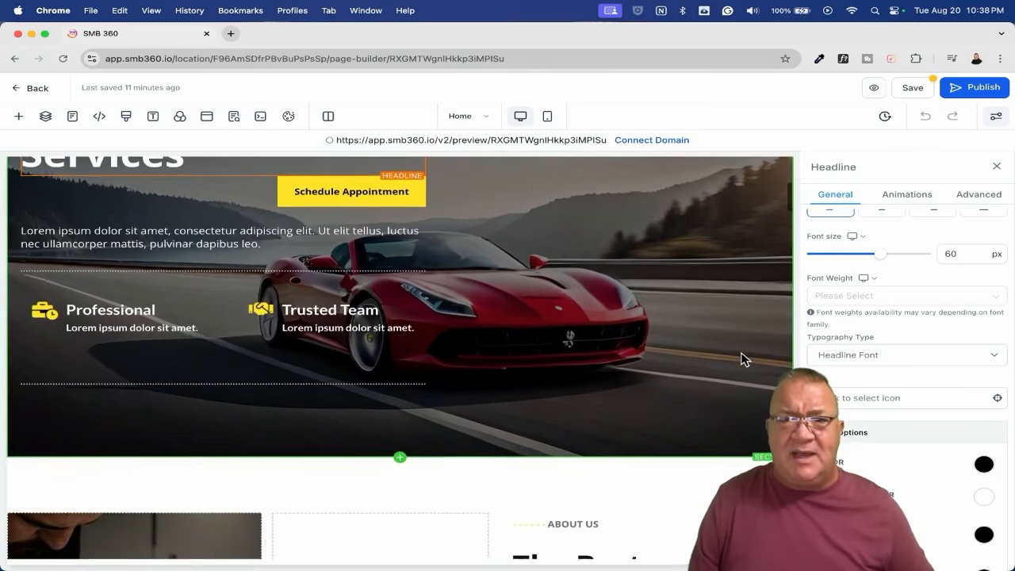
scroll(742, 353, down, 5)
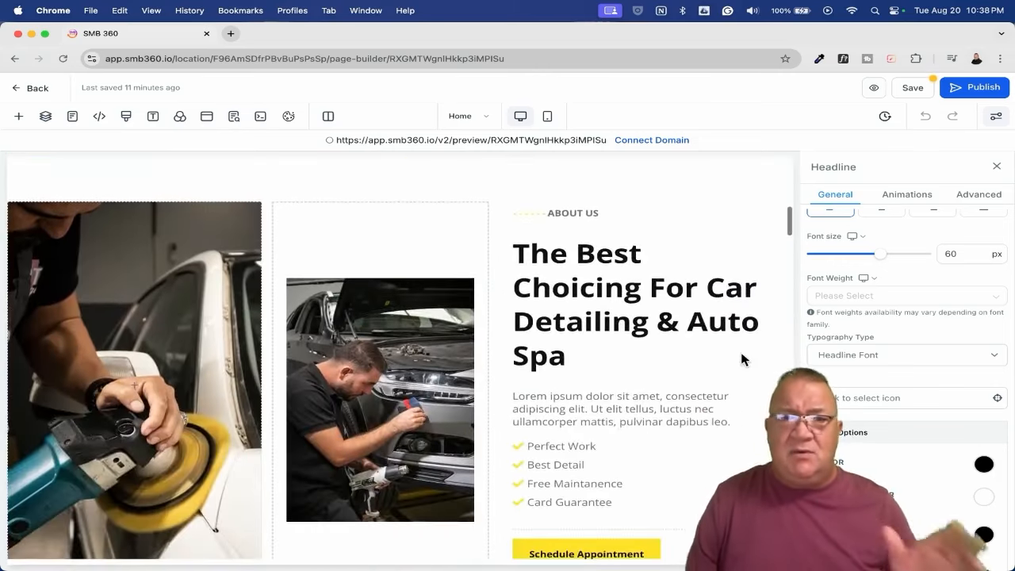
scroll(706, 290, down, 2)
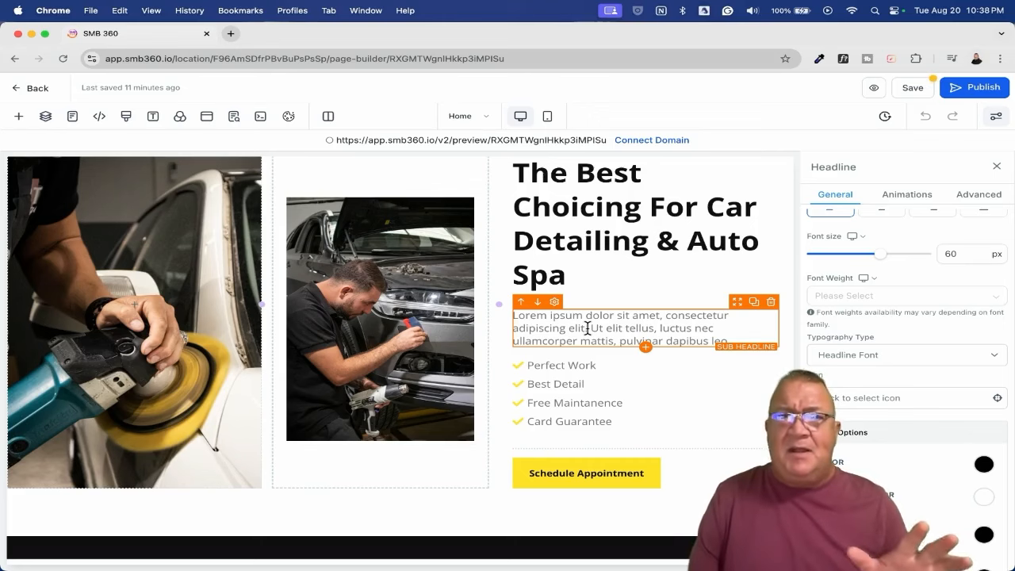
scroll(588, 328, down, 5)
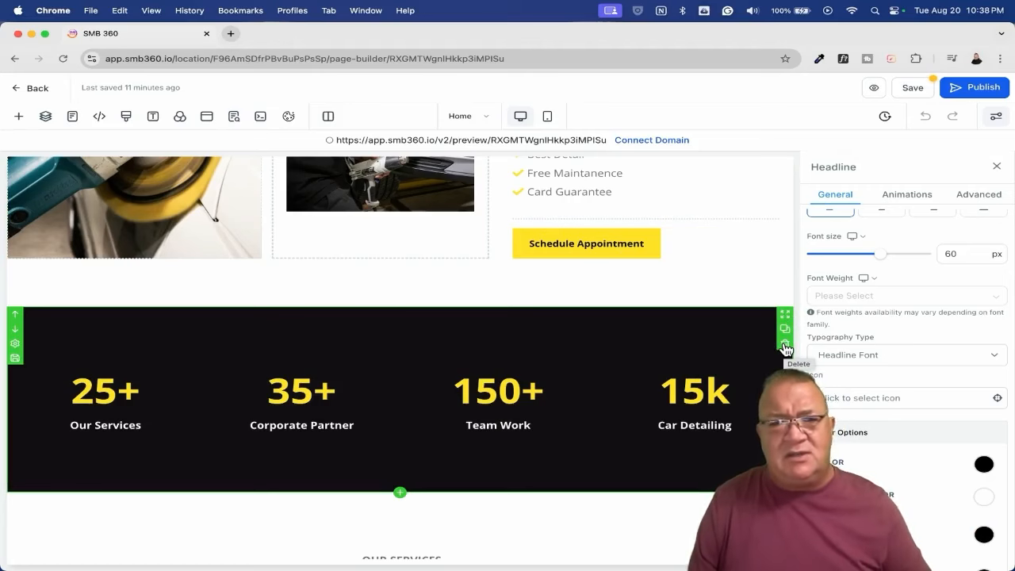
scroll(784, 349, down, 4)
scroll(785, 349, down, 3)
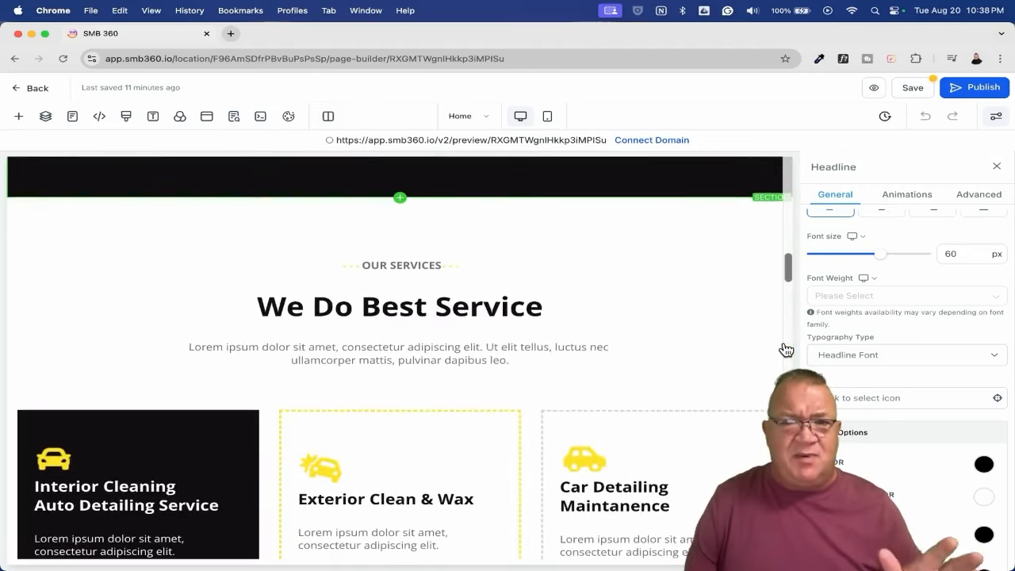
scroll(415, 286, down, 3)
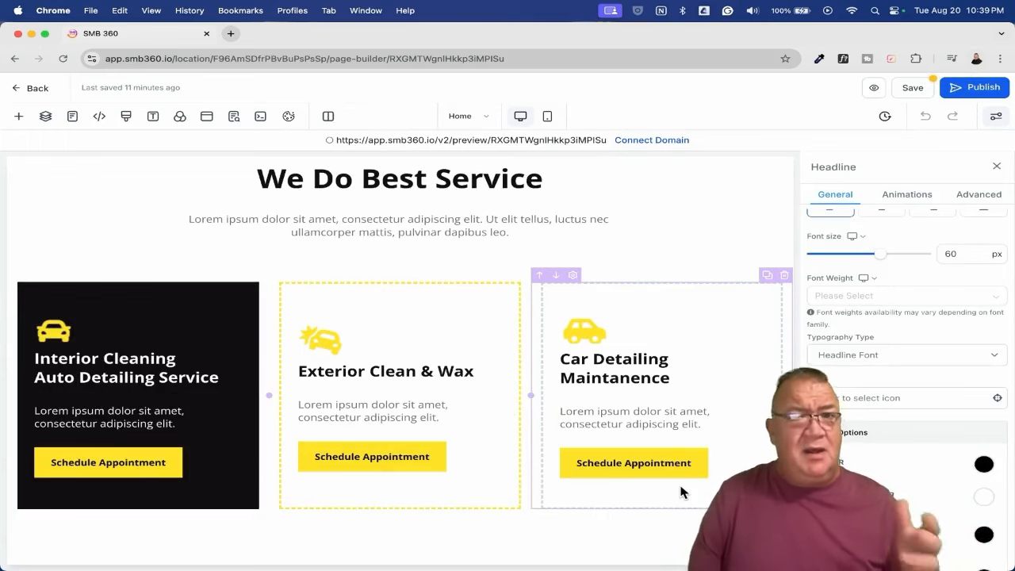
Step: Examine the partner logos, the Why Choice Us feature cards and both frequently asked question sections
scroll(679, 482, down, 5)
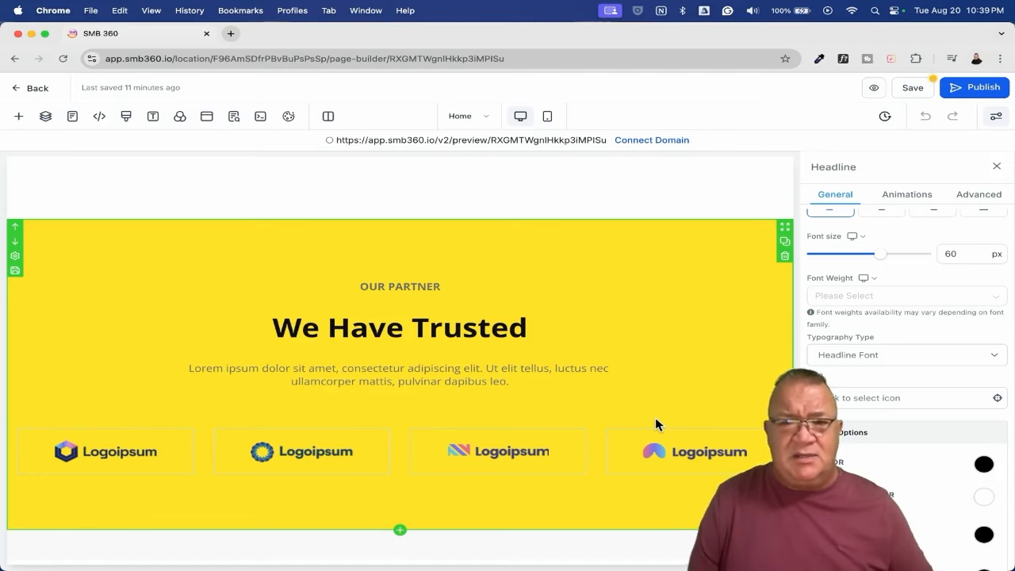
scroll(655, 423, down, 5)
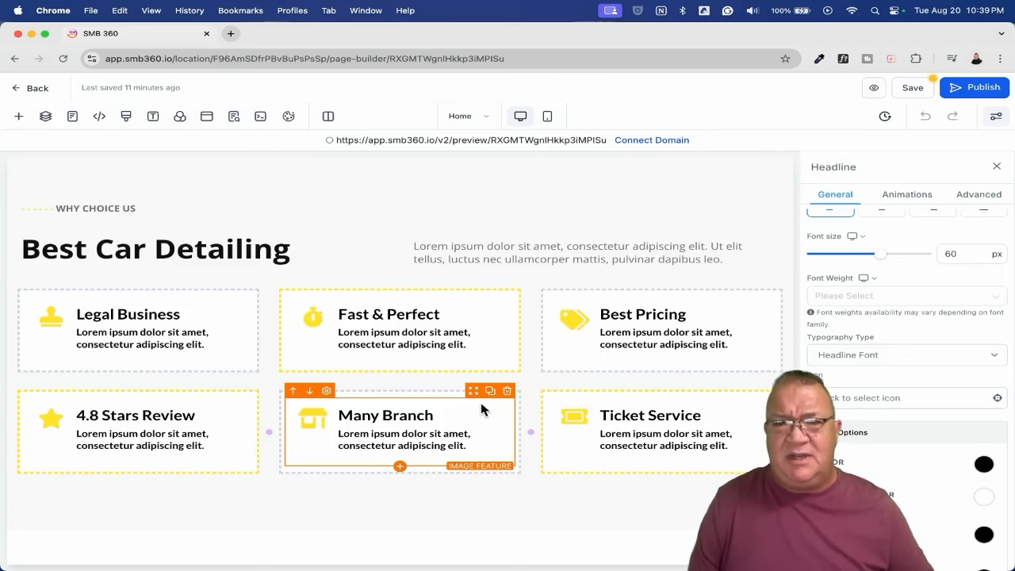
scroll(481, 402, down, 5)
click(481, 396)
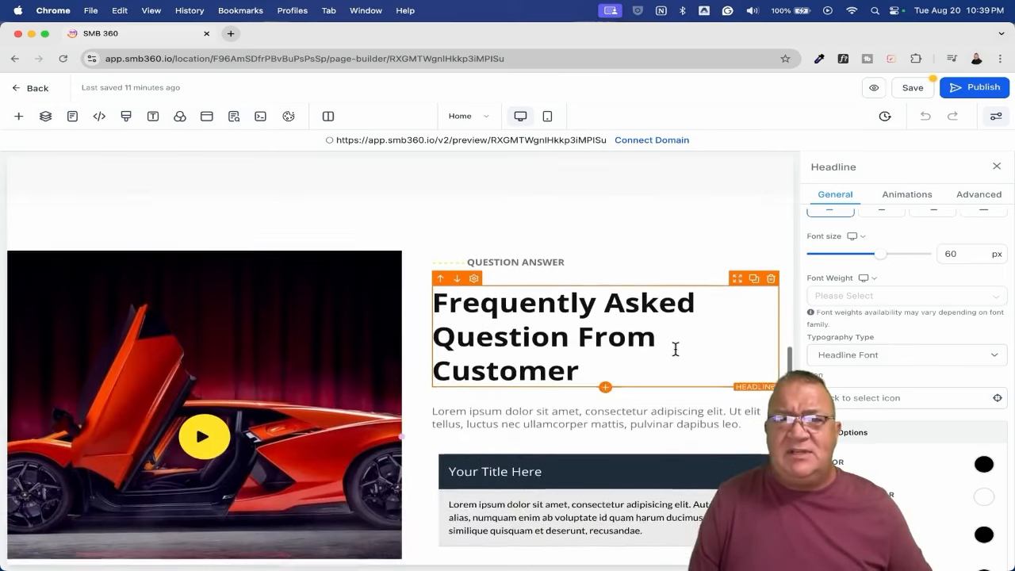
scroll(675, 349, down, 2)
click(626, 401)
scroll(634, 391, down, 2)
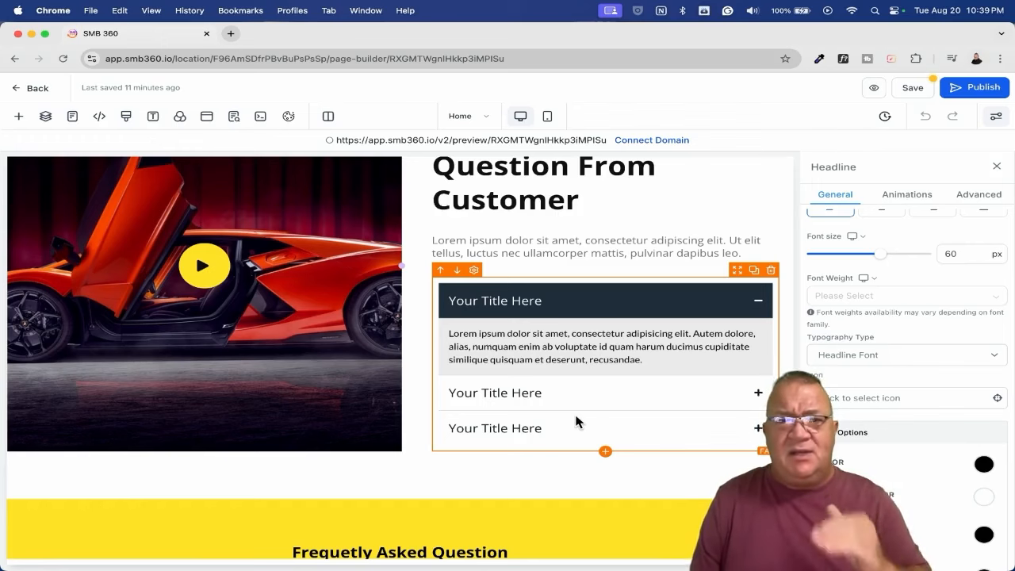
scroll(576, 421, down, 4)
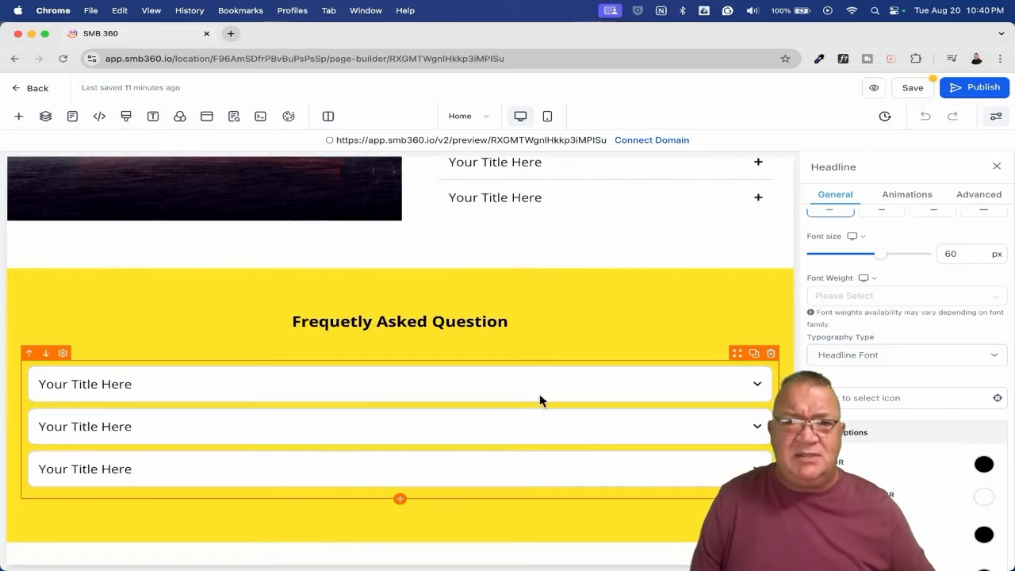
scroll(456, 480, down, 3)
scroll(471, 424, up, 1)
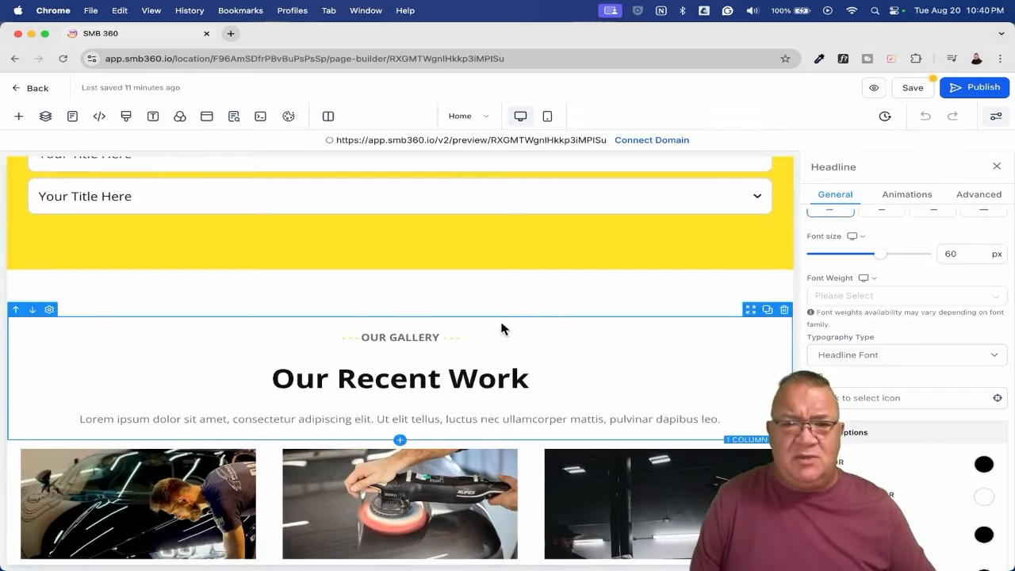
scroll(501, 331, up, 5)
Step: Look through the Our Recent Work gallery, the Instagram banner and the Customers Feedback testimonials
scroll(501, 329, down, 6)
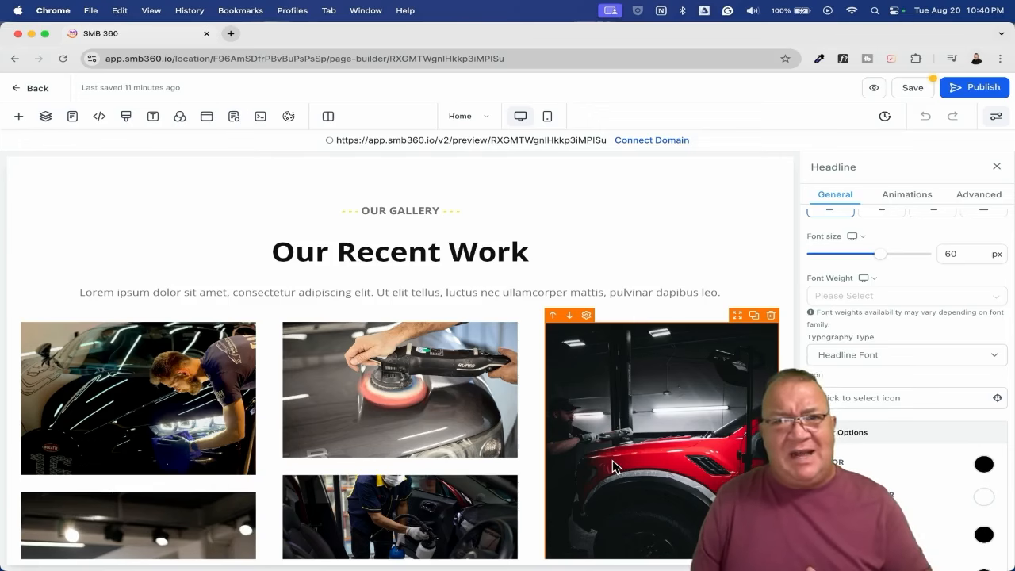
scroll(687, 453, down, 2)
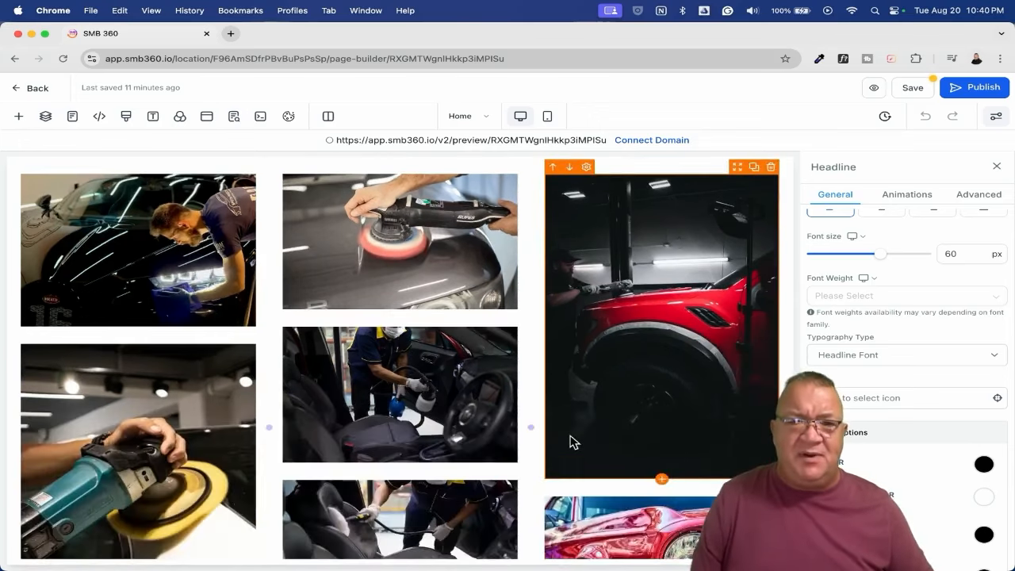
scroll(571, 442, down, 6)
scroll(571, 441, down, 5)
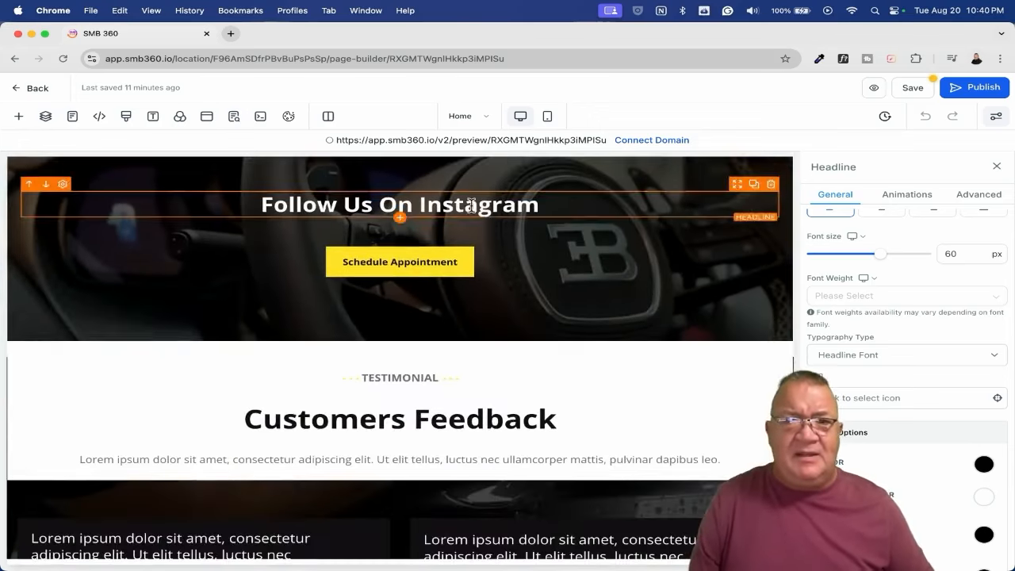
scroll(544, 325, down, 5)
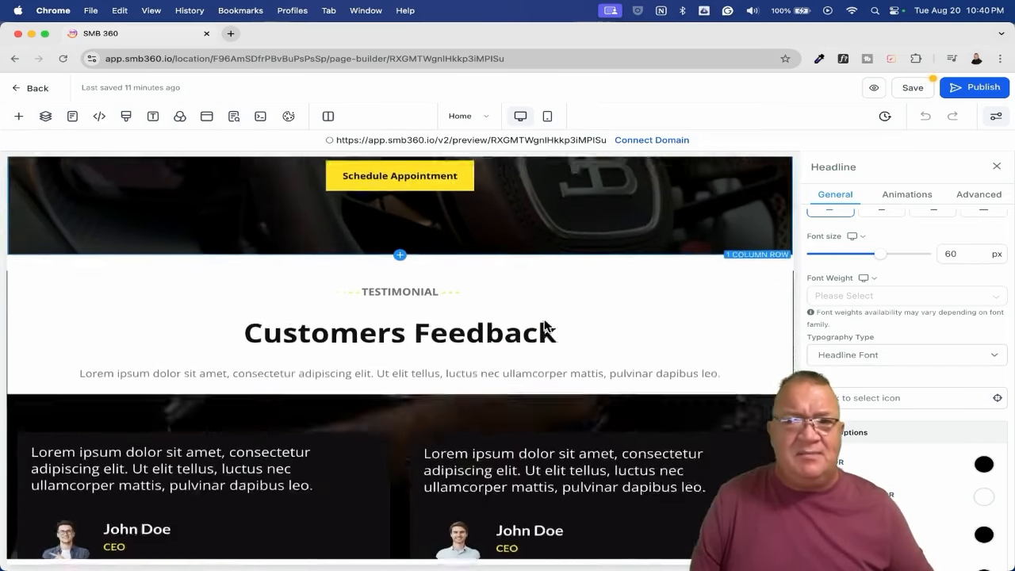
scroll(544, 324, up, 1)
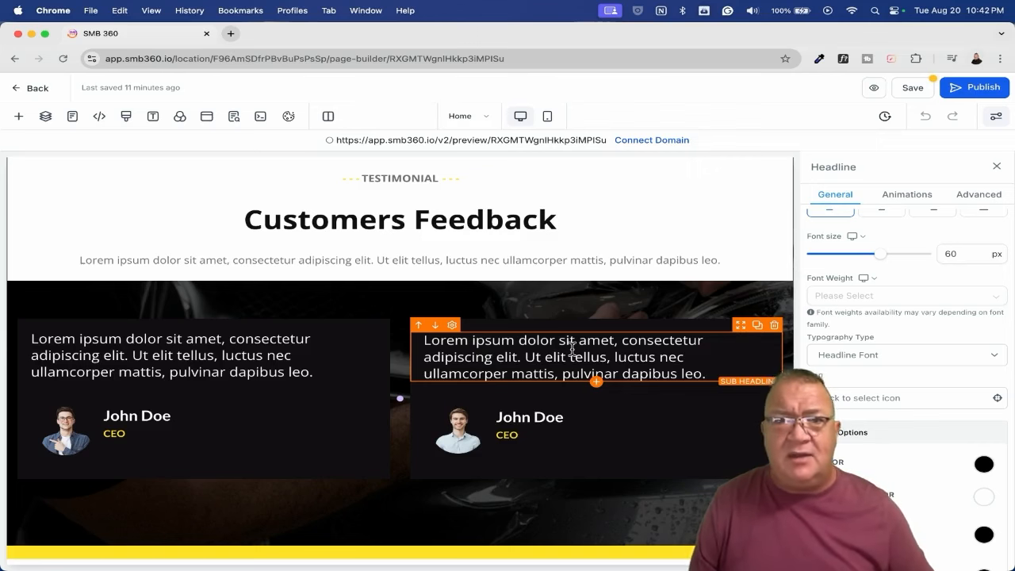
scroll(572, 349, down, 1)
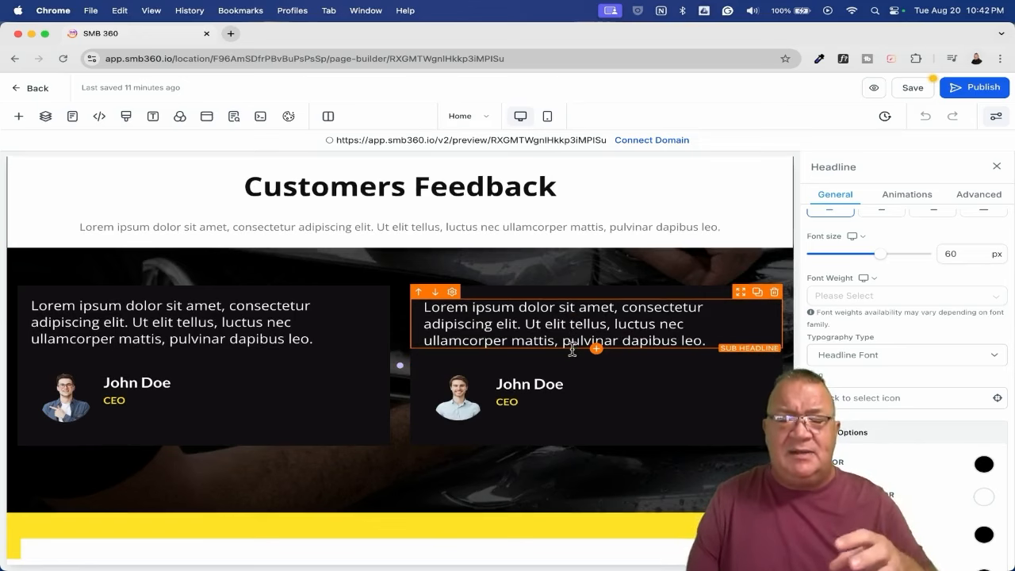
scroll(572, 349, down, 8)
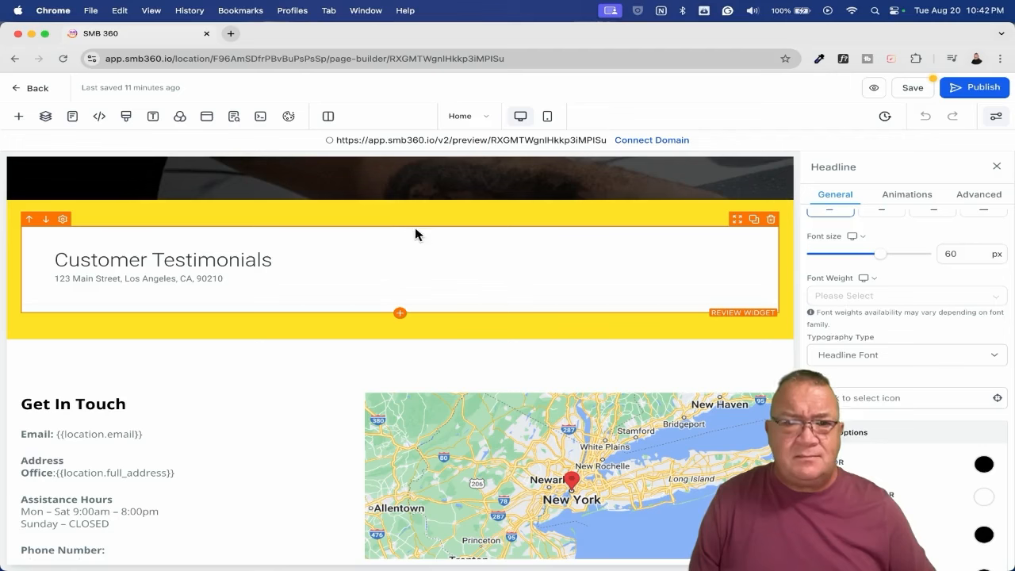
Step: Inspect the Customer Testimonials review widget, and view the Get In Touch section and footer below it
click(413, 252)
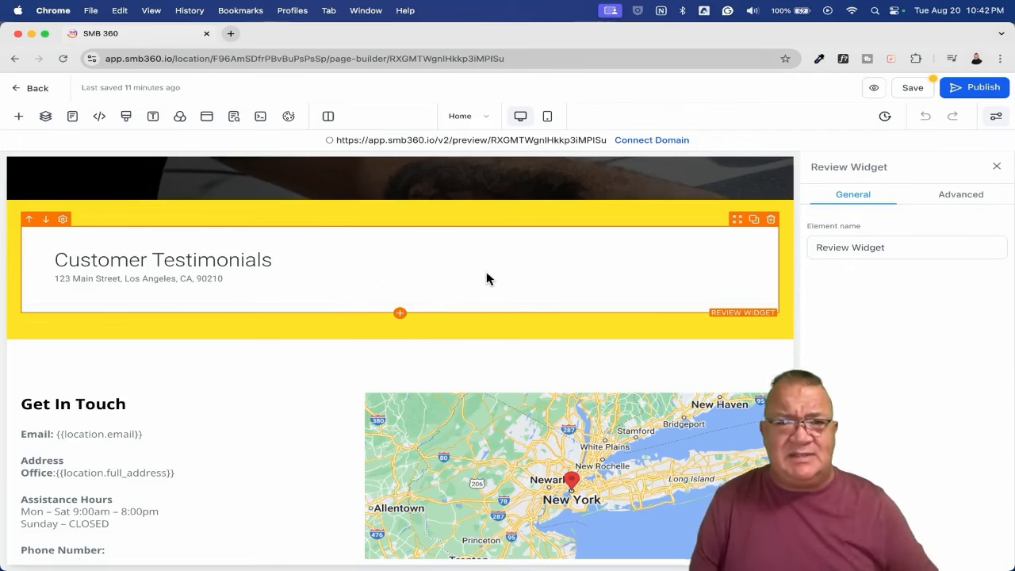
scroll(487, 278, down, 4)
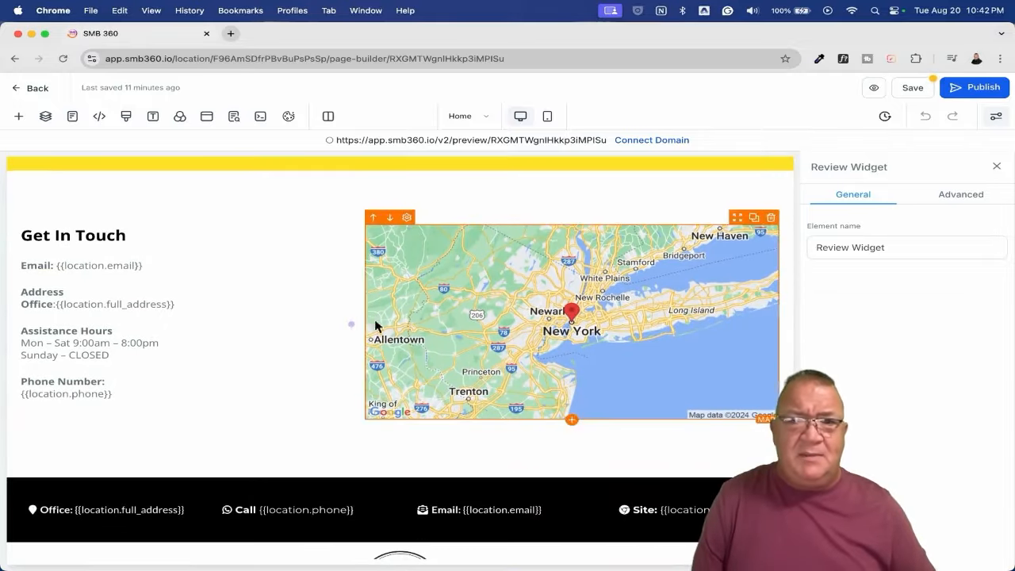
scroll(385, 335, down, 2)
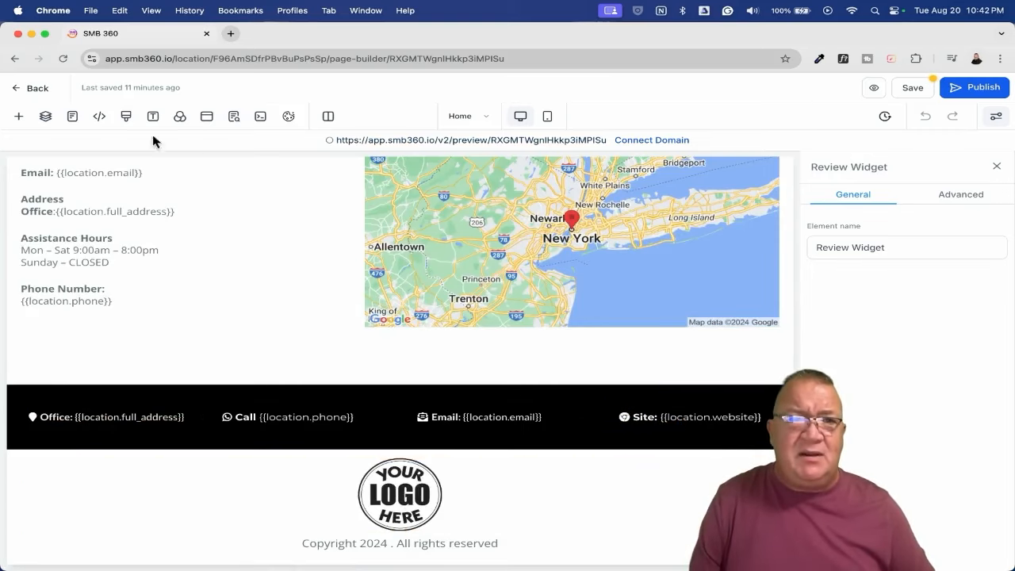
Step: Leave the page editor, open the Home page's live preview and follow its Services navigation link
click(29, 90)
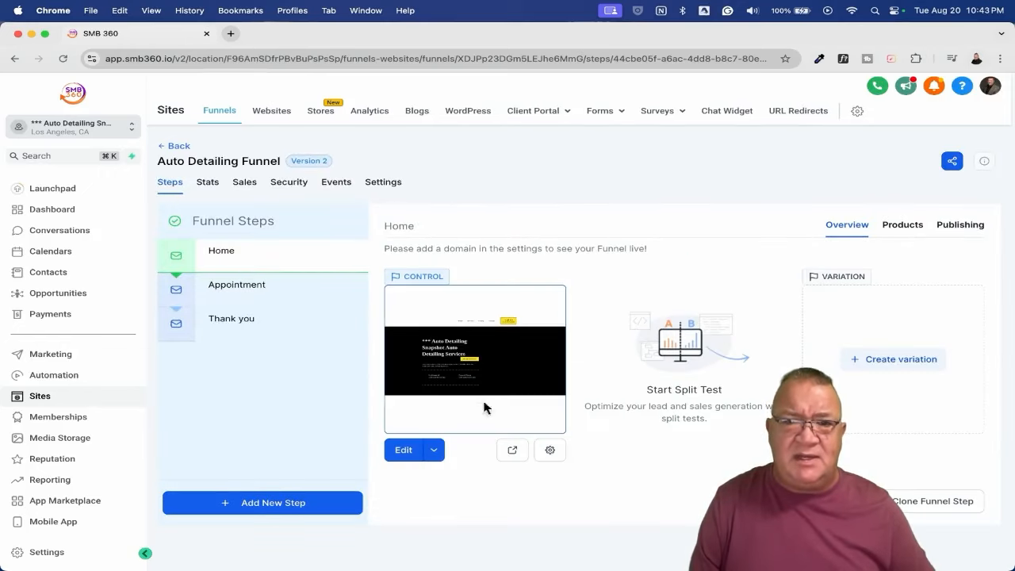
click(512, 449)
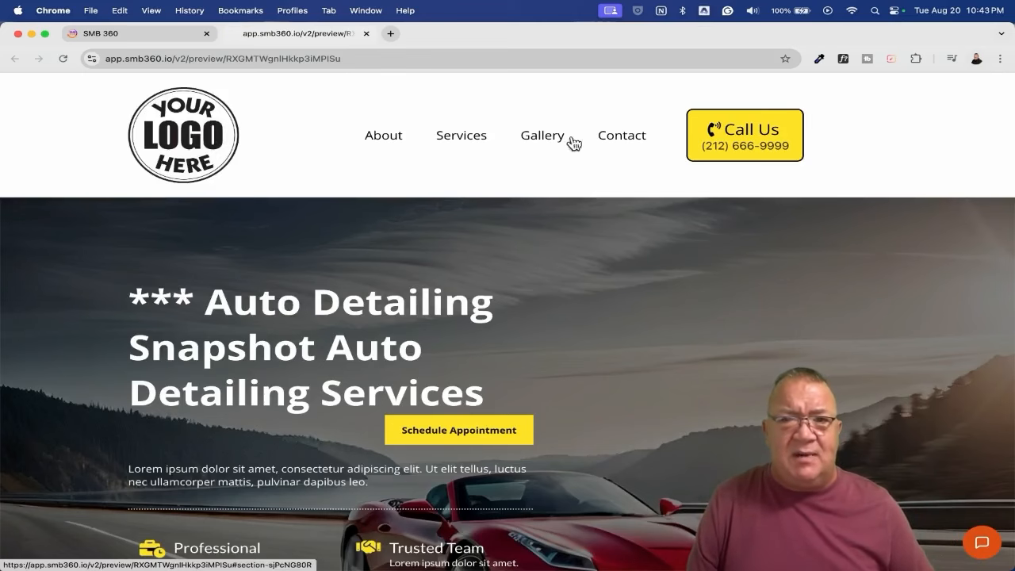
click(442, 139)
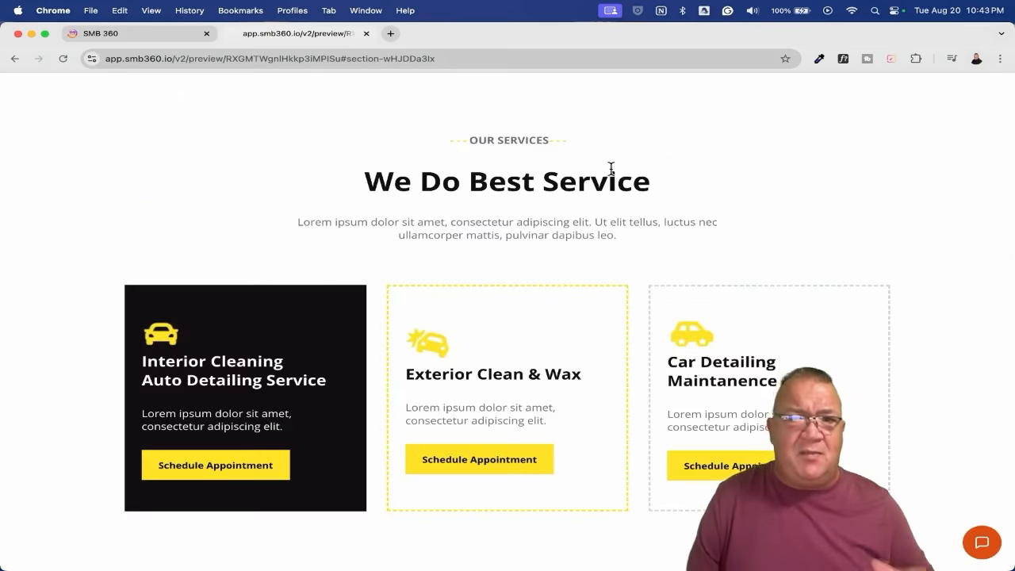
Step: Look through the previewed Home page from the header down to the Get In Touch section and footer, and return to the top
scroll(611, 169, up, 15)
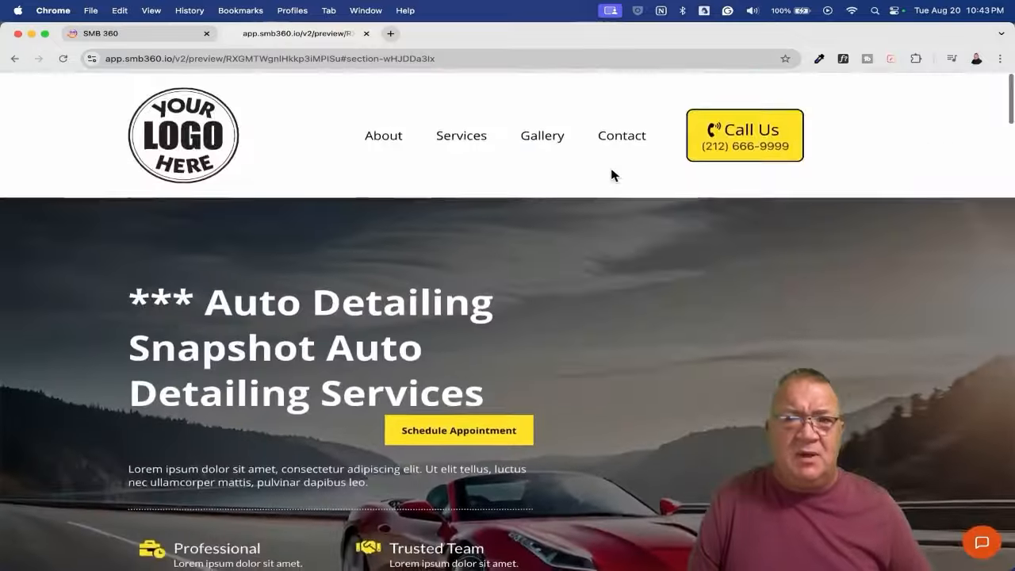
scroll(611, 168, down, 15)
scroll(611, 168, down, 20)
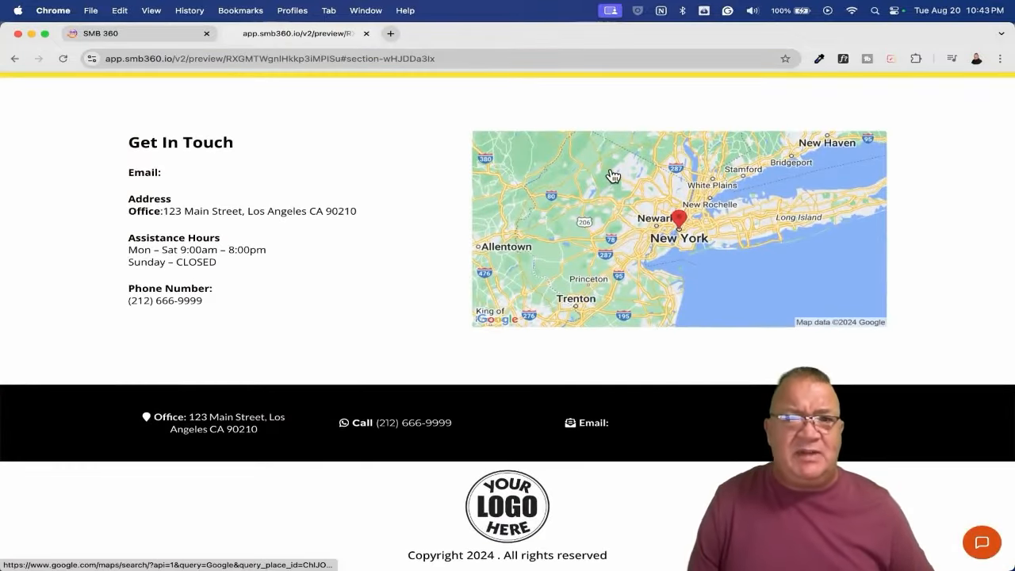
scroll(612, 175, up, 8)
scroll(613, 175, up, 20)
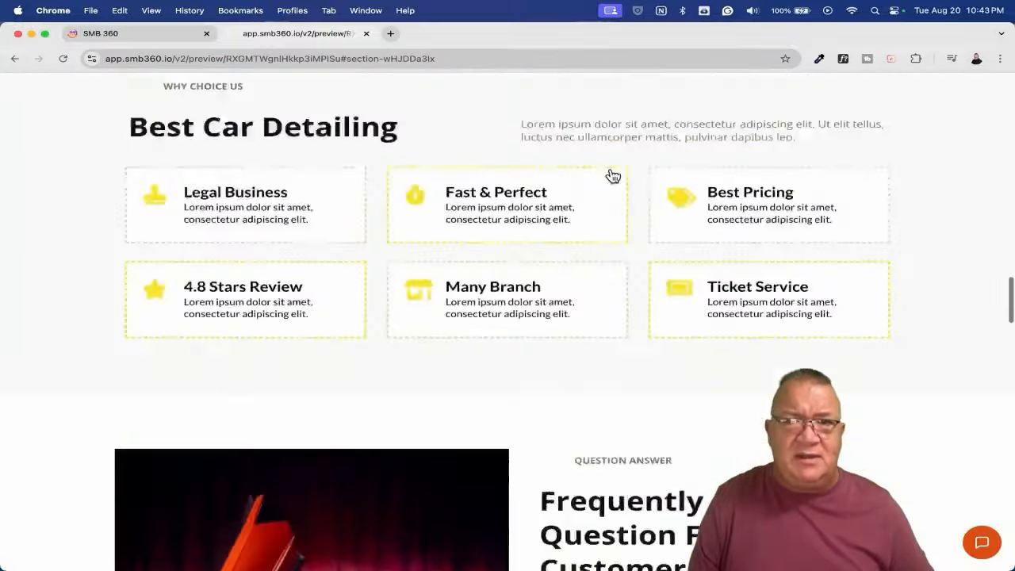
scroll(611, 175, up, 3)
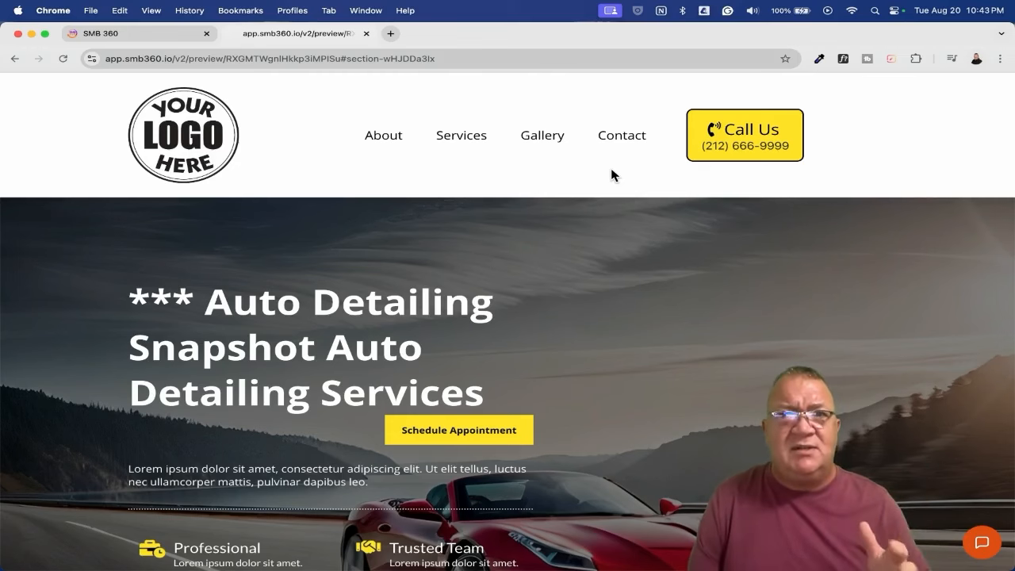
Step: Highlight "*** Auto Detailing Snapshot" in the Home page headline and follow the hero's Schedule Appointment link
scroll(399, 301, down, 3)
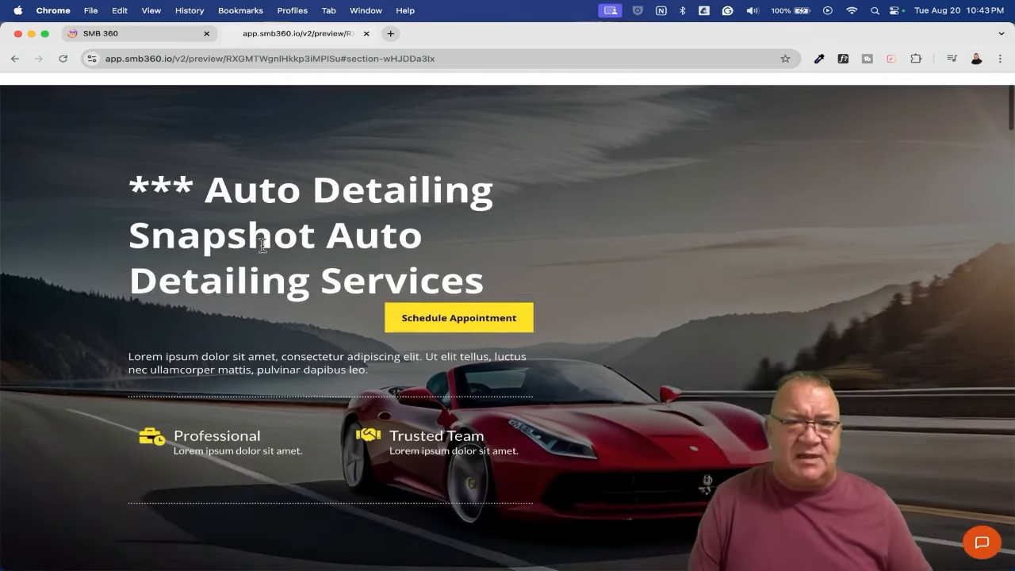
drag(129, 189, 300, 243)
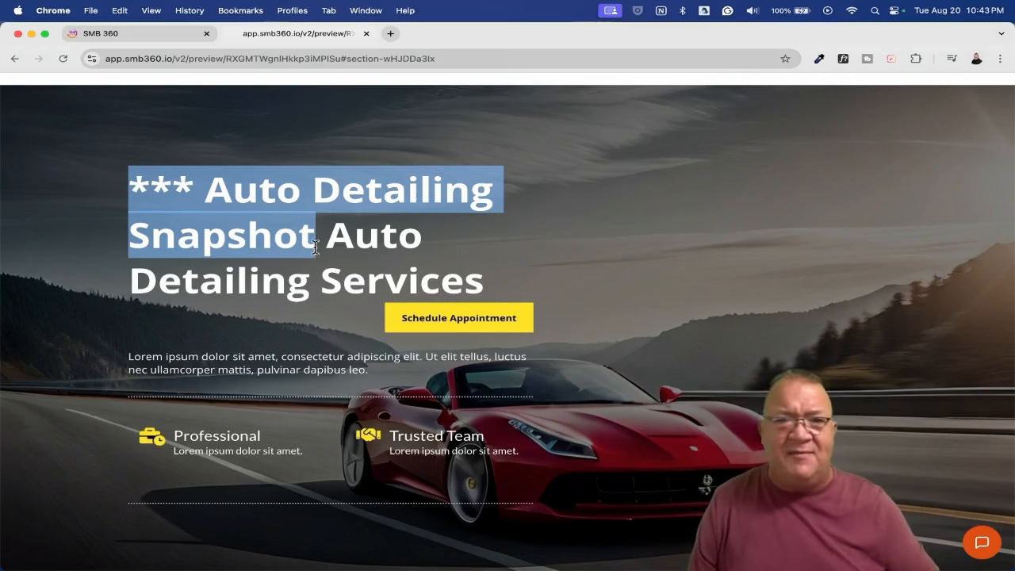
click(468, 324)
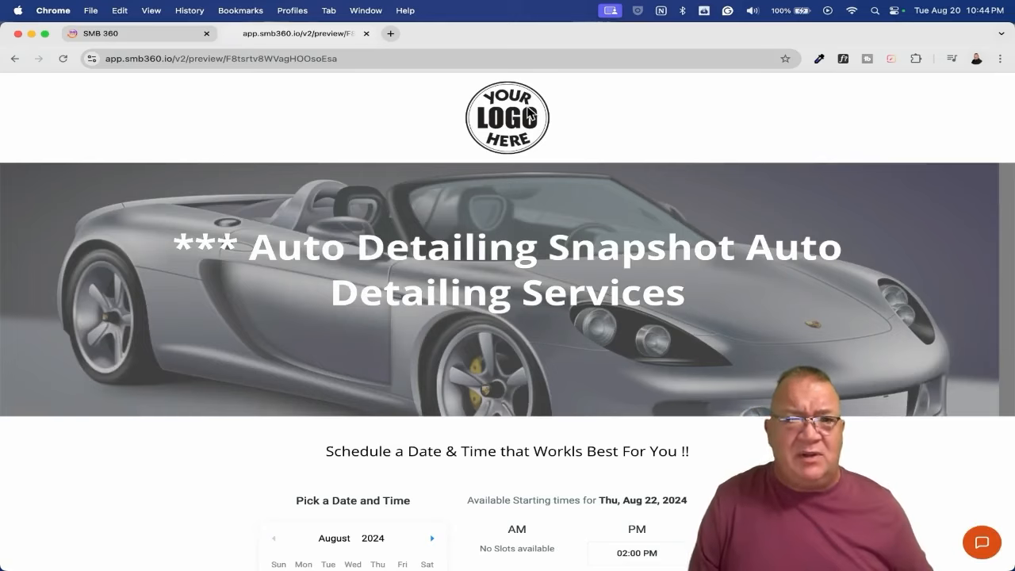
Step: Examine the appointment page's logo and car banner, and highlight "*** Auto Detailing Snapshot" in its headline
scroll(788, 190, down, 1)
scroll(789, 190, up, 1)
scroll(789, 190, down, 2)
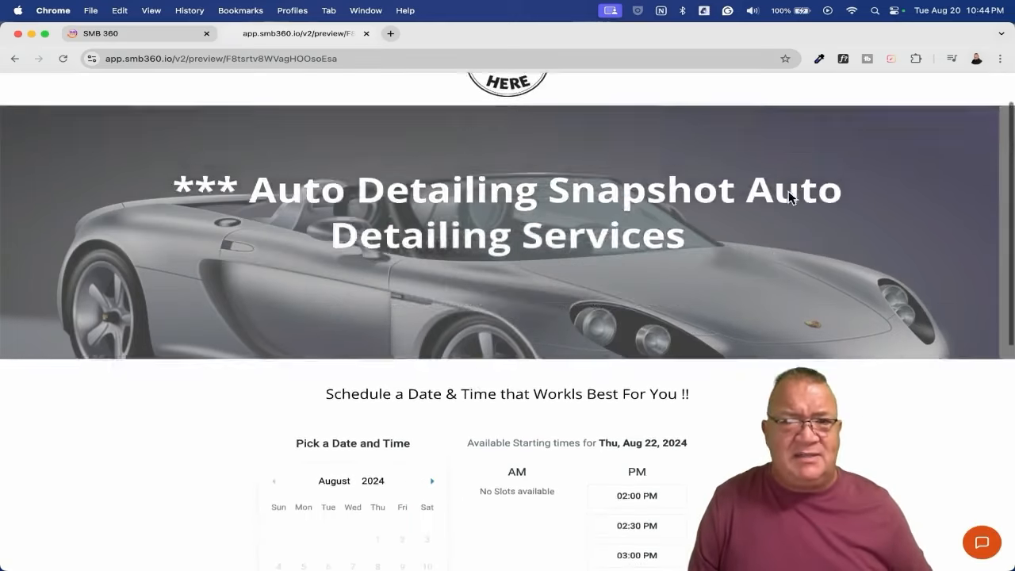
scroll(788, 190, up, 2)
scroll(788, 190, down, 2)
scroll(788, 190, down, 1)
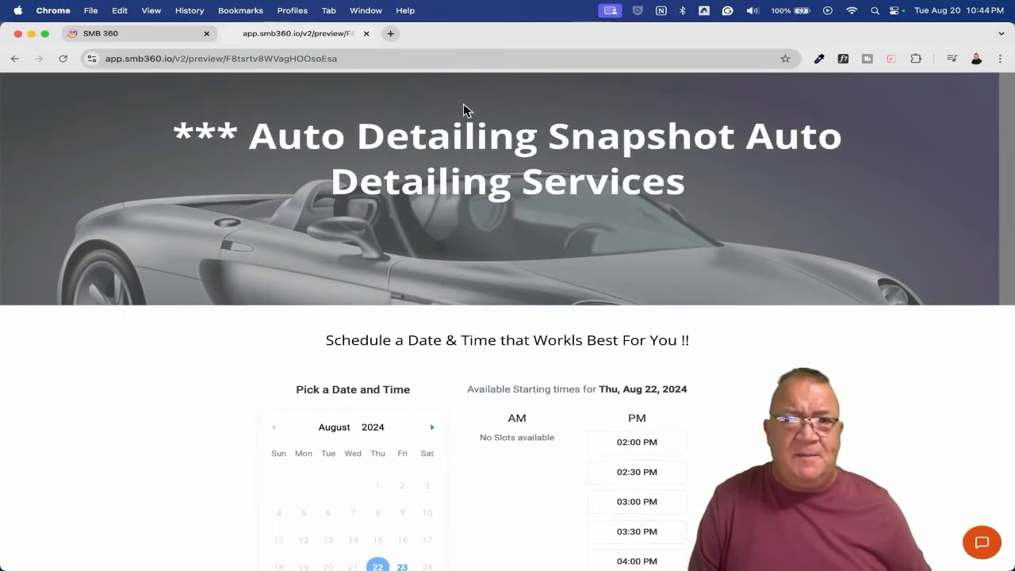
drag(173, 133, 736, 115)
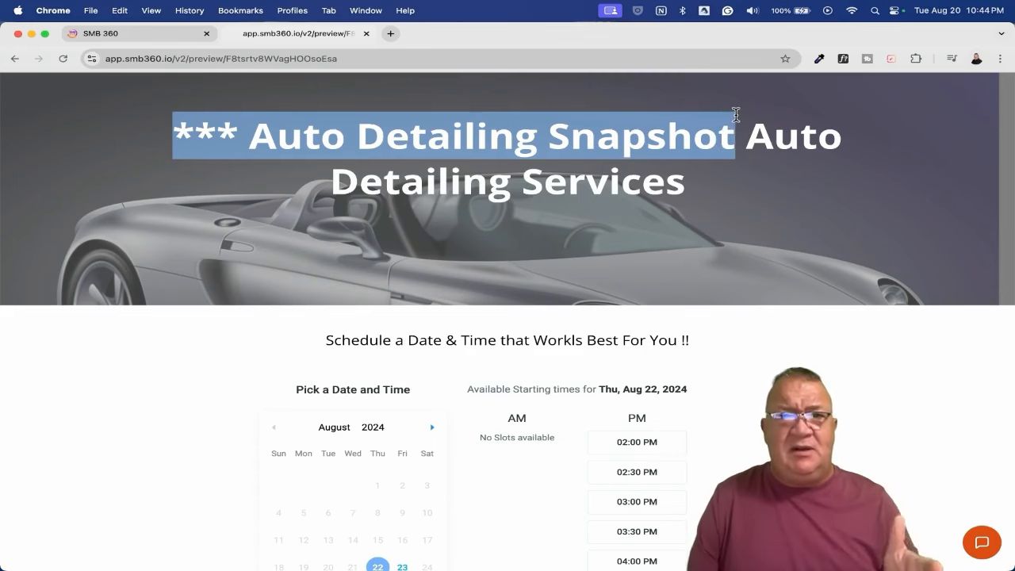
Step: Choose the 03:00 PM slot for Thu, Aug 22, 2024 in the booking calendar and view the footer below it
scroll(764, 207, down, 5)
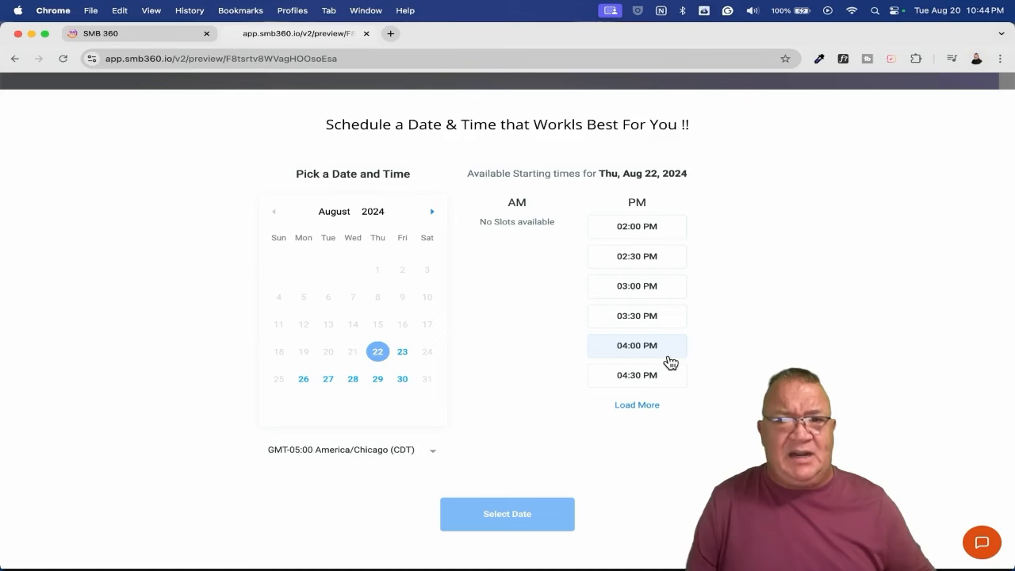
click(625, 291)
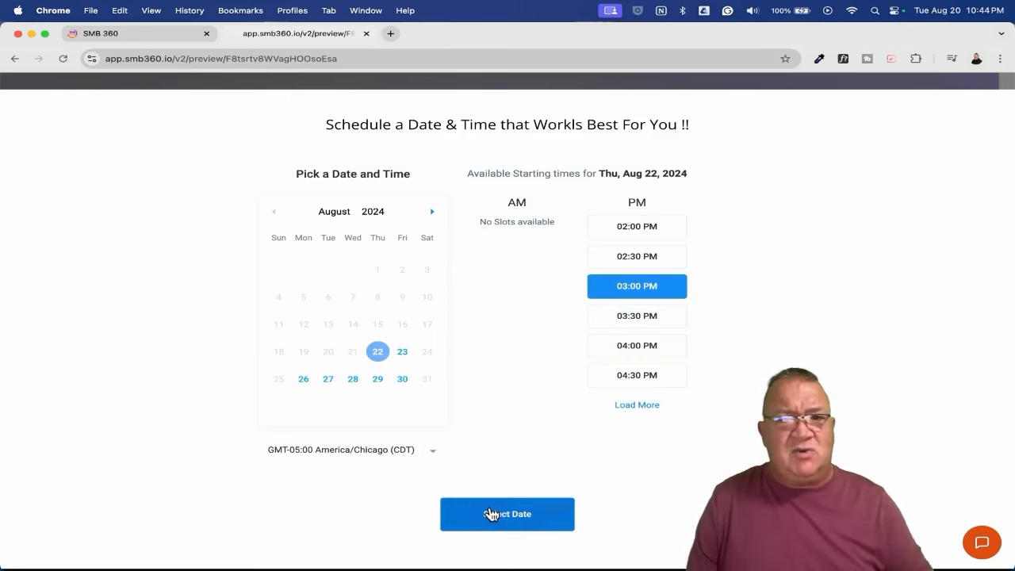
scroll(491, 514, down, 3)
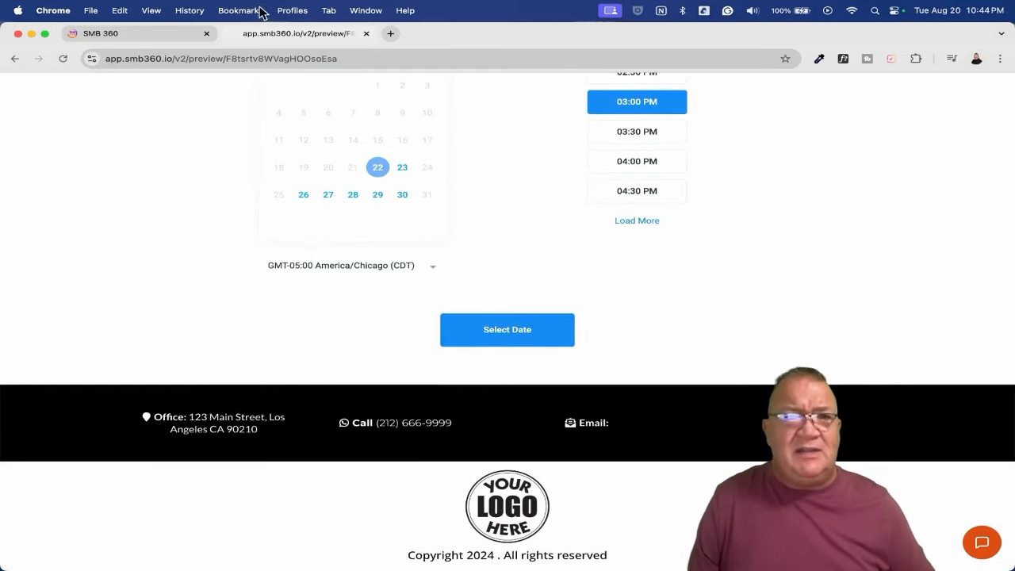
Step: Open the funnel's Thank you page in the editor, inspect its sub headline and contact footer, and leave the editor
click(174, 39)
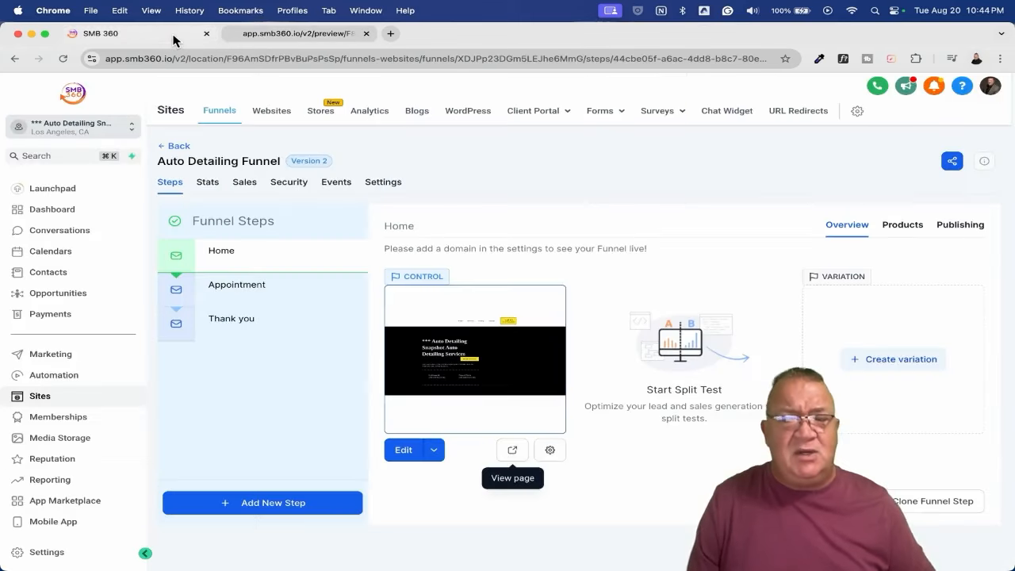
click(238, 323)
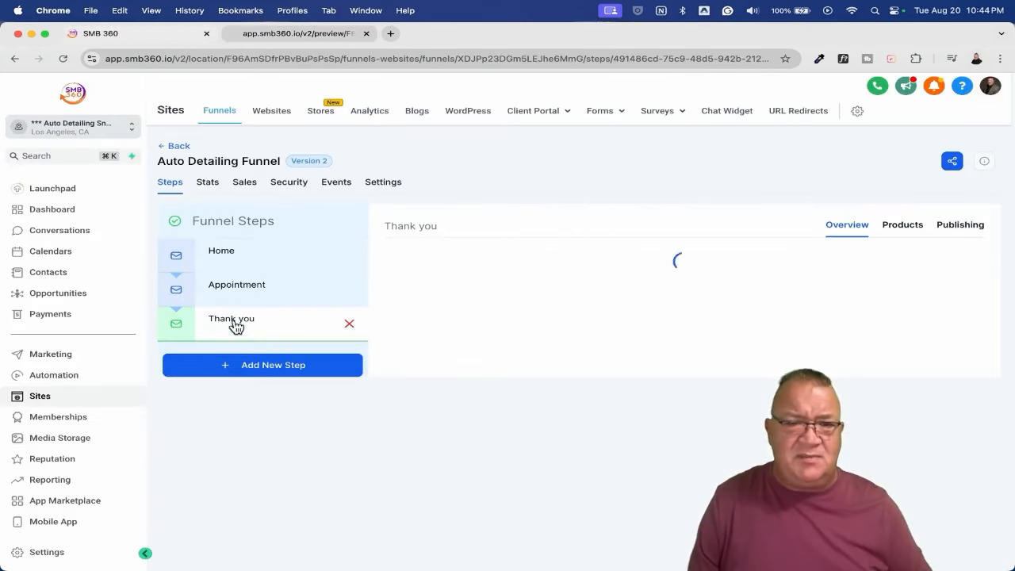
click(408, 451)
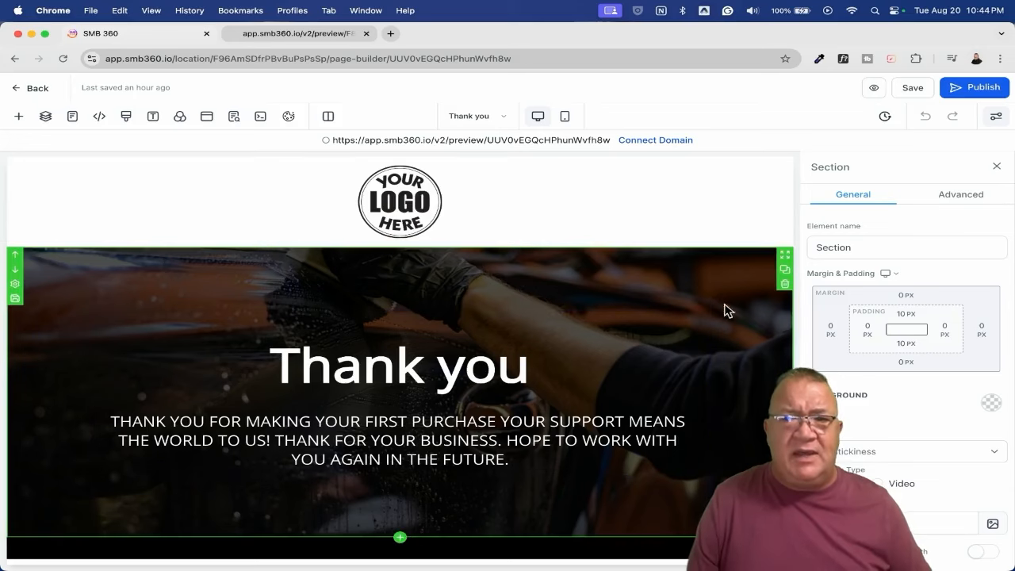
scroll(762, 288, down, 3)
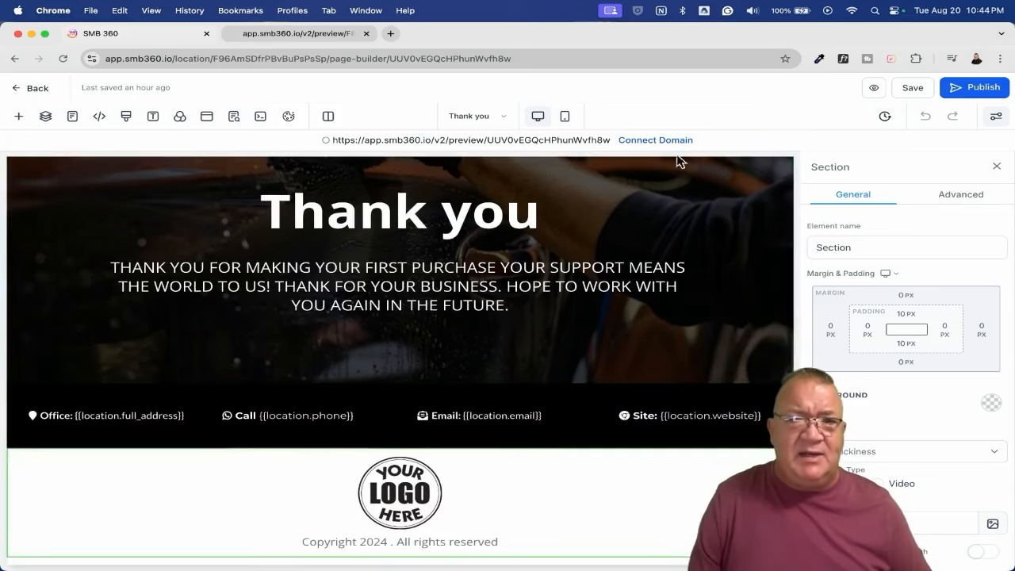
click(468, 288)
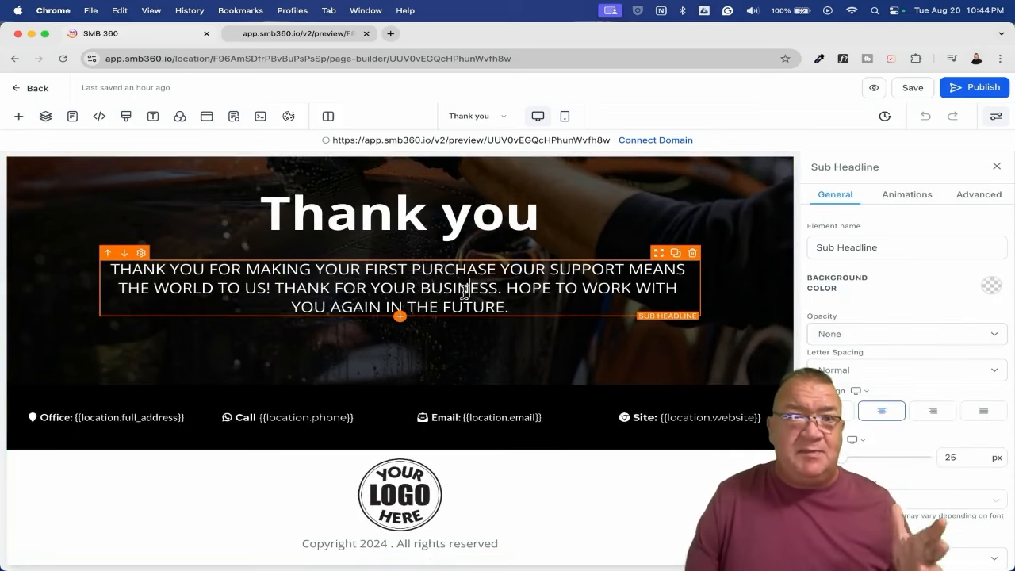
click(34, 89)
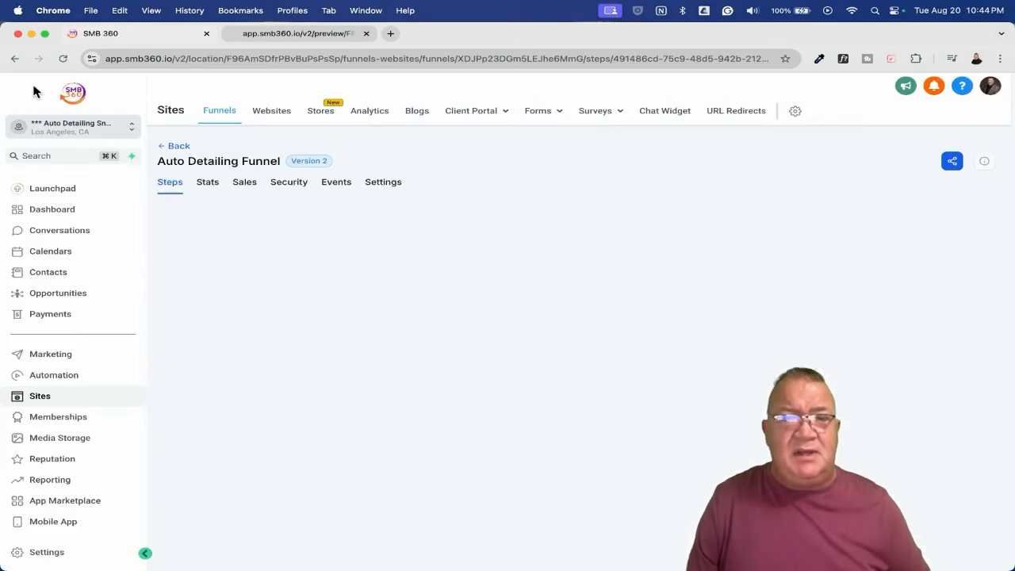
Step: Return to the live preview and go back from the appointment page to the top of the Home page
click(302, 35)
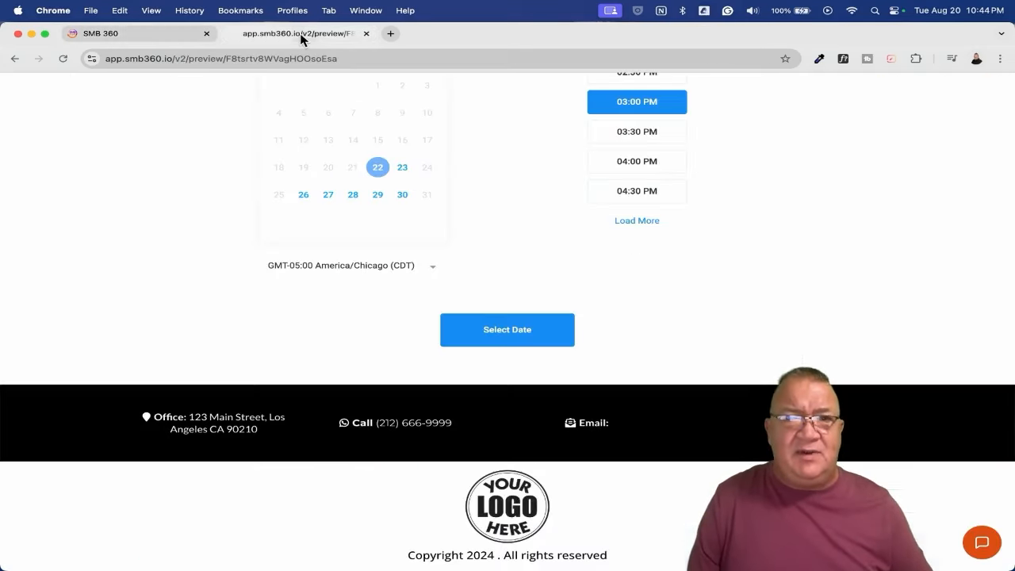
click(15, 58)
scroll(489, 172, up, 10)
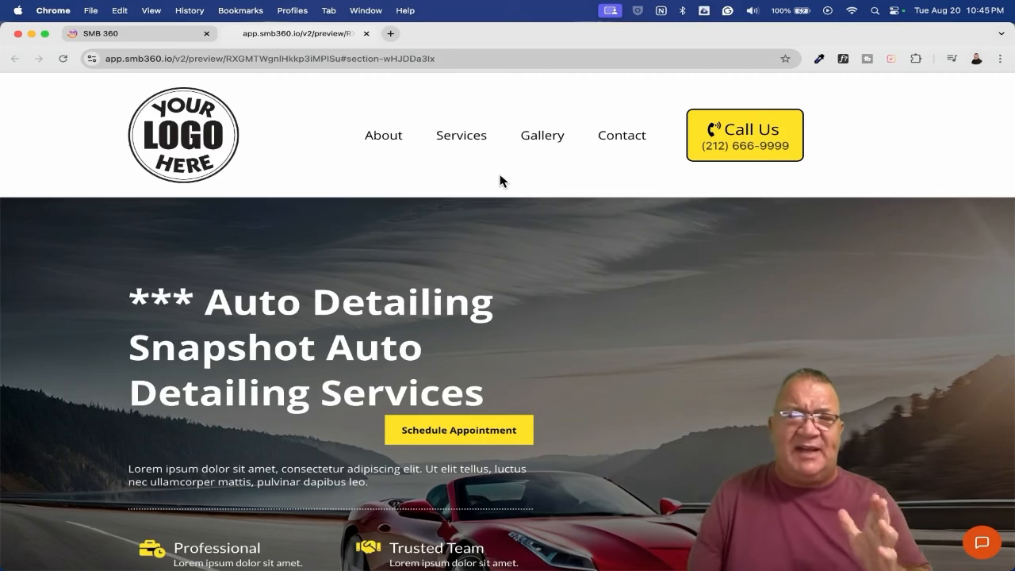
Step: Open the Home page's chat widget, examine its greeting and contact form up close, and close the widget
click(984, 546)
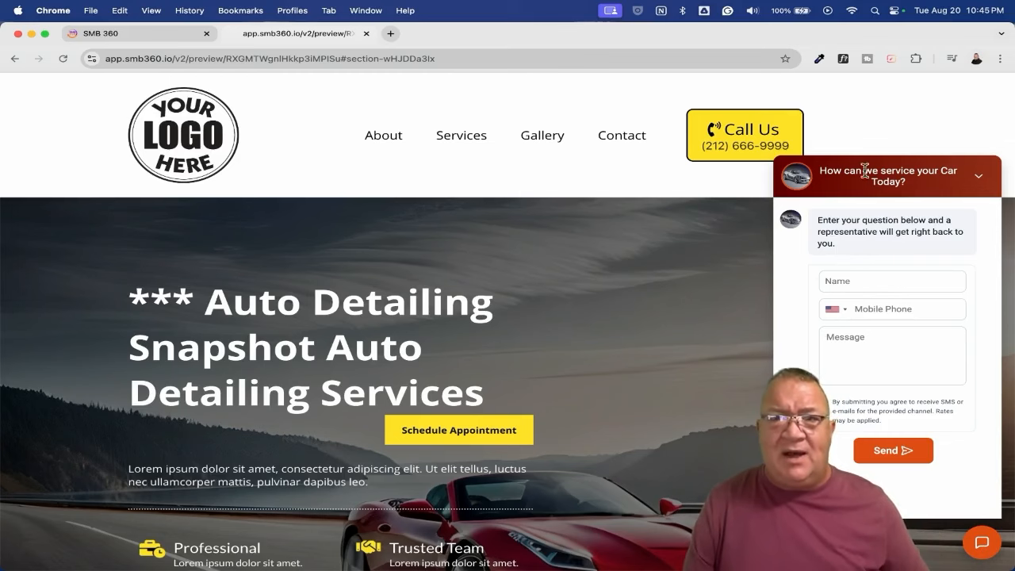
scroll(913, 181, up, 5)
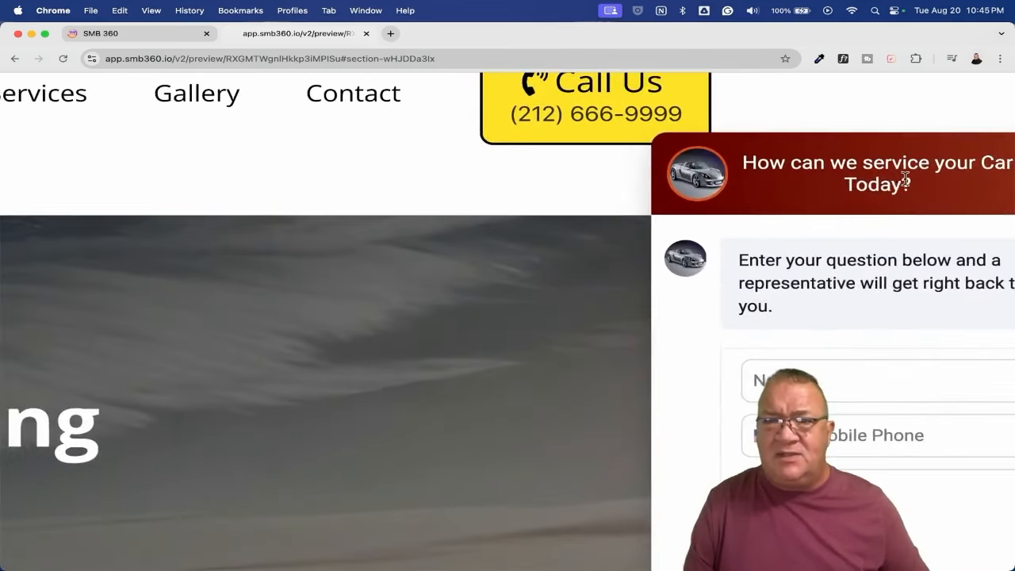
scroll(750, 278, down, 3)
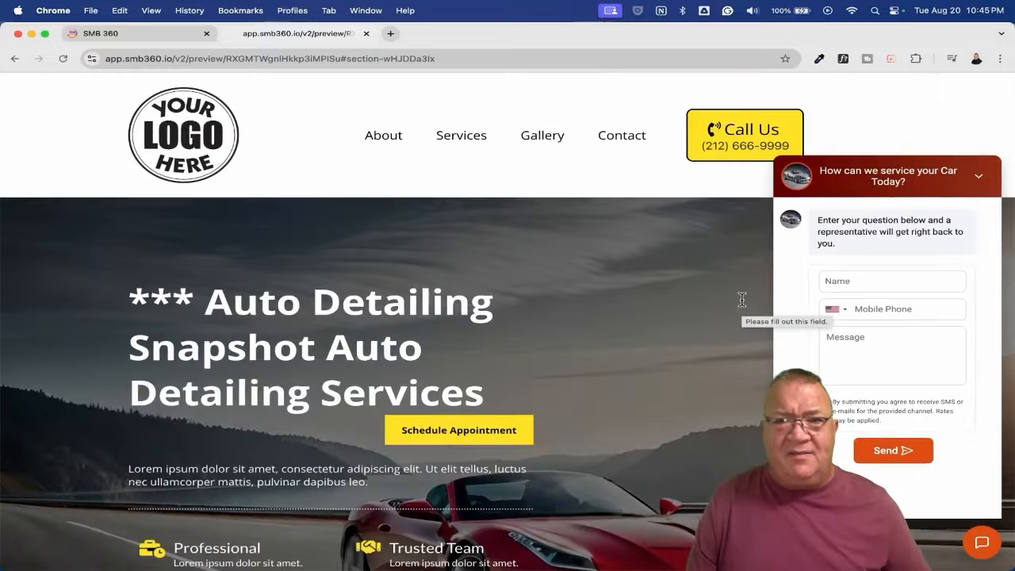
key(super+0)
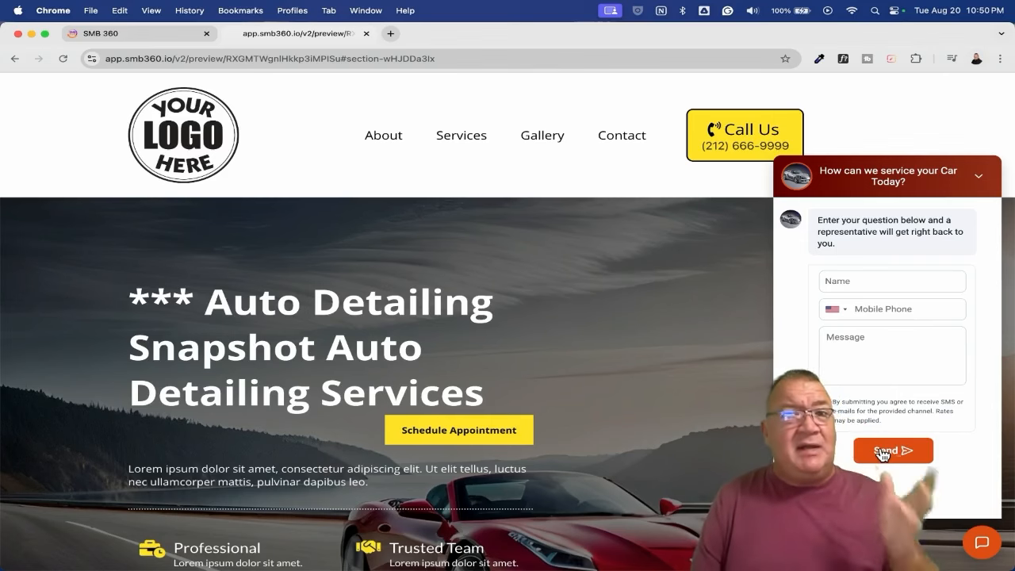
click(986, 181)
Step: Look over the Home page's hero and Our Services sections once more, returning to the page header
scroll(556, 345, down, 1)
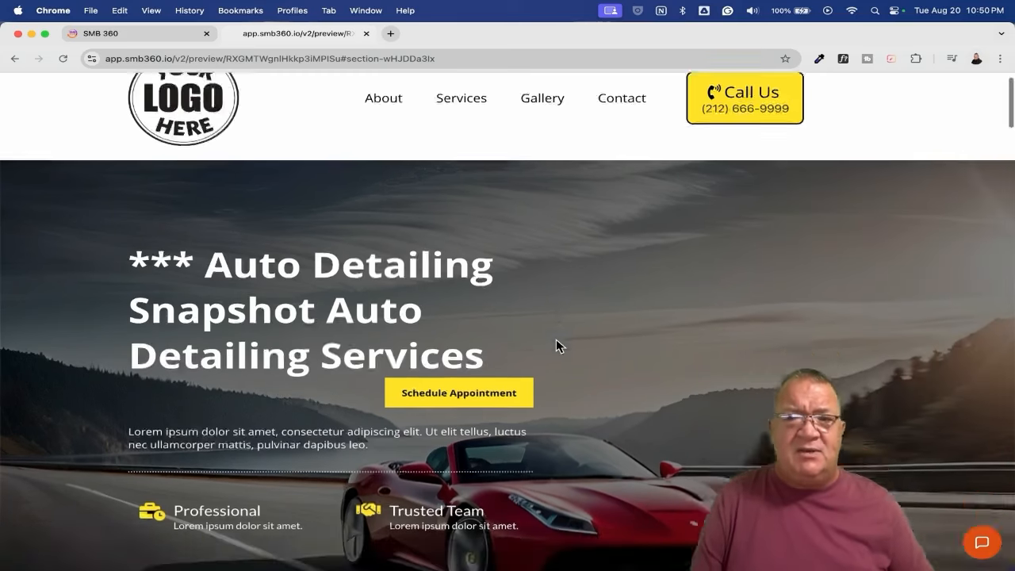
scroll(556, 346, down, 15)
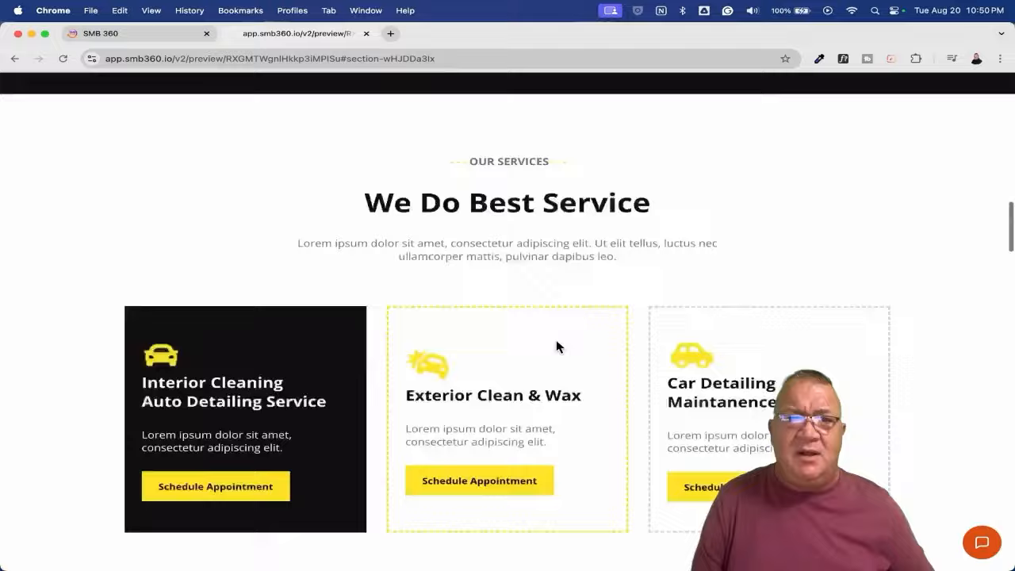
scroll(556, 346, down, 5)
scroll(556, 346, up, 20)
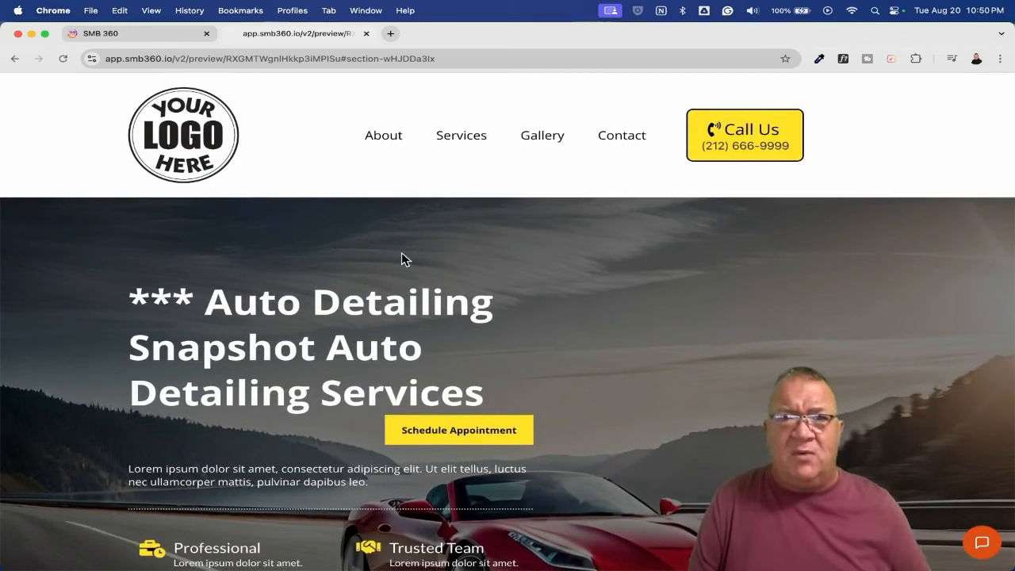
Step: Return to the funnels list and open the Database Reactivation - Auto Detailing Funnel's Offer Claim page in the editor
click(130, 39)
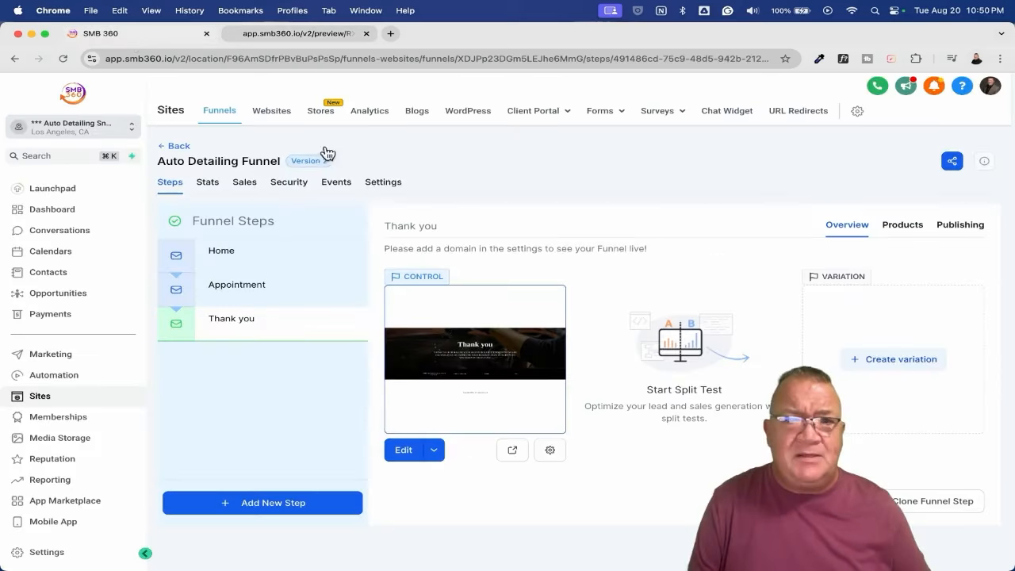
click(178, 147)
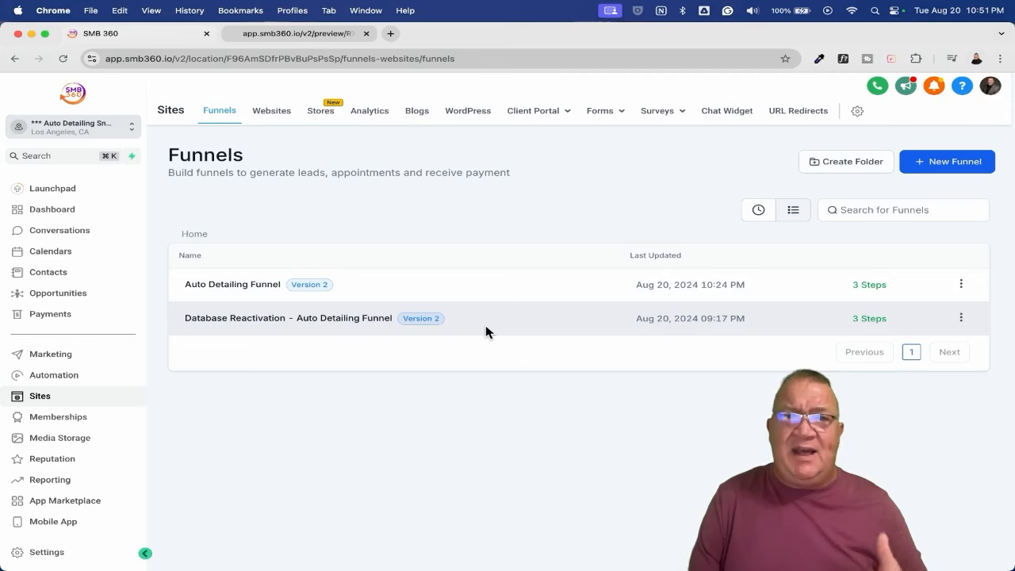
click(353, 319)
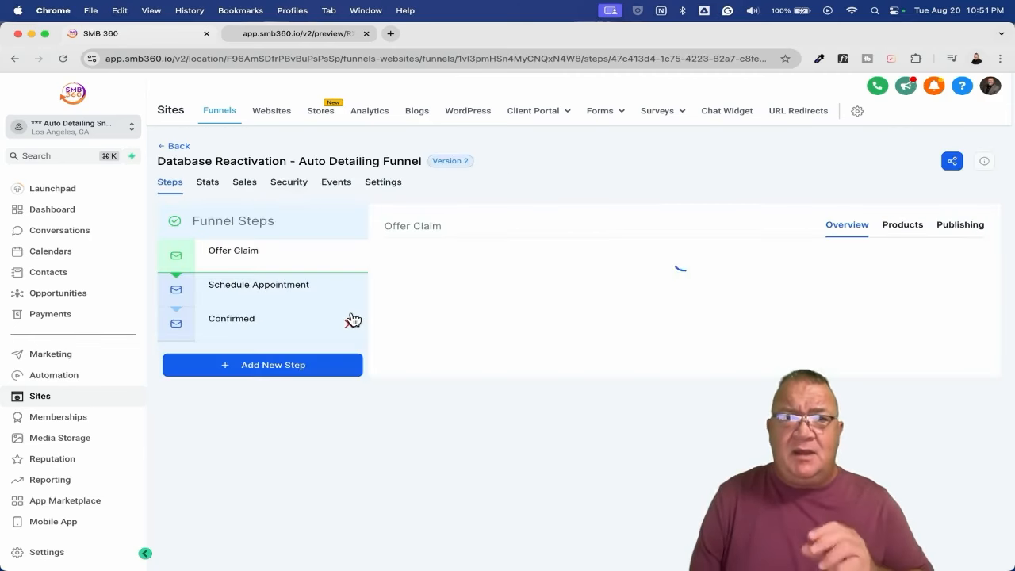
click(402, 450)
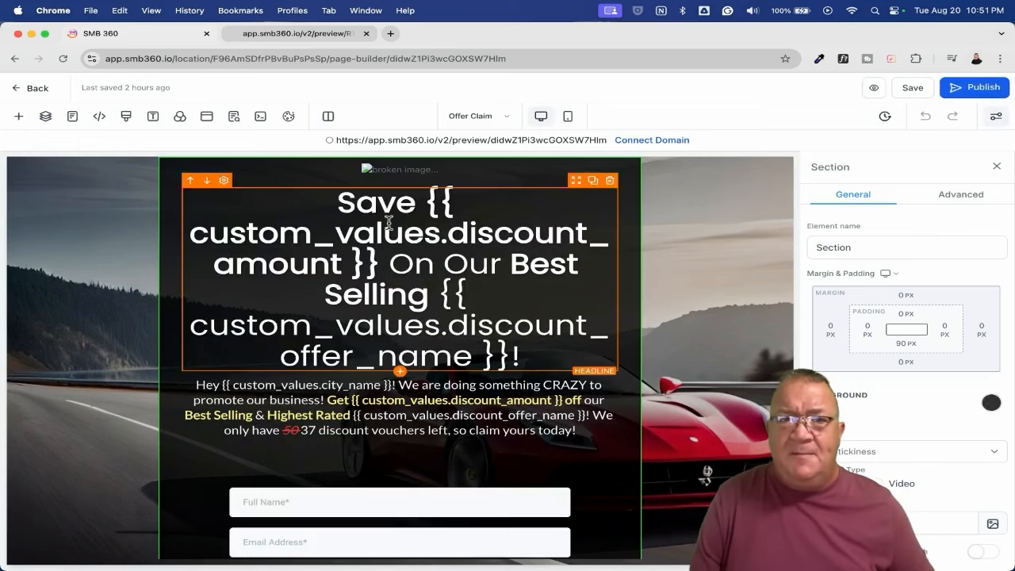
Step: Inspect the Offer Claim page's logo image, the headline's {{ custom_values.discount_amount }} placeholder and the Claim My Discount form
click(409, 171)
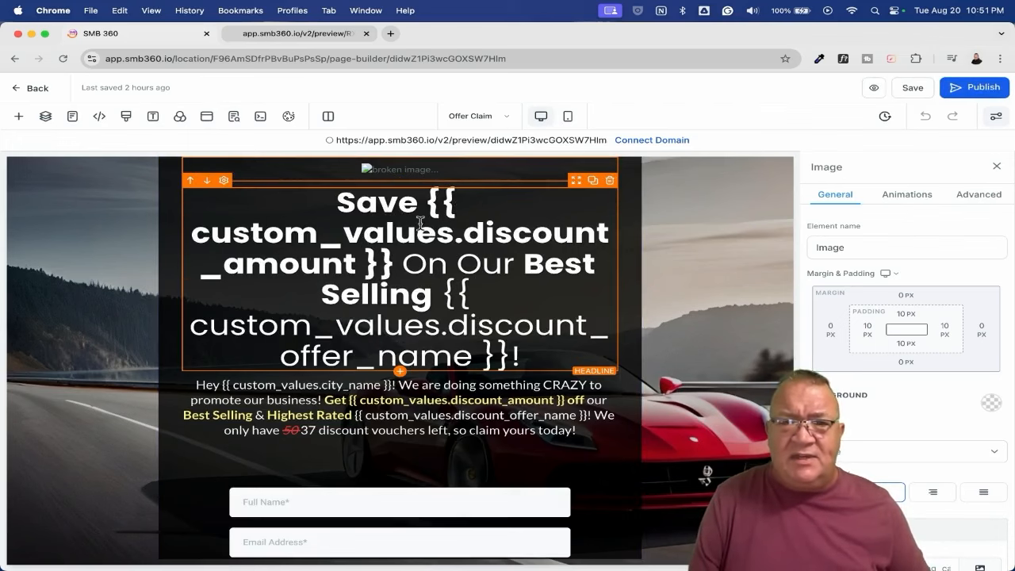
drag(428, 203, 399, 266)
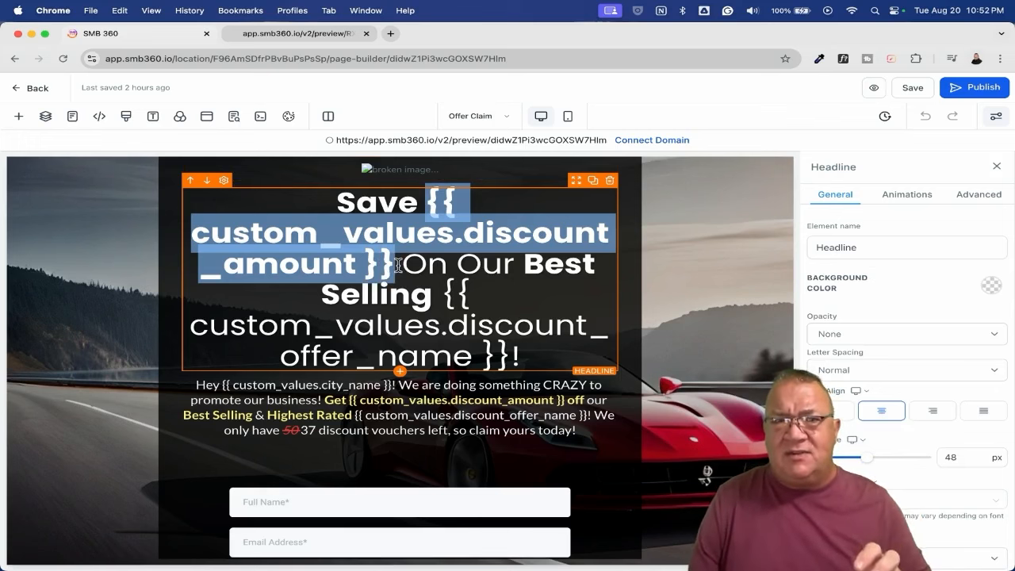
scroll(399, 265, down, 4)
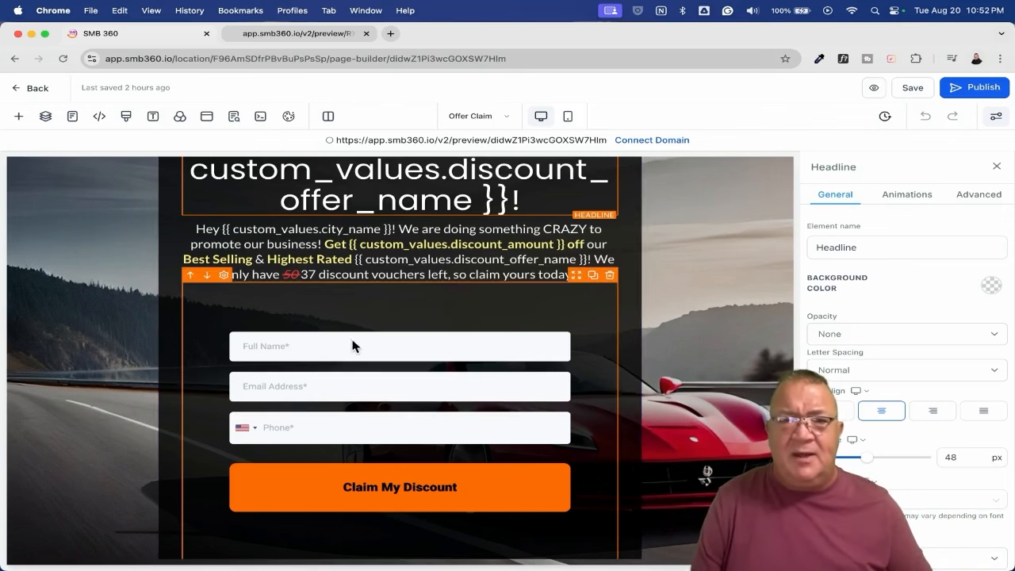
Step: Look over the Offer Claim page's form, review and map sections, and return to the funnels list
scroll(353, 340, down, 2)
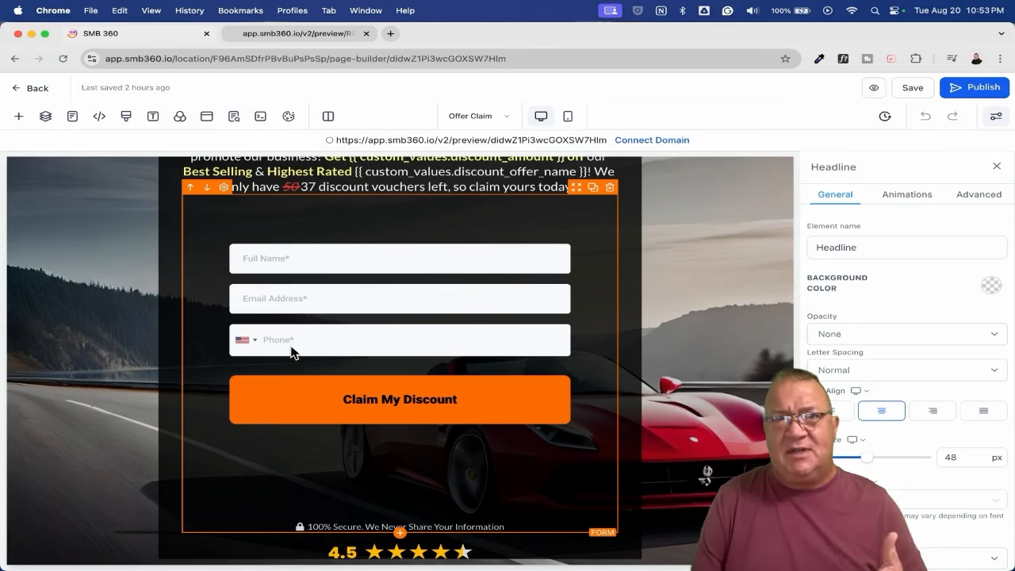
scroll(292, 353, down, 10)
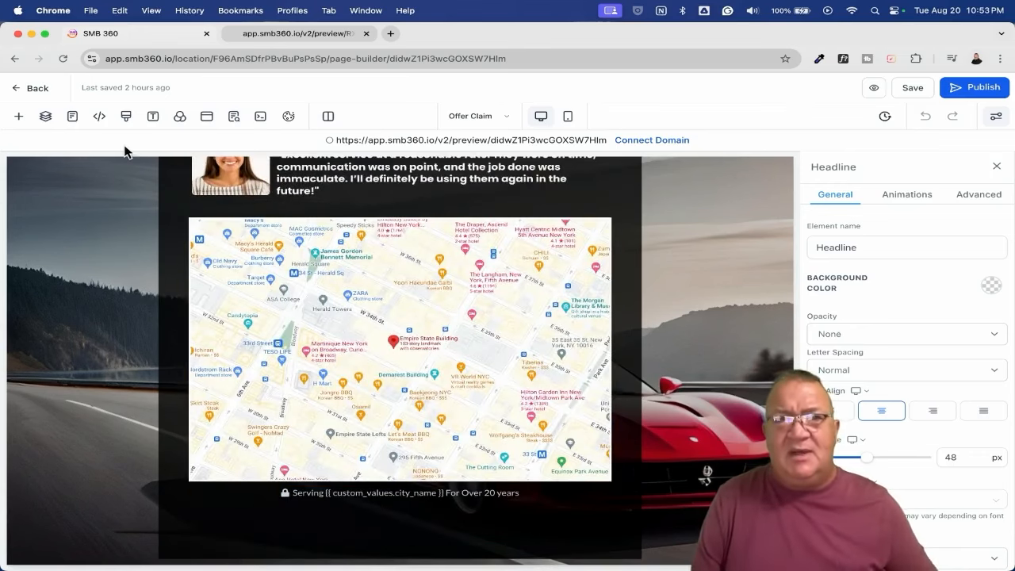
click(22, 84)
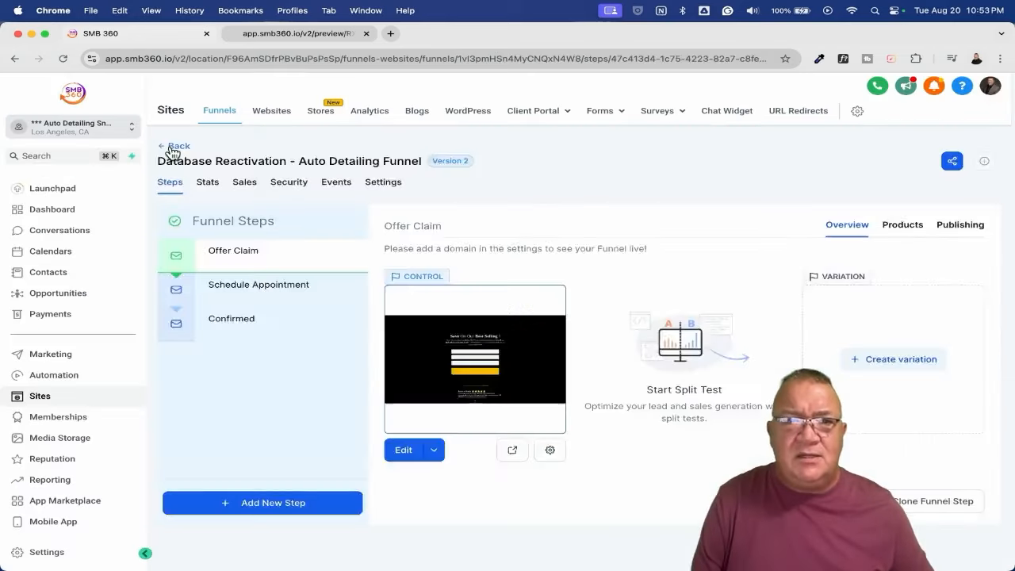
click(173, 149)
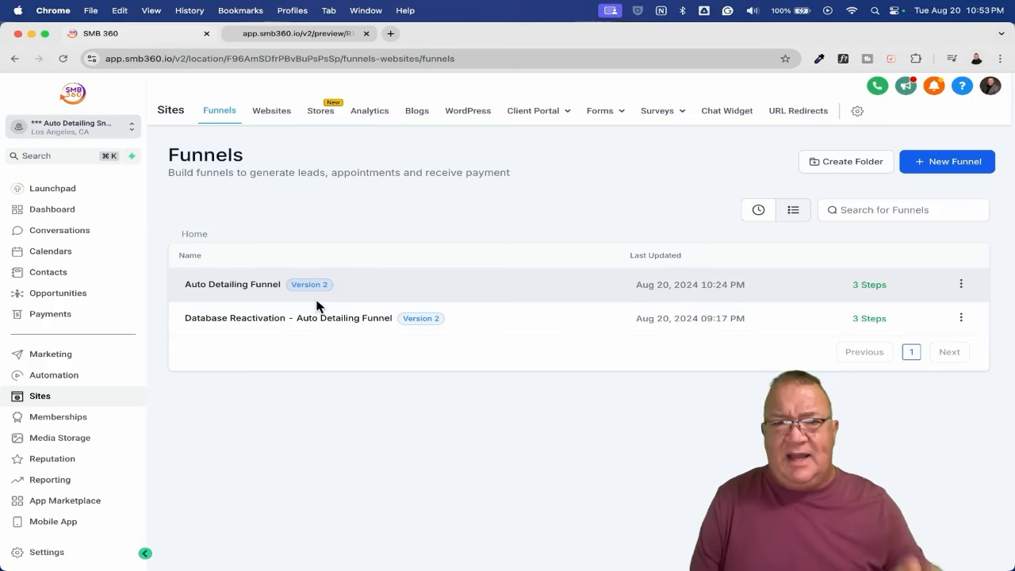
Step: View the Auto Detailing Job Calendar in the calendar settings, and leave the settings
click(41, 252)
click(427, 113)
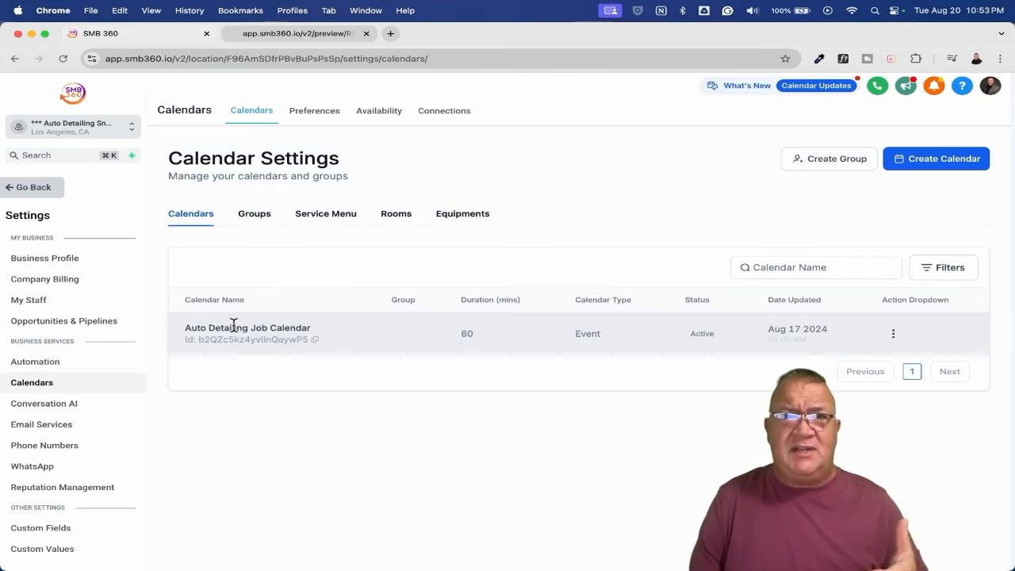
click(31, 190)
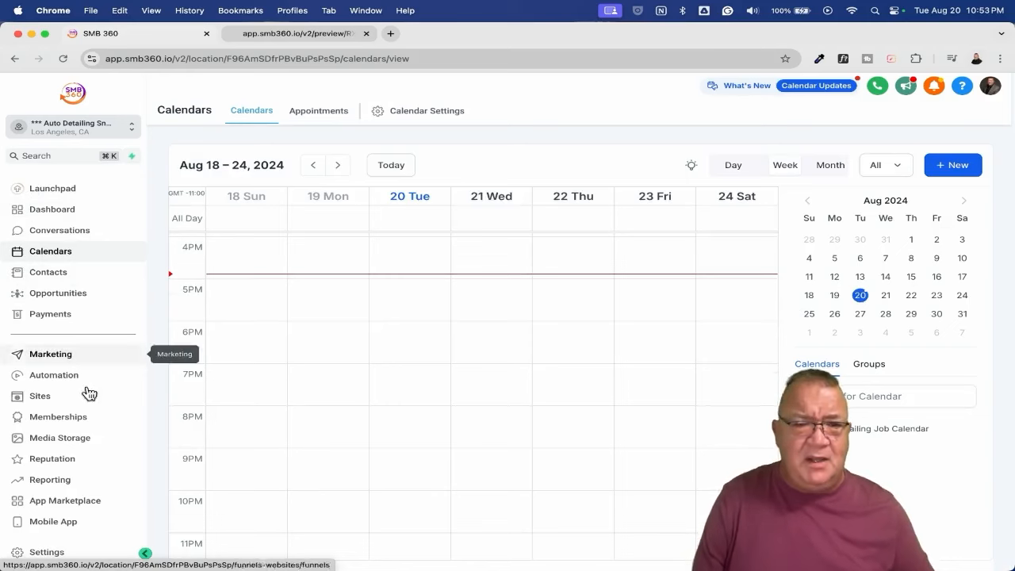
Step: Open the account's Custom Values settings and inspect the Booking Calendar Link entry's name, key and value up close
click(57, 553)
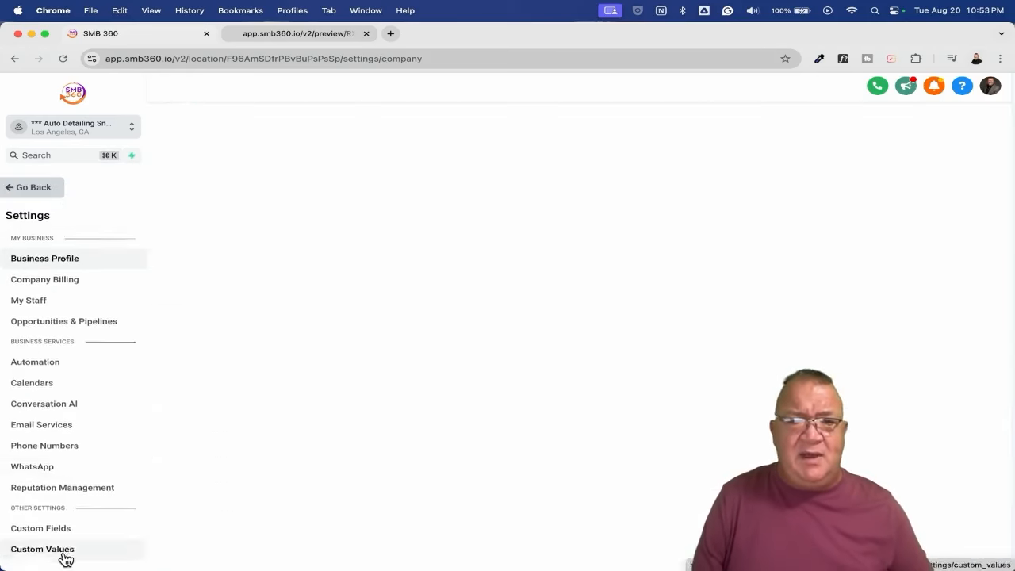
scroll(61, 405, down, 3)
click(54, 422)
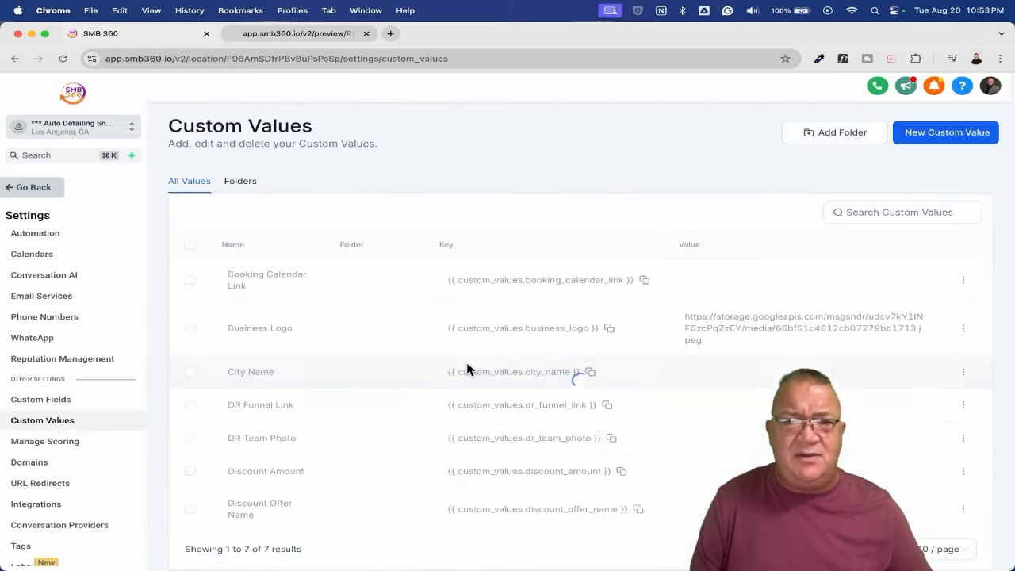
scroll(467, 370, up, 5)
scroll(468, 369, down, 5)
scroll(193, 170, up, 5)
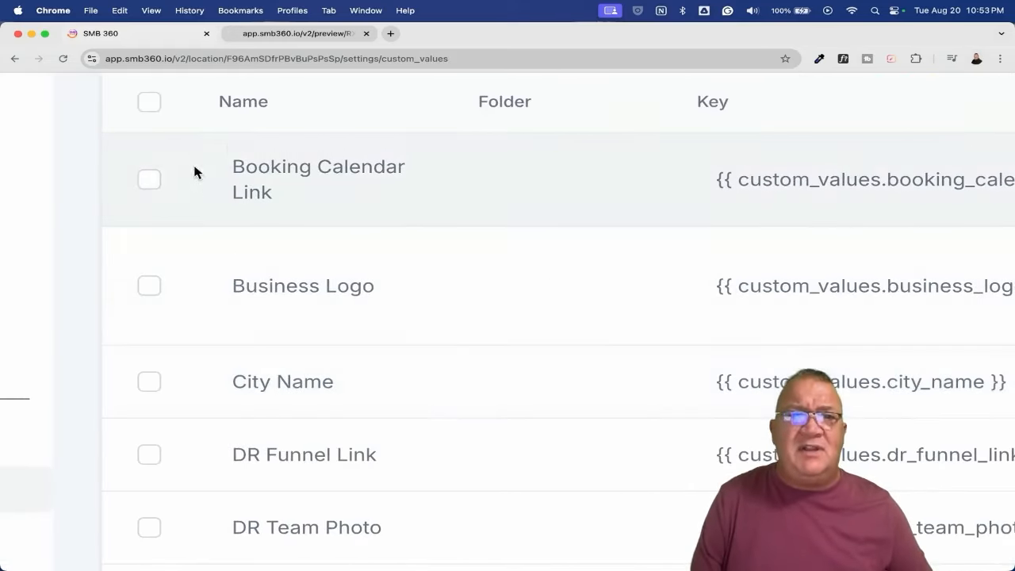
drag(227, 160, 287, 197)
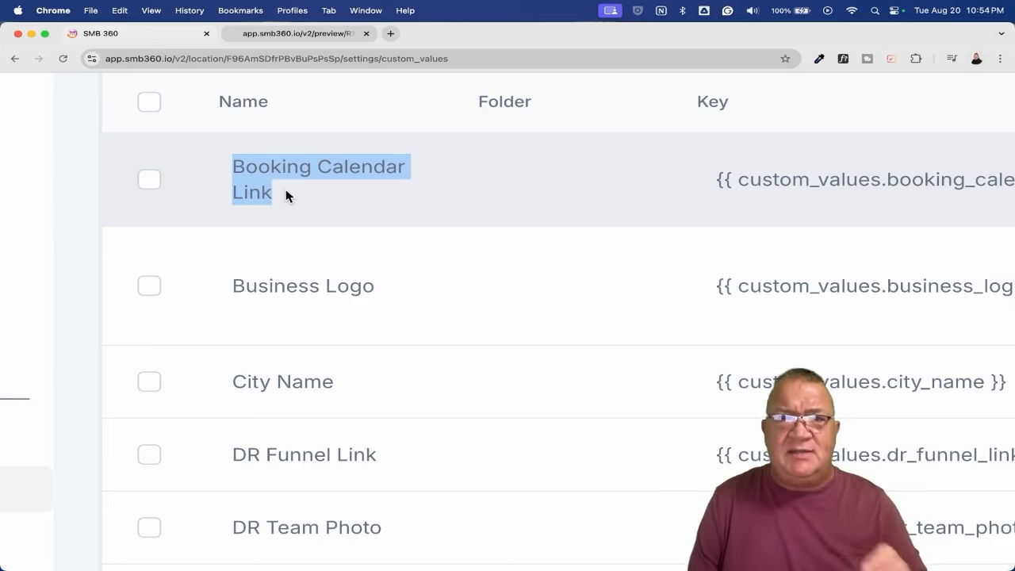
scroll(286, 196, right, 15)
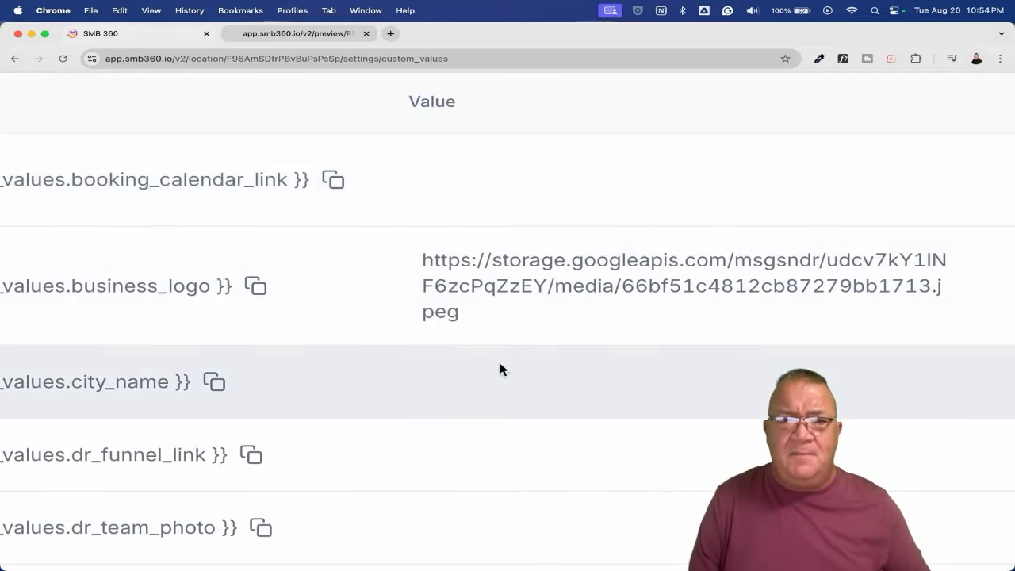
Step: View the Booking Calendar Link custom value's edit form and its value field, and close it without saving
click(966, 281)
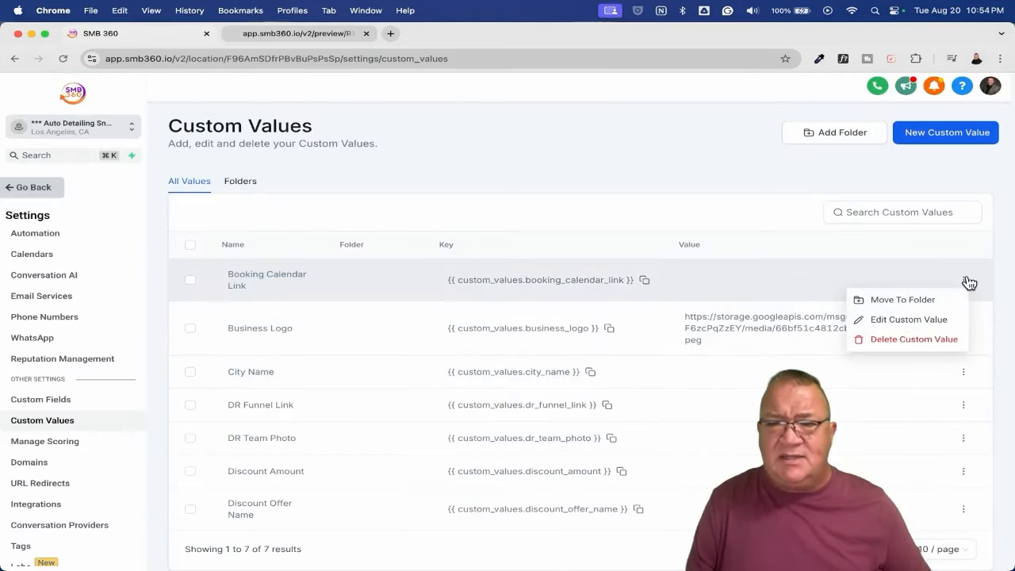
click(900, 320)
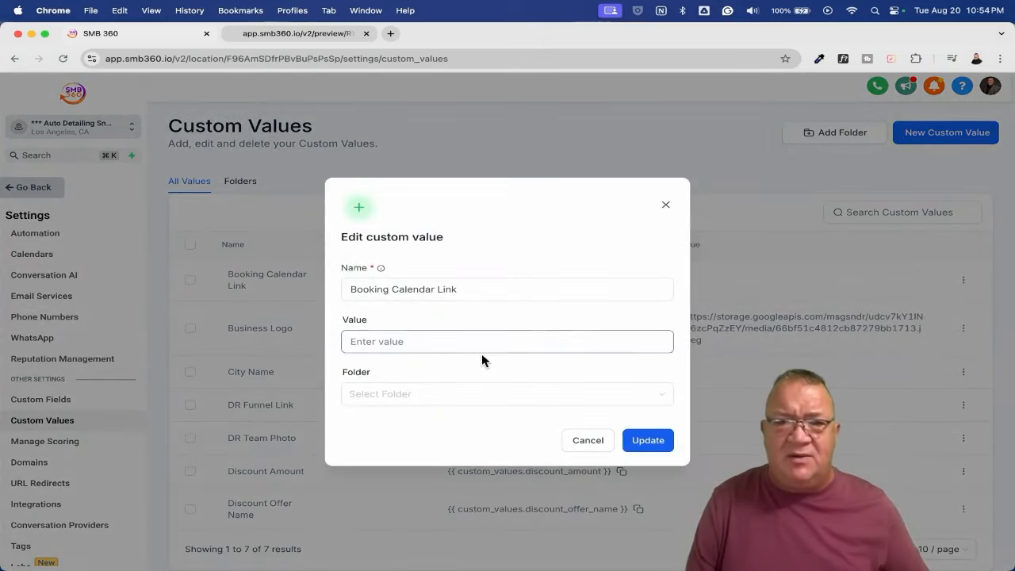
click(439, 341)
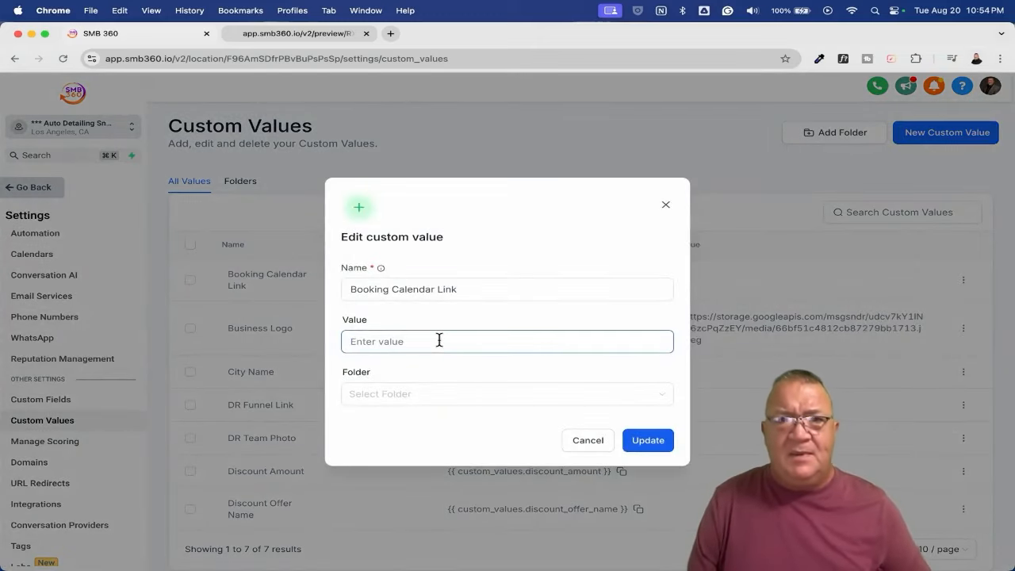
click(585, 443)
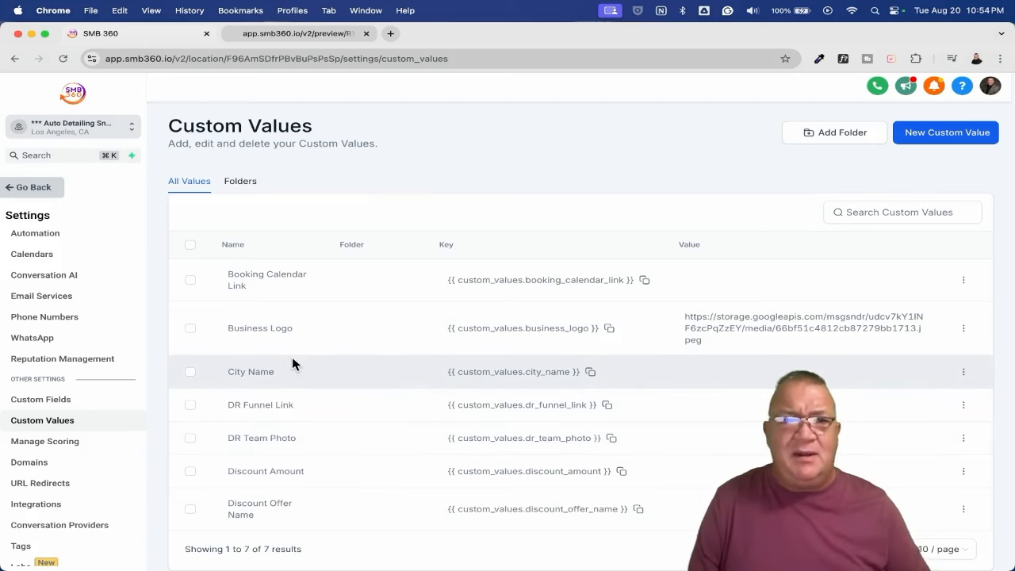
Step: Open the Business Logo custom value's image URL in a new browser tab, compare it with the website preview's logo, and return to Custom Values
scroll(292, 357, up, 5)
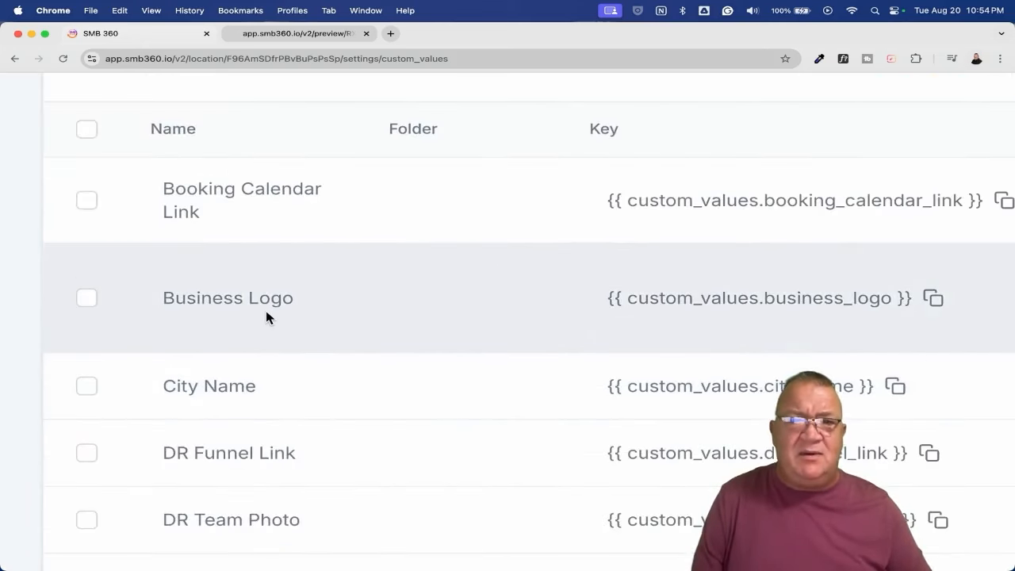
scroll(266, 313, right, 10)
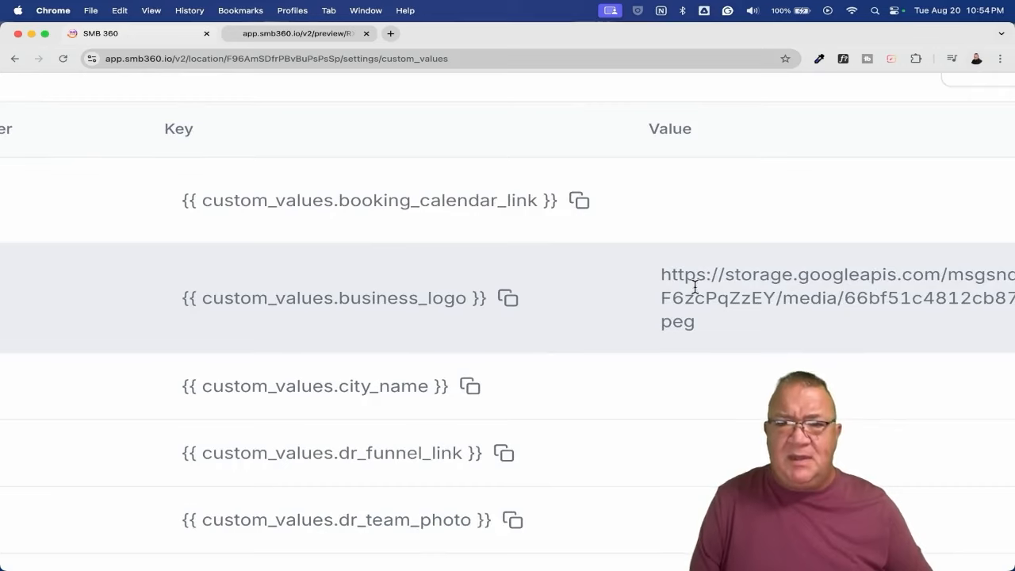
drag(660, 269, 721, 327)
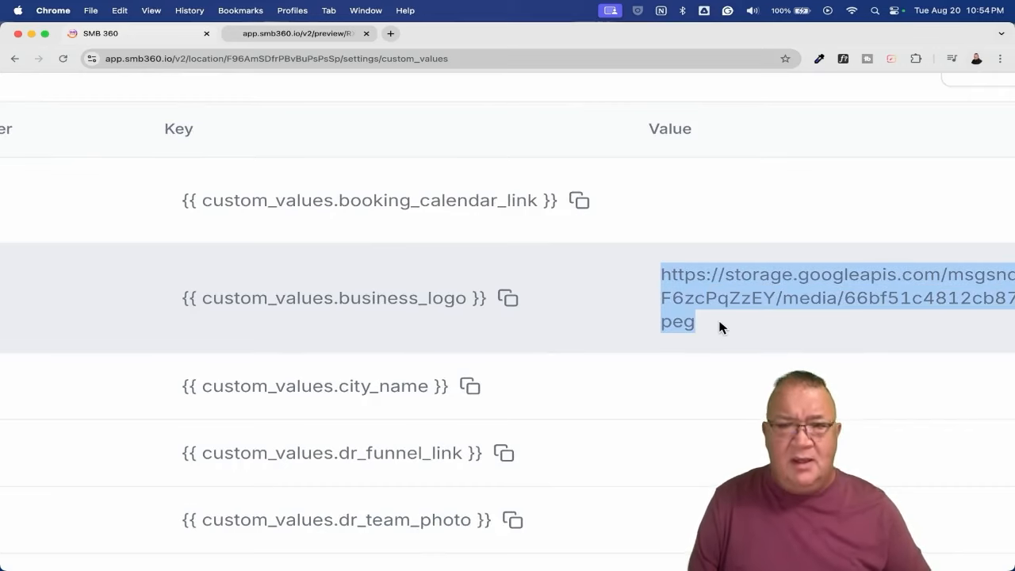
click(391, 34)
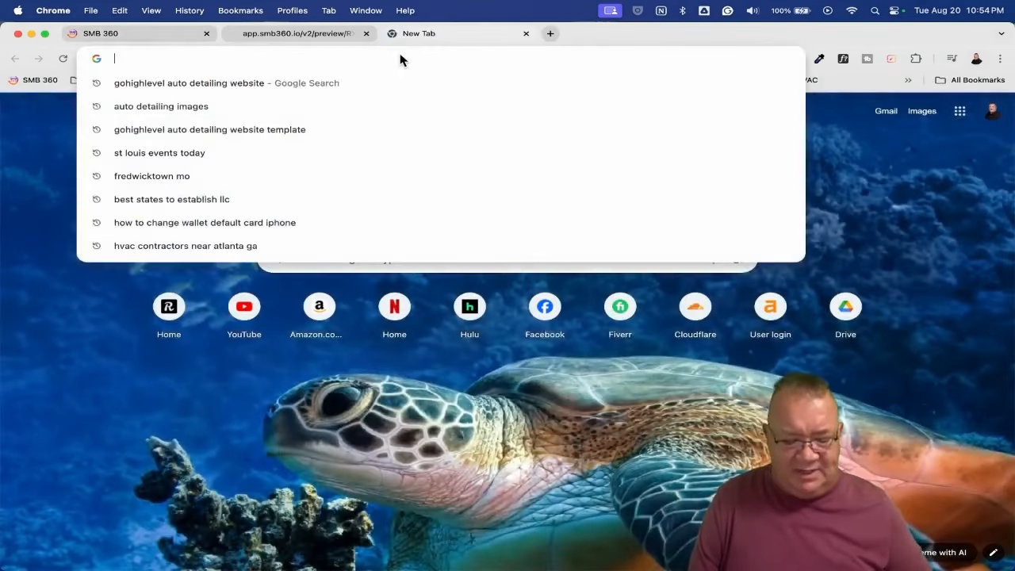
text(https://storage.googleapis.com/msgsndr/udcv7kY1lNF6zcPqZzEY/media/66bf51c4812cb87279bb1713.jpeg)
key(Return)
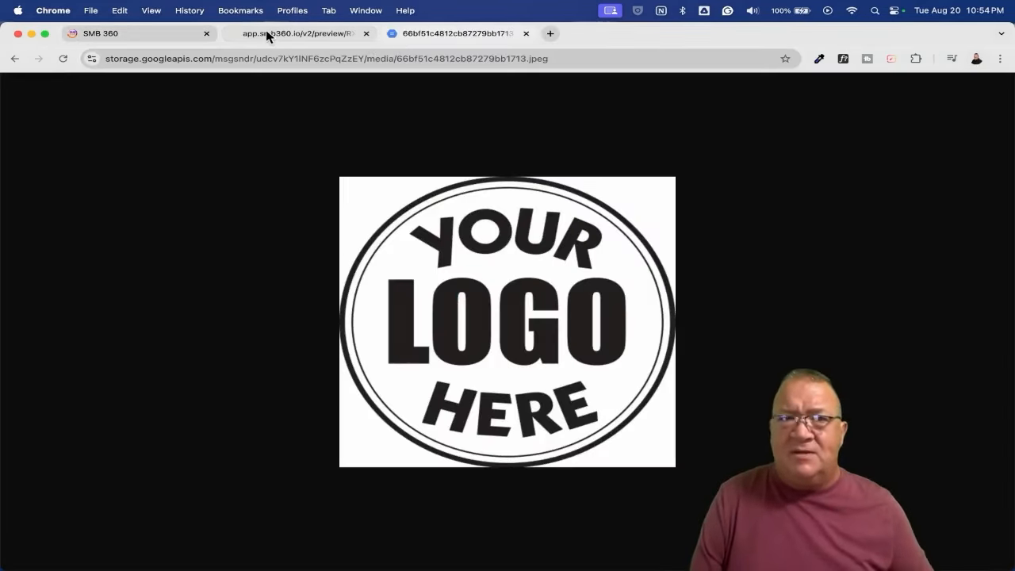
click(267, 35)
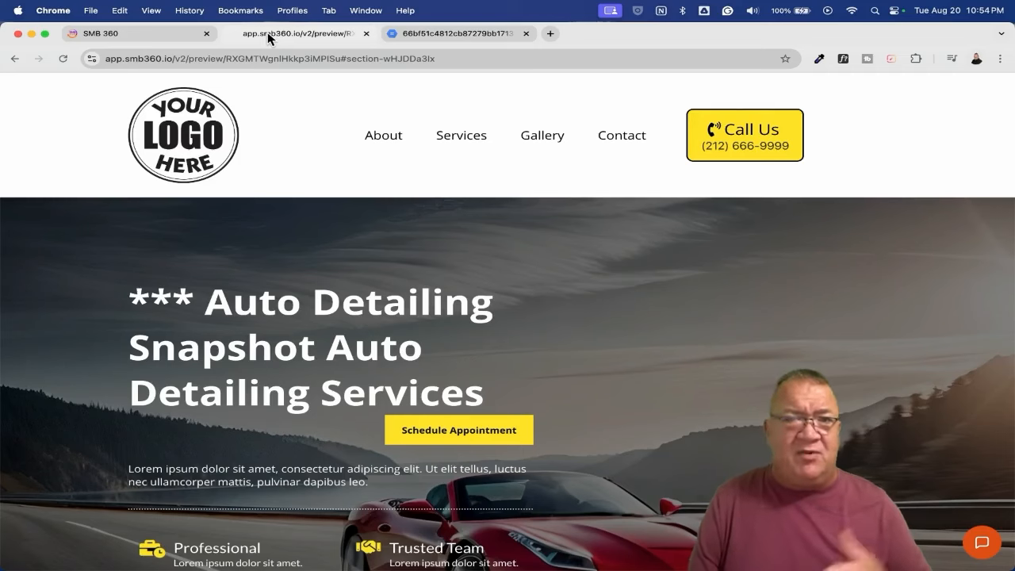
click(107, 32)
Step: Examine the City Name, DR Funnel Link, DR Team Photo, Discount Amount and Discount Offer Name custom values up close
scroll(486, 309, down, 5)
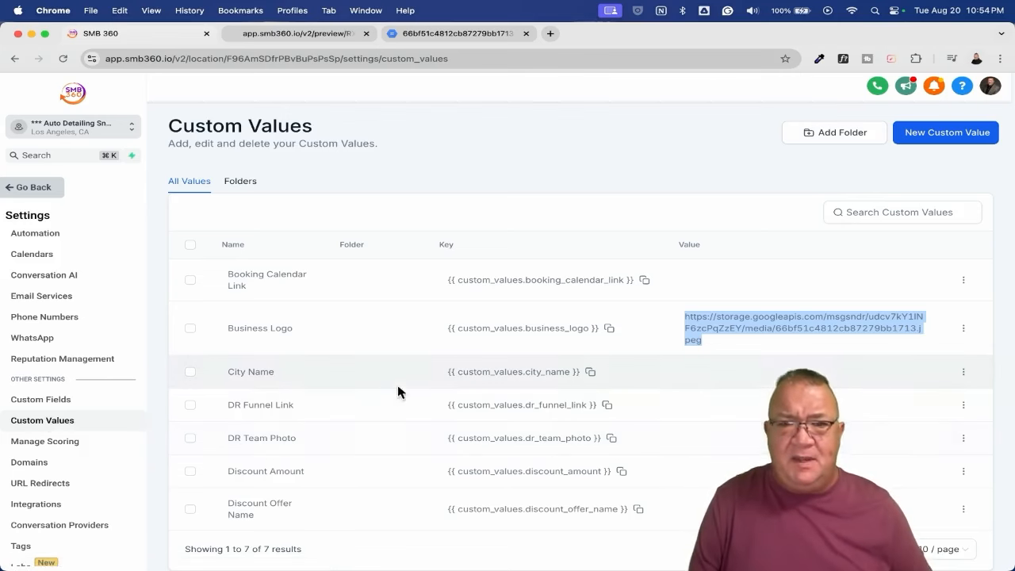
ctrl+scroll(257, 374, up, 5)
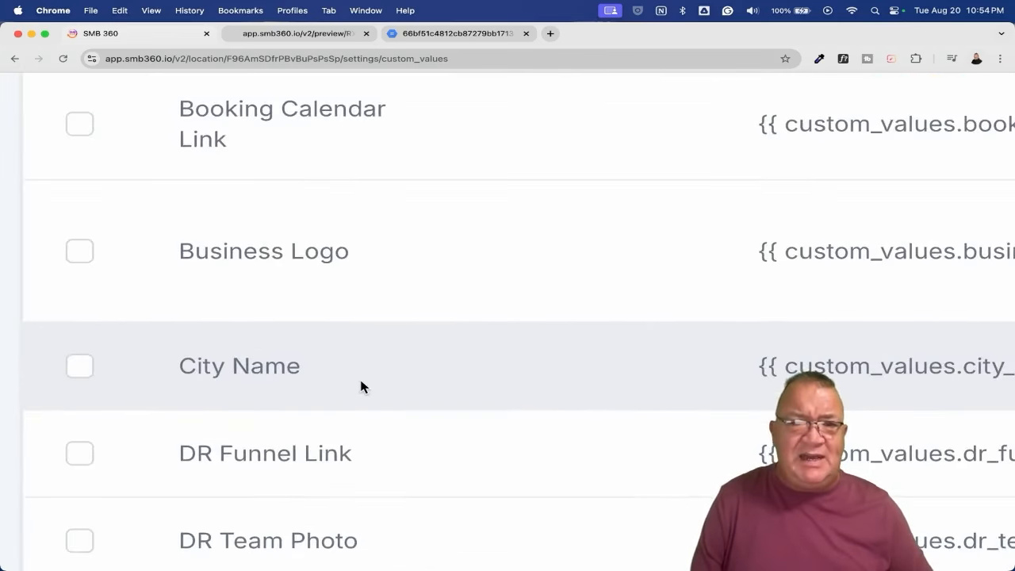
scroll(361, 381, down, 2)
scroll(361, 384, down, 5)
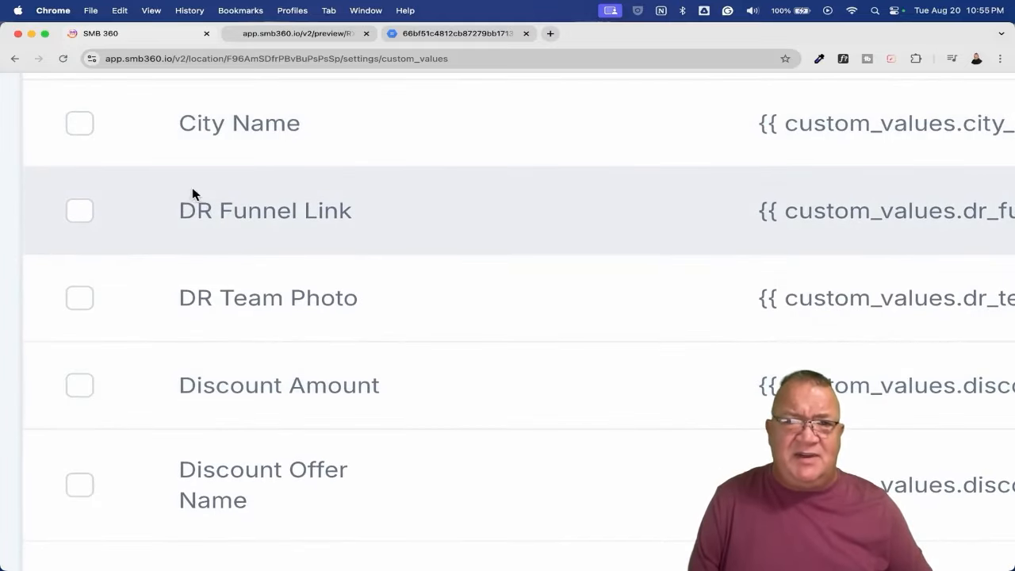
drag(172, 209, 347, 211)
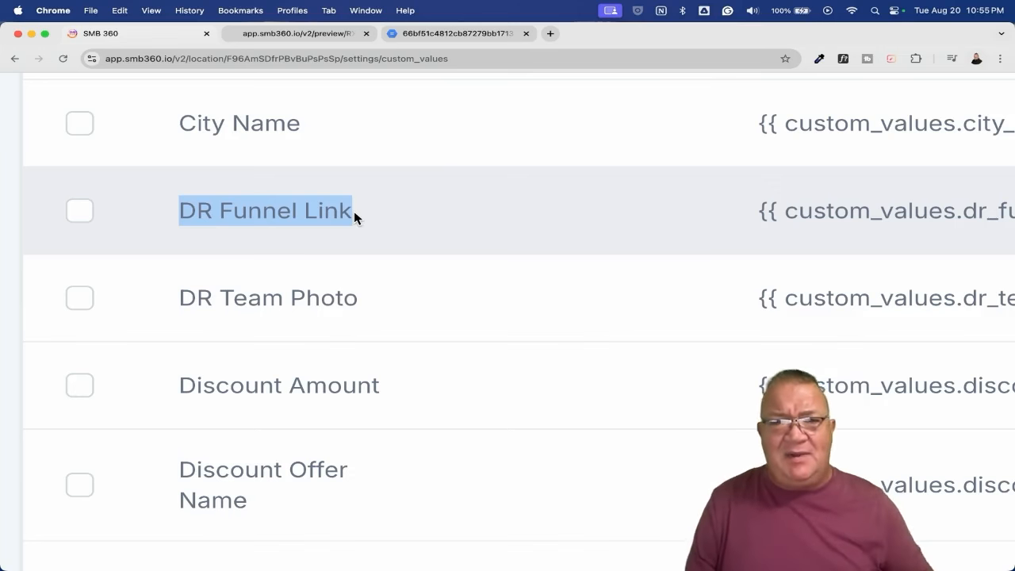
click(197, 305)
drag(174, 298, 355, 297)
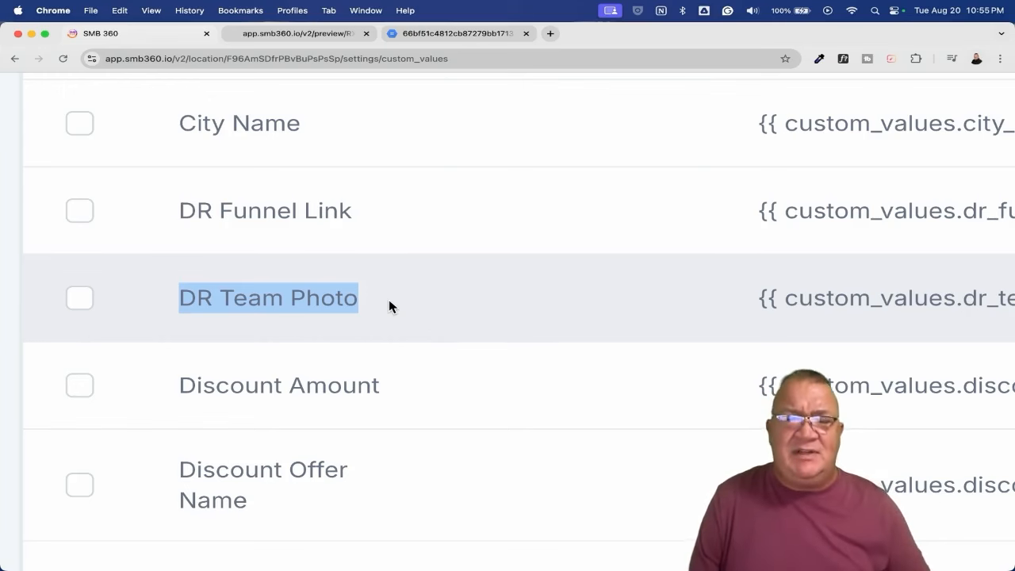
scroll(389, 307, down, 3)
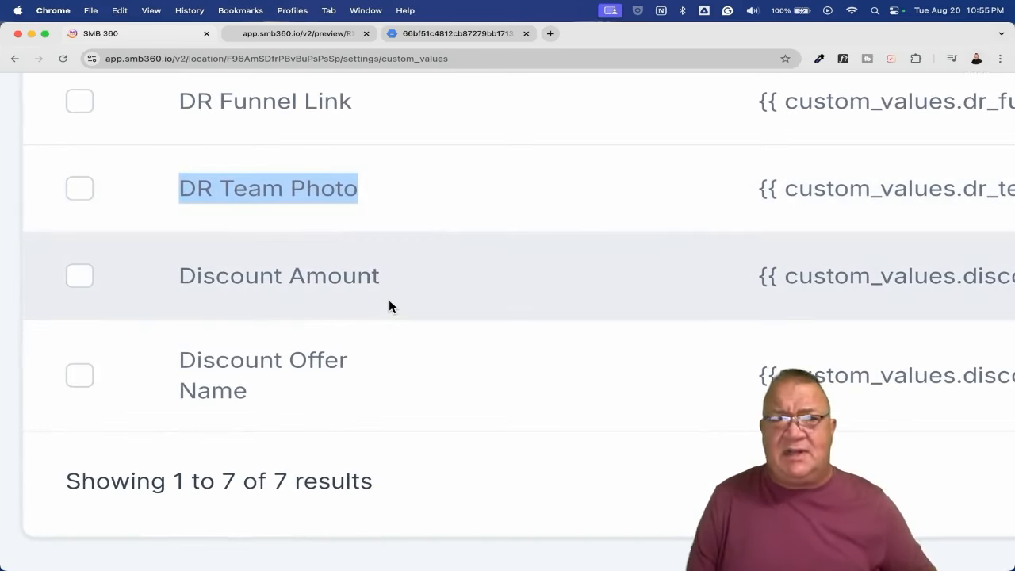
drag(167, 291, 385, 286)
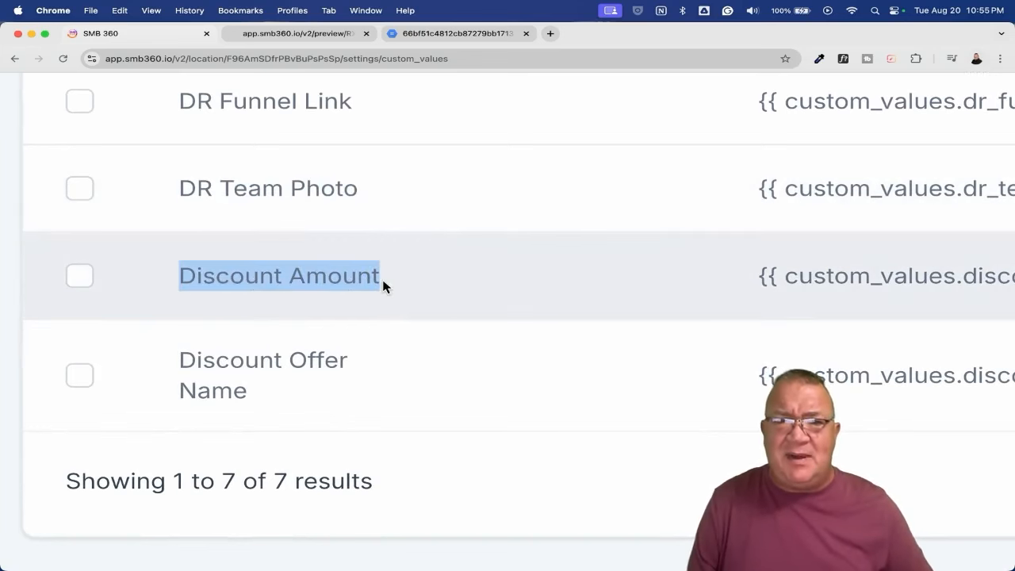
click(169, 361)
drag(169, 360, 315, 395)
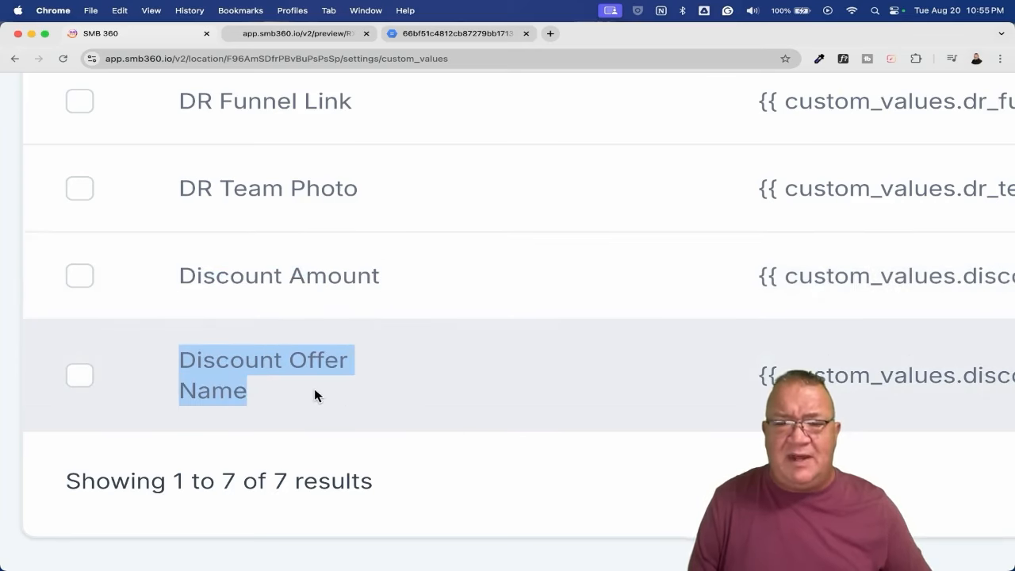
Step: Try entering 100 as the Discount Amount custom value, and cancel the edit
scroll(315, 395, down, 5)
scroll(556, 402, right, 5)
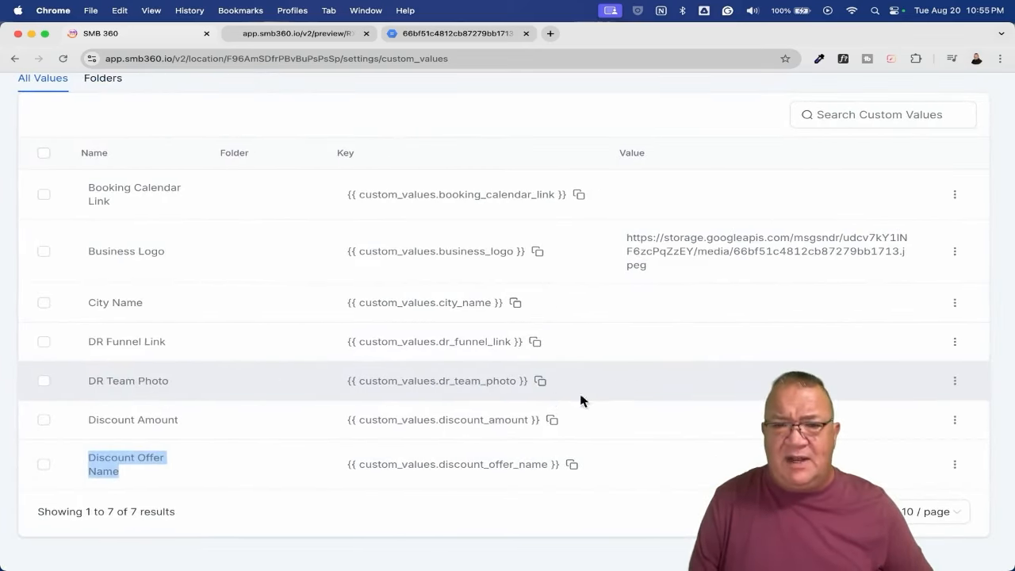
click(956, 419)
click(892, 469)
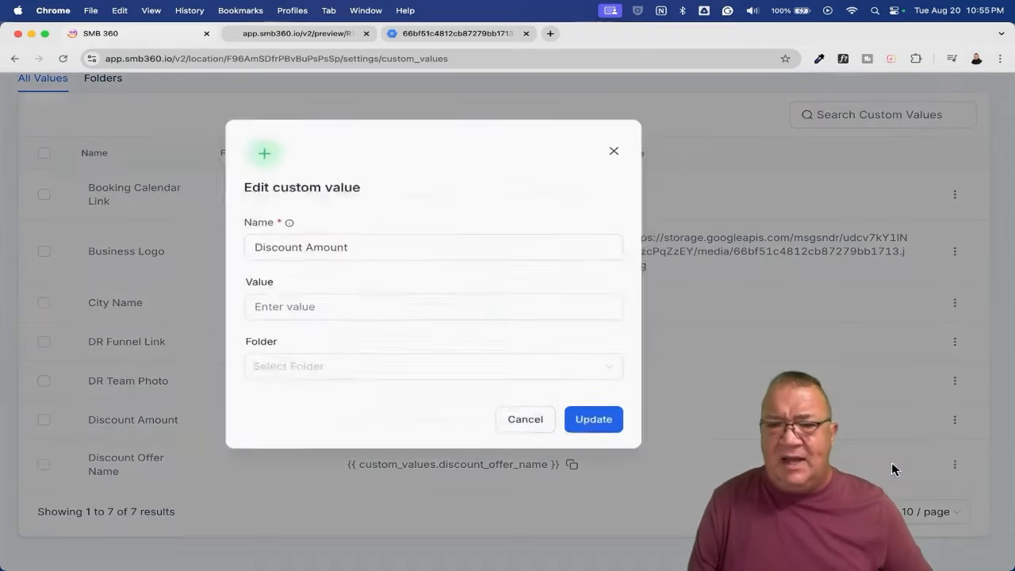
click(435, 308)
text(100)
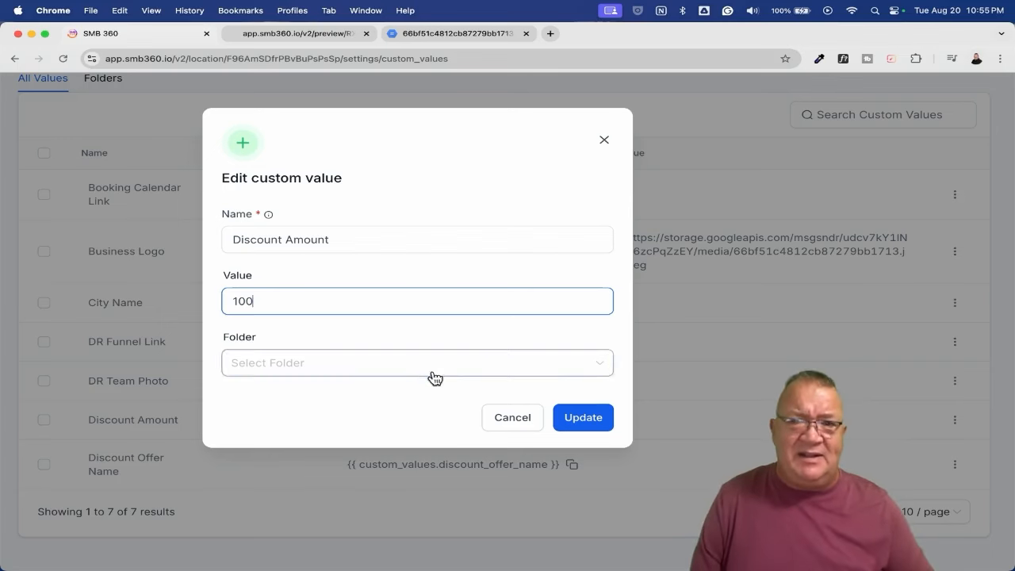
click(507, 418)
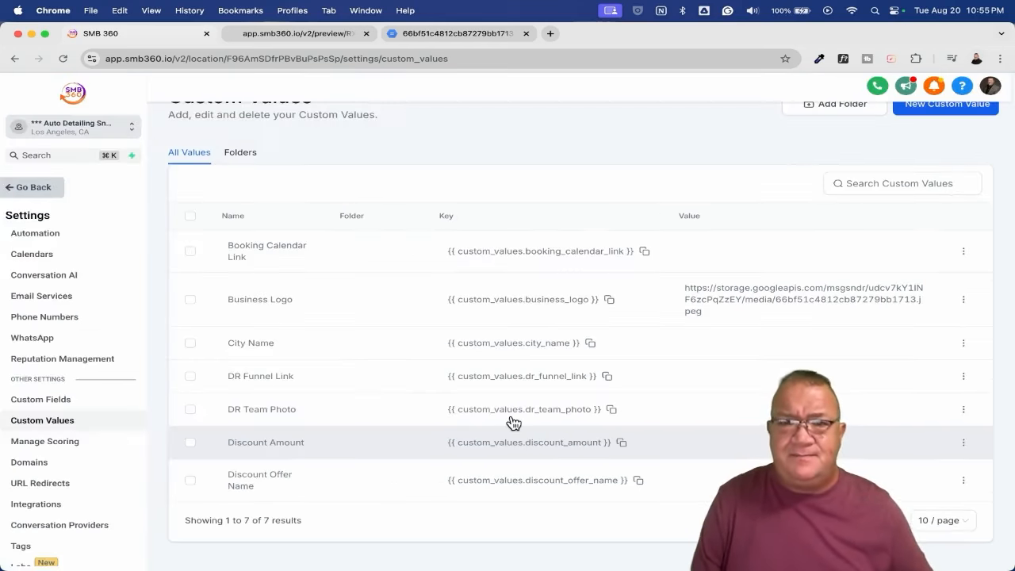
Step: Copy the permanent link of the Auto Detailing Job Calendar from its sharing options in the calendar settings, and close the dialog
click(33, 254)
click(894, 334)
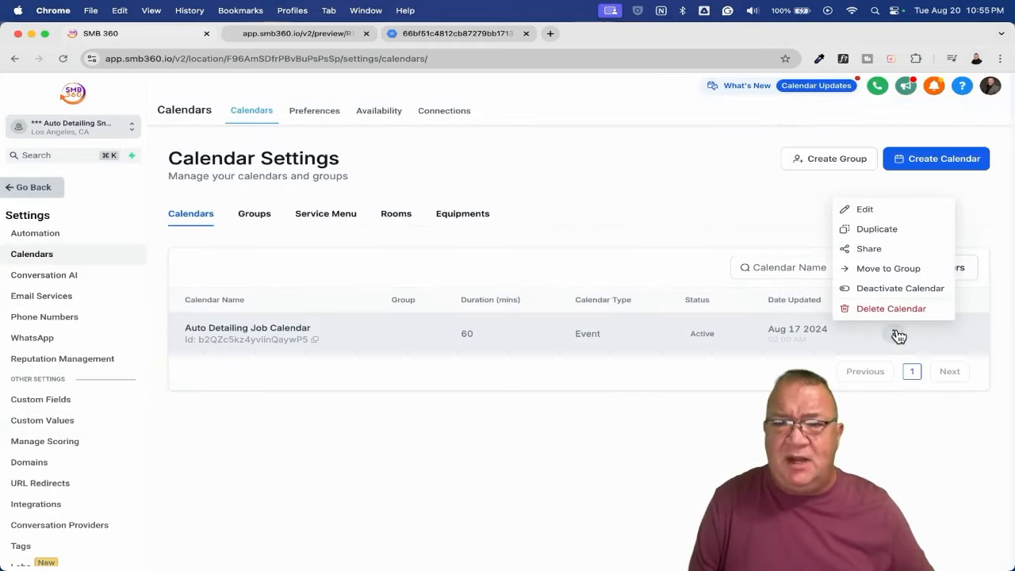
click(873, 247)
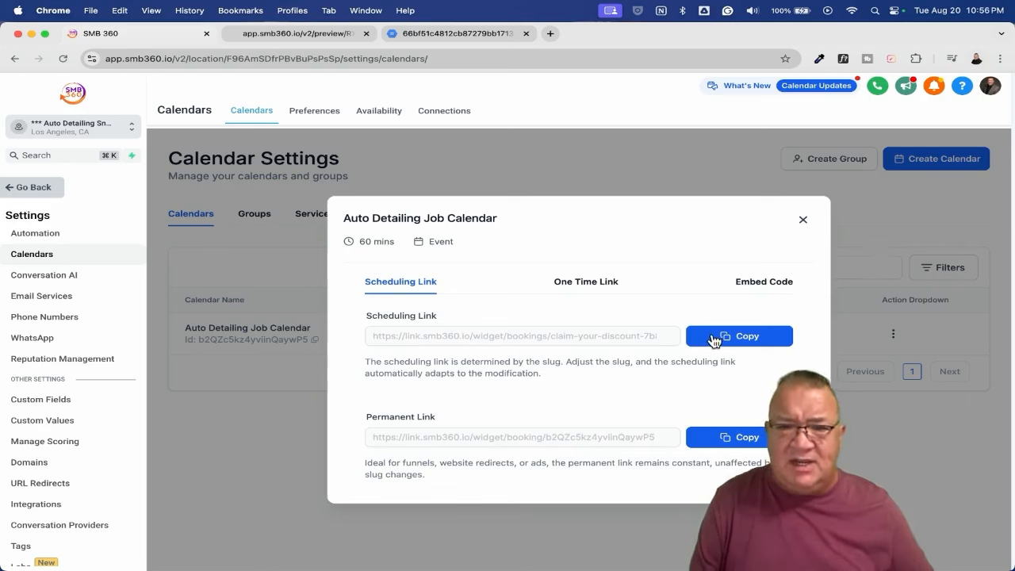
click(728, 438)
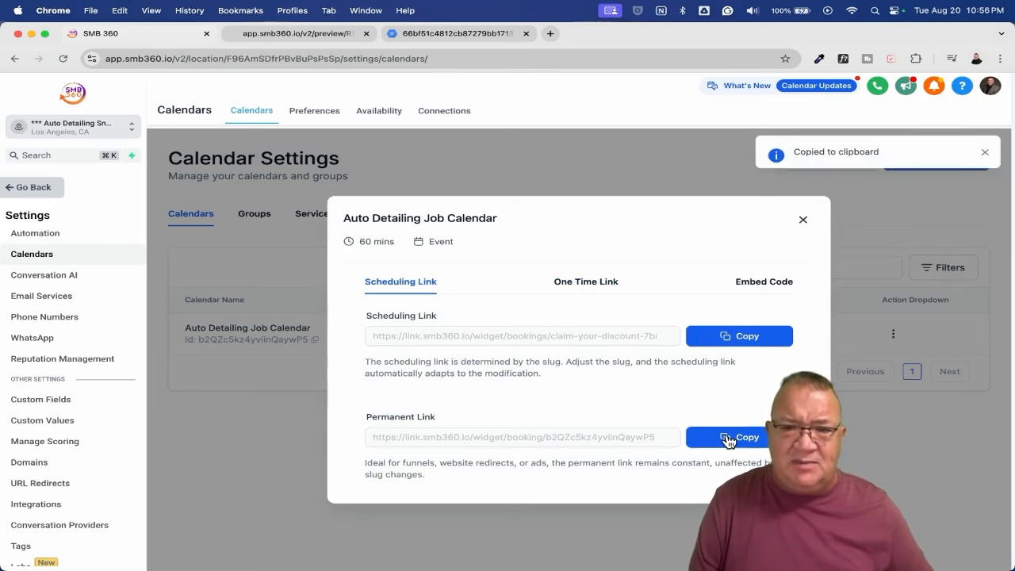
click(803, 219)
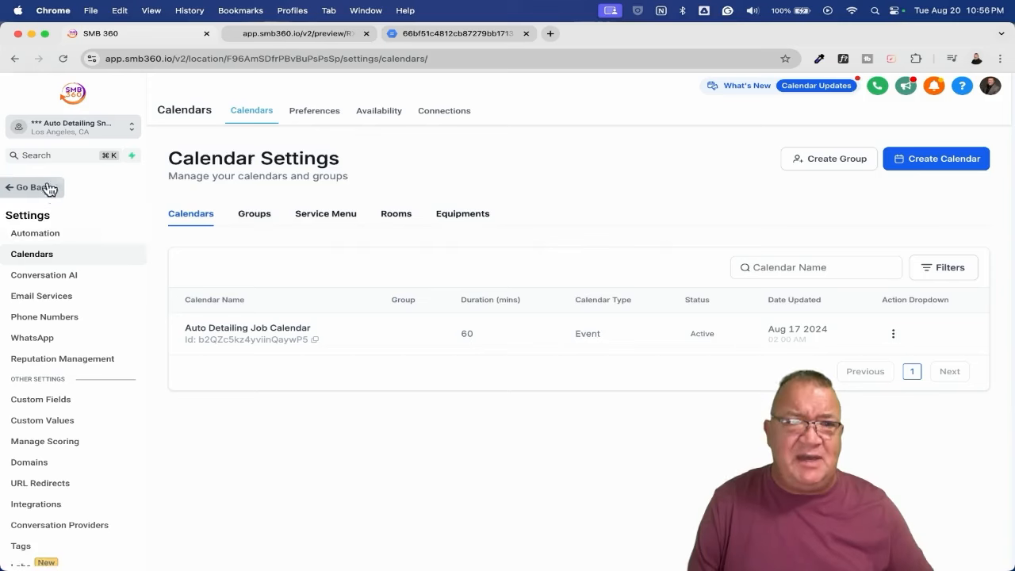
Step: Try filling the Booking Calendar Link custom value with the copied permanent calendar link
click(70, 423)
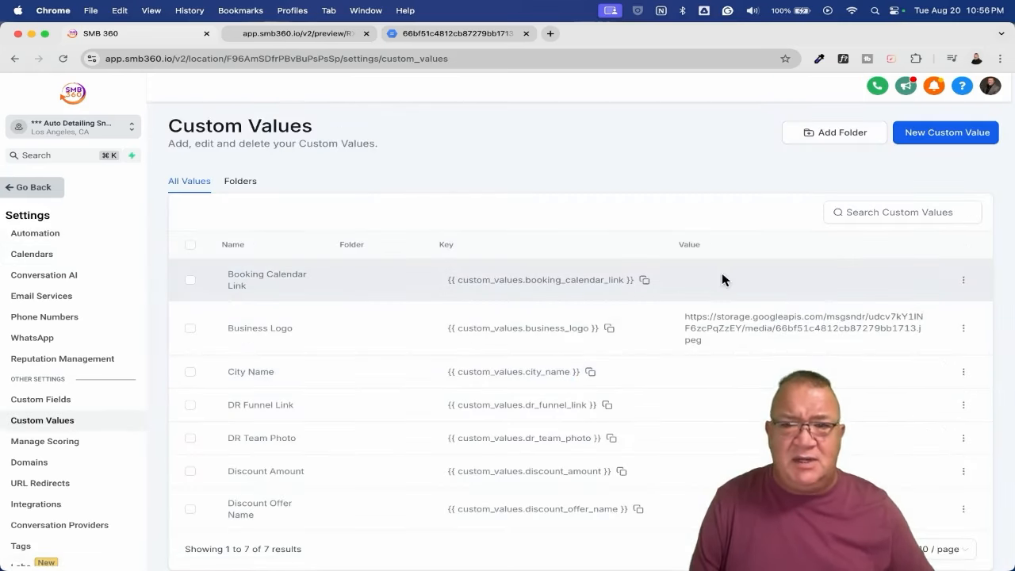
click(963, 280)
click(916, 325)
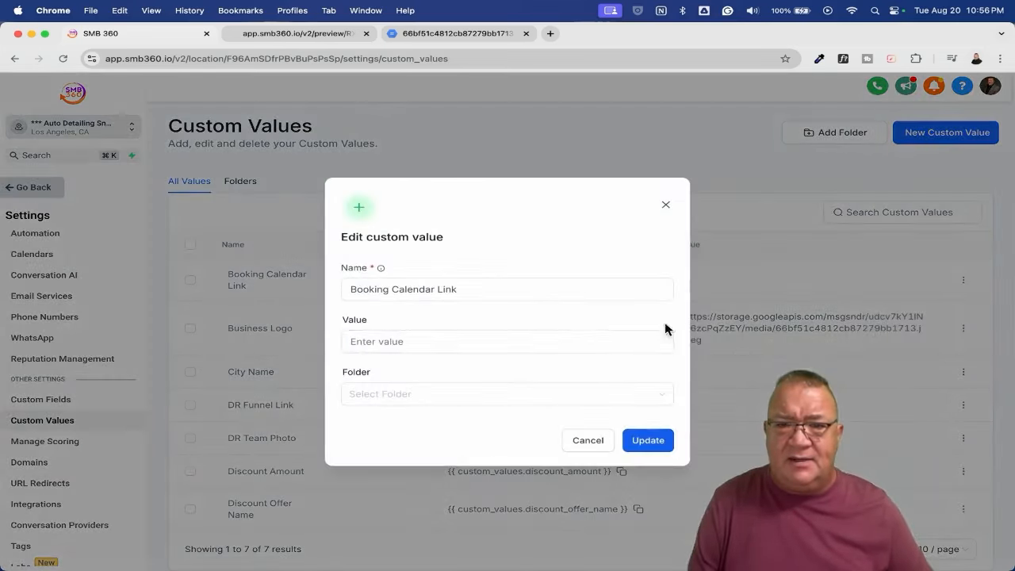
click(539, 338)
key(super+v)
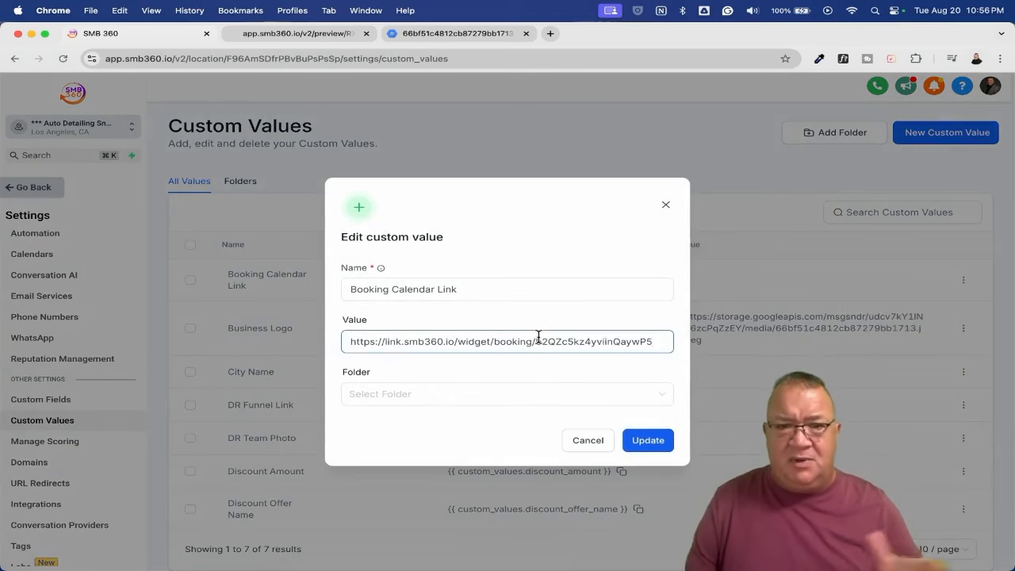
Step: Preview the copied booking link in a new browser tab, close that tab, and discard the open custom value edit
click(550, 34)
click(550, 57)
key(super+v)
key(Return)
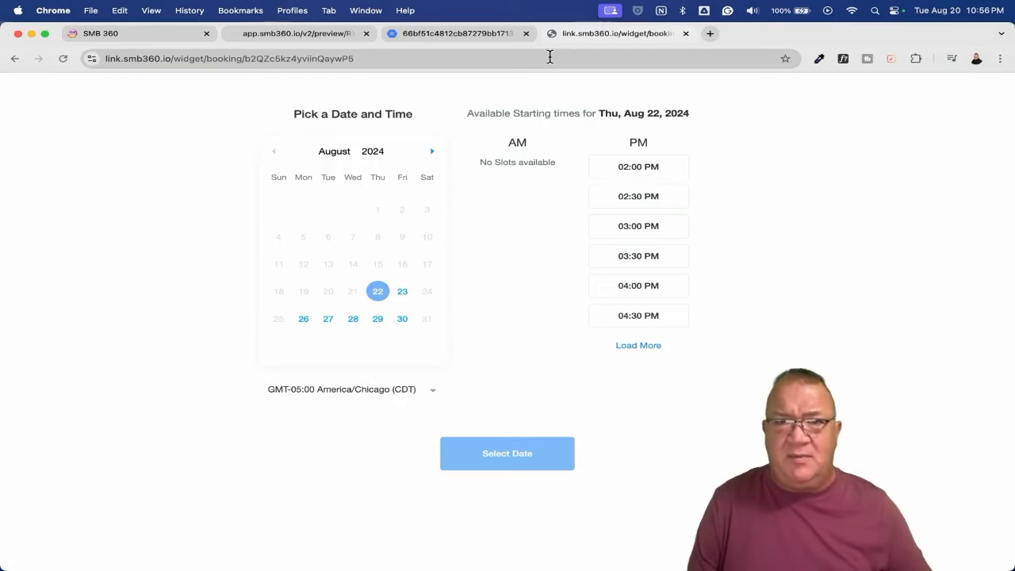
click(686, 34)
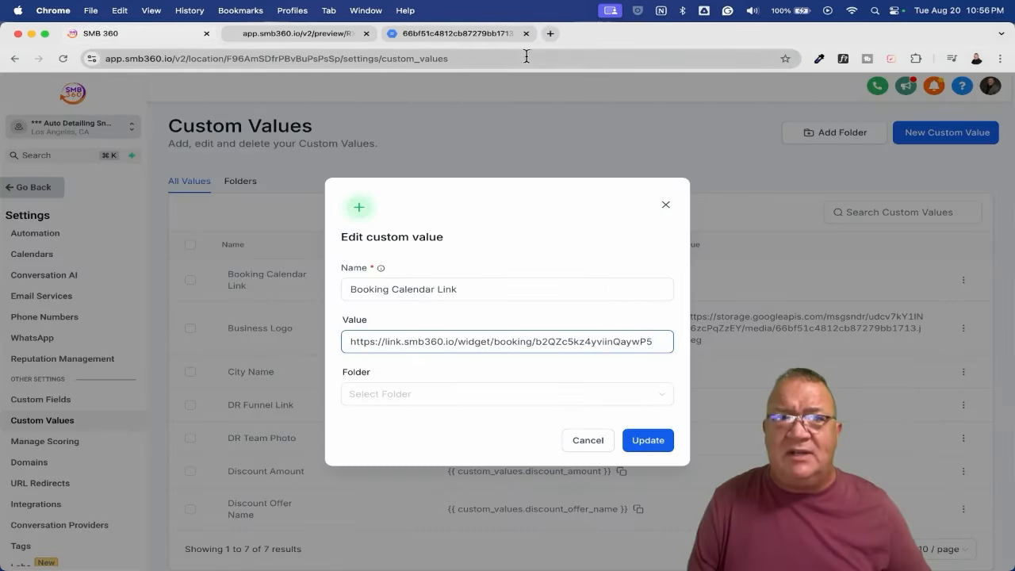
click(665, 206)
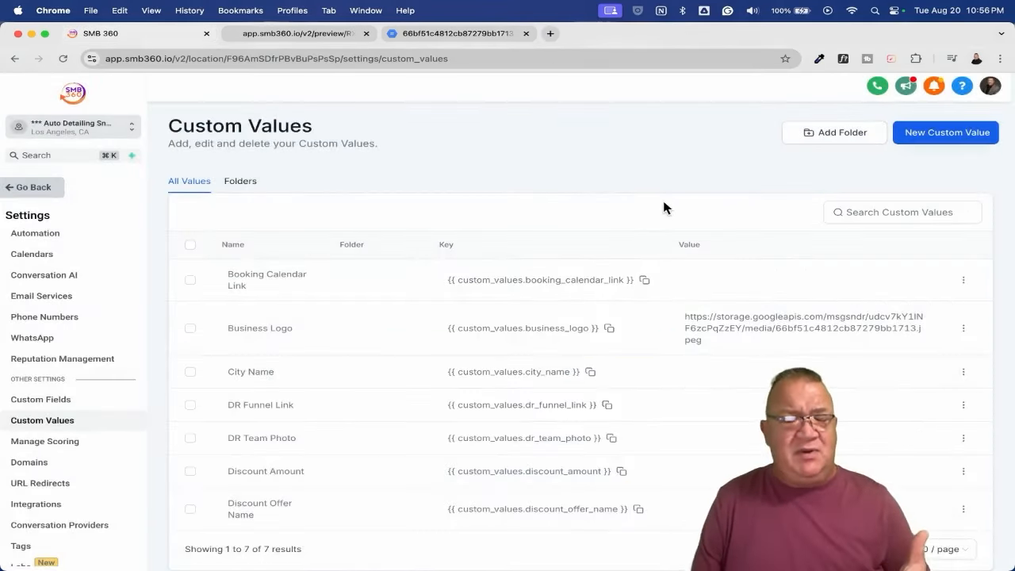
Step: Leave the settings area and close the logo image and website preview browser tabs
click(38, 191)
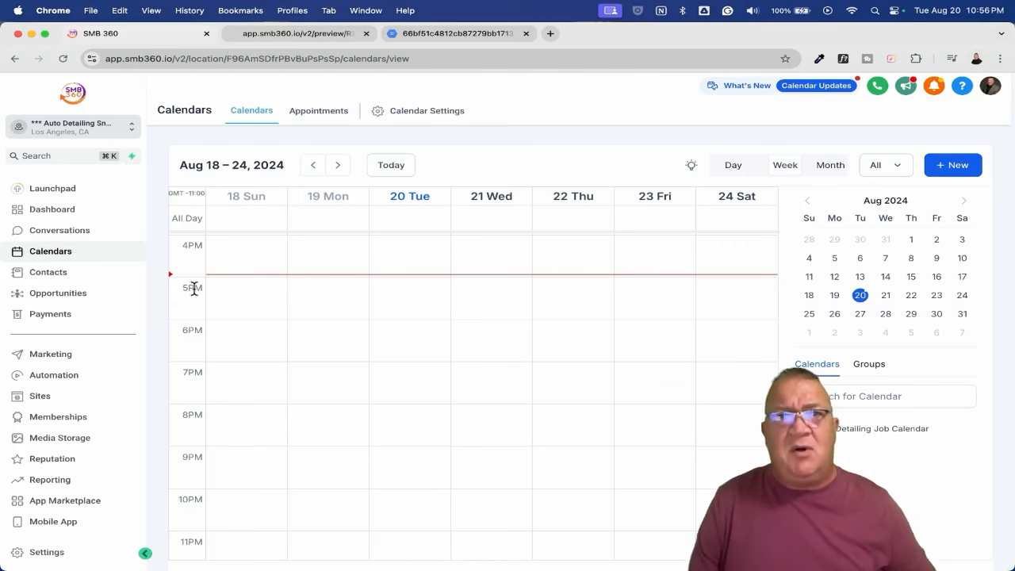
click(511, 33)
click(526, 33)
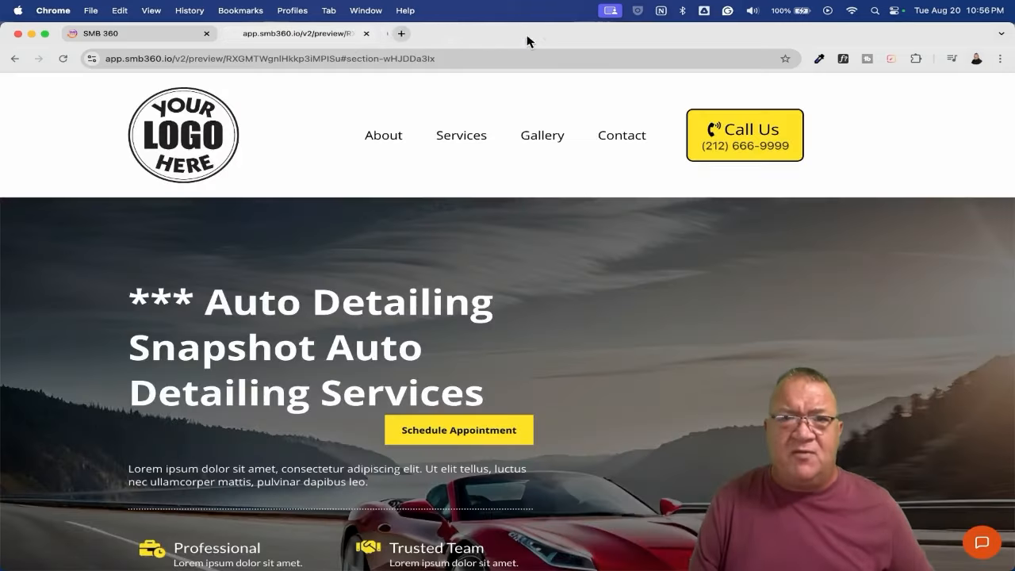
click(365, 33)
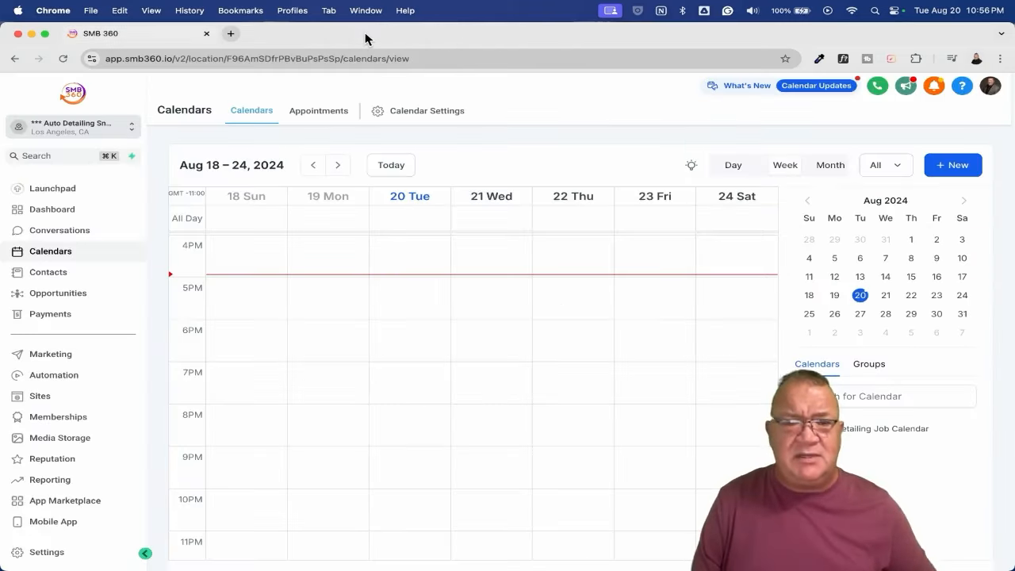
Step: Open the Database Reactivation - Offer workflow from the automations, view its Contact Tag trigger, and close the trigger settings
click(54, 379)
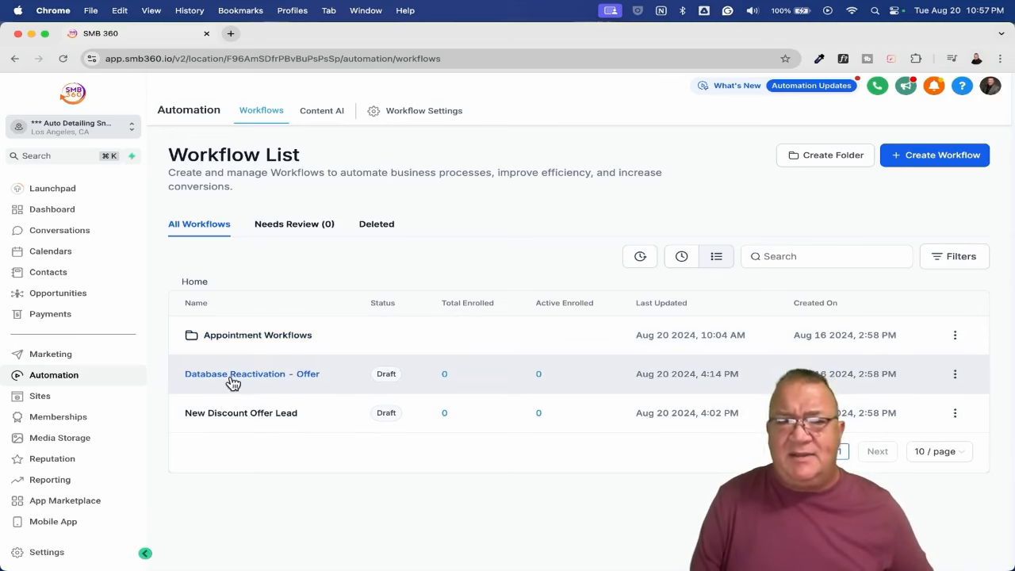
click(234, 375)
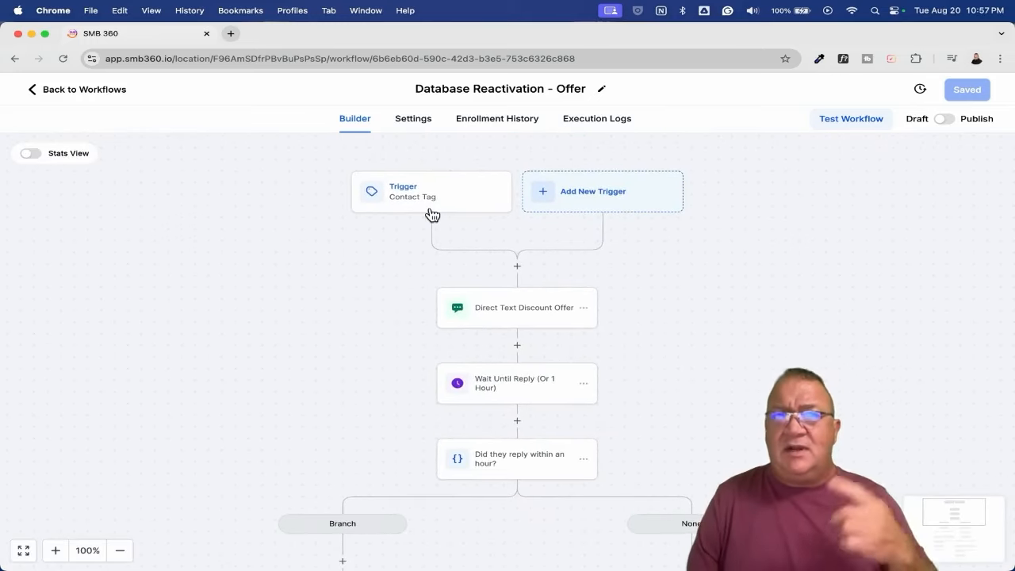
click(410, 197)
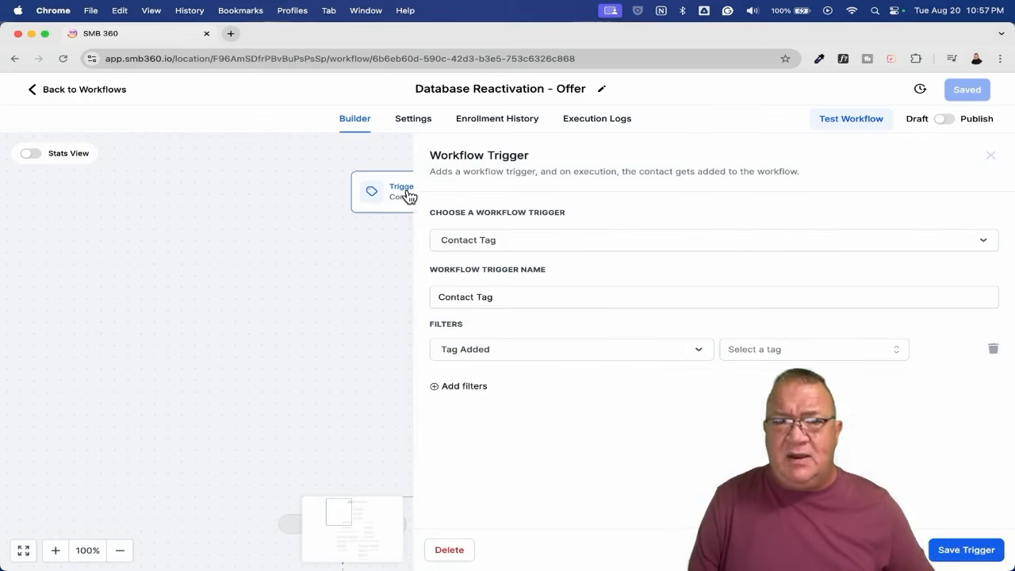
key(Escape)
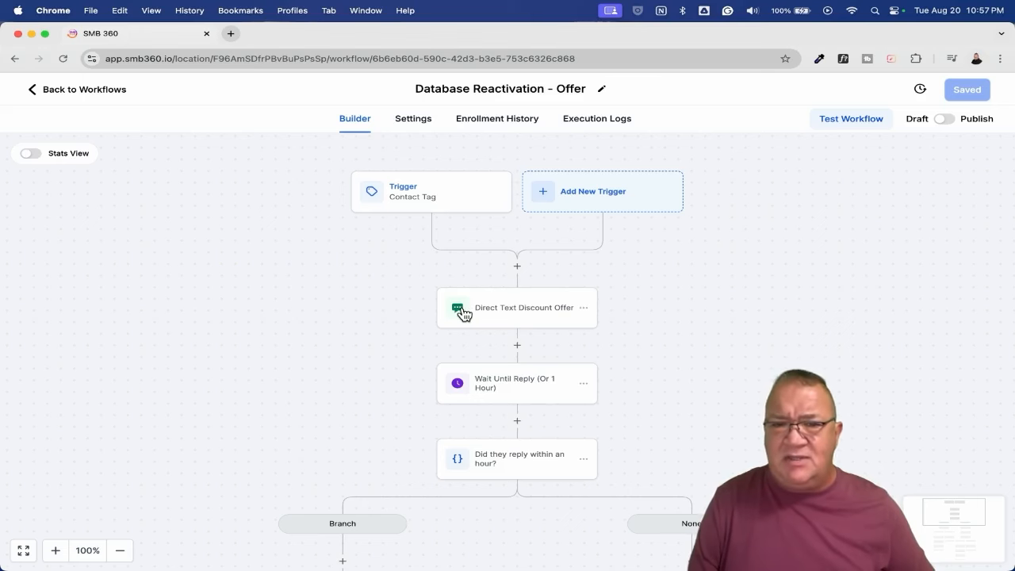
Step: View the Direct Text Discount Offer message and the Wait Until Reply (Or 1 Hour) action's settings, closing each without changes
scroll(462, 314, up, 5)
scroll(464, 315, down, 3)
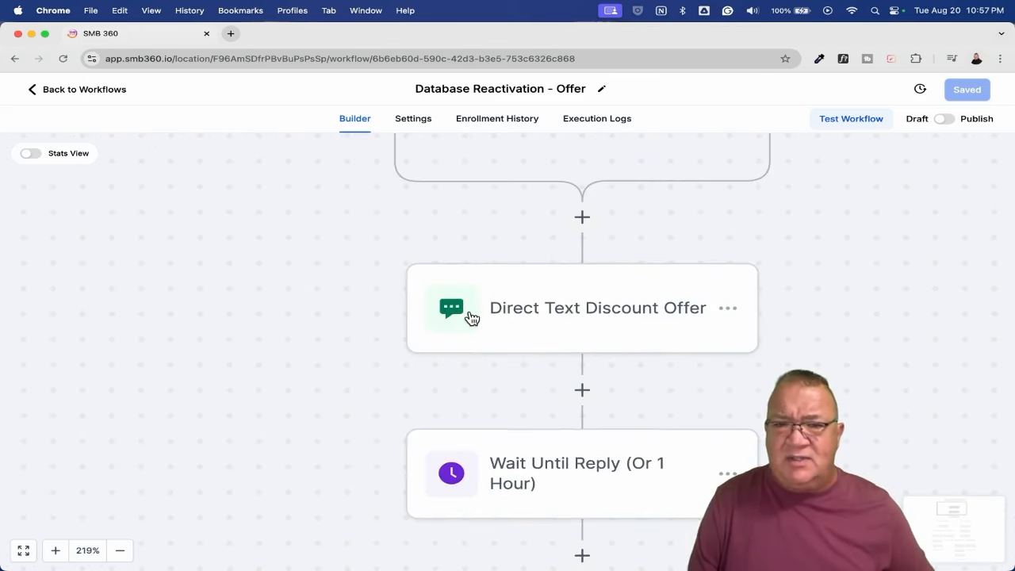
scroll(469, 315, down, 3)
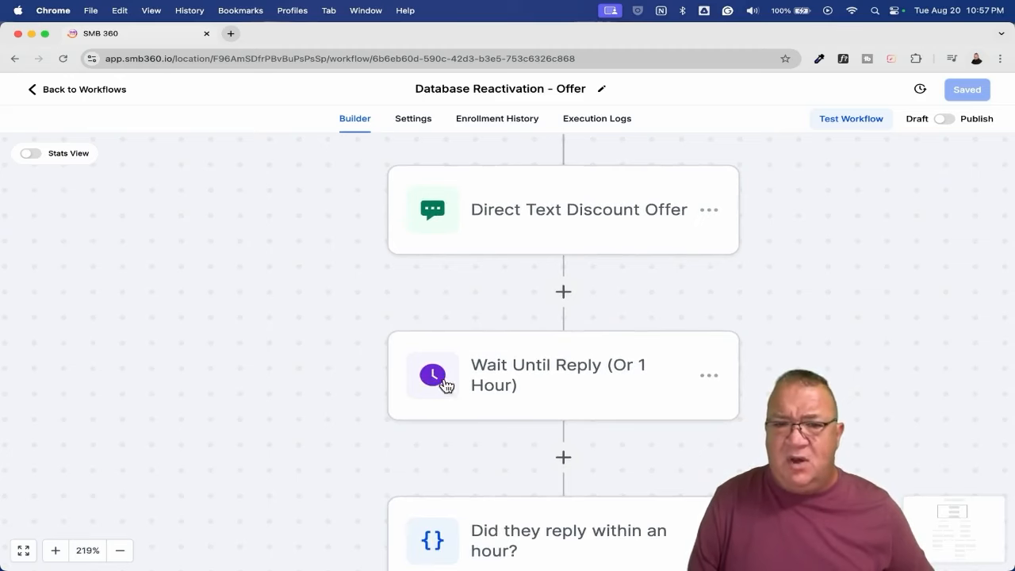
scroll(444, 387, down, 1)
scroll(441, 389, down, 1)
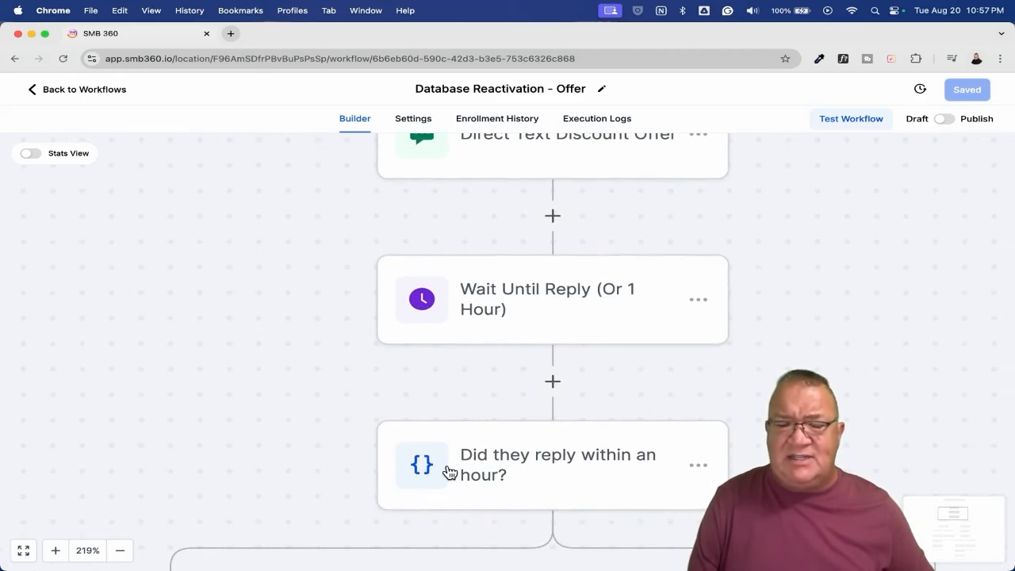
scroll(448, 472, down, 5)
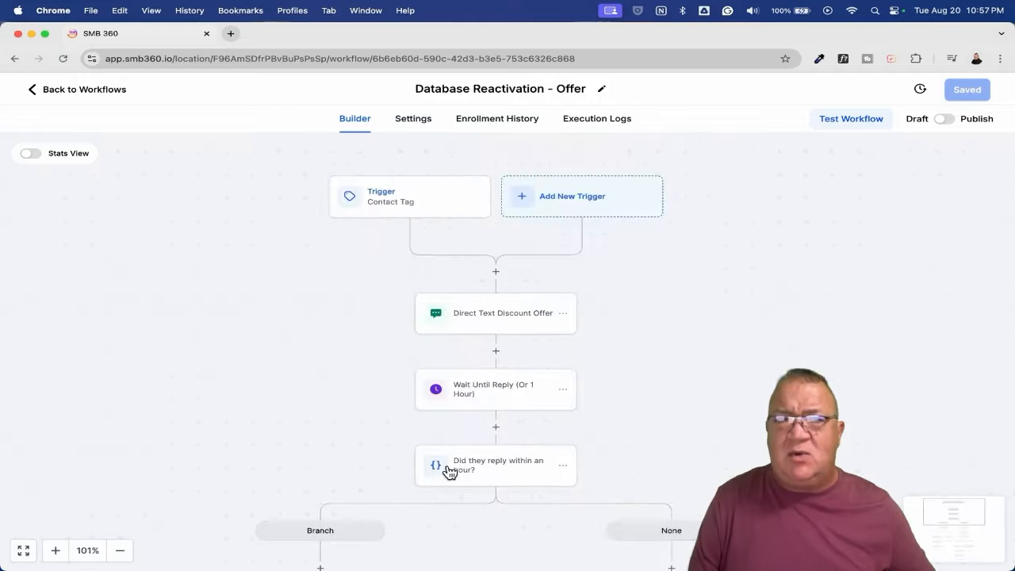
click(479, 312)
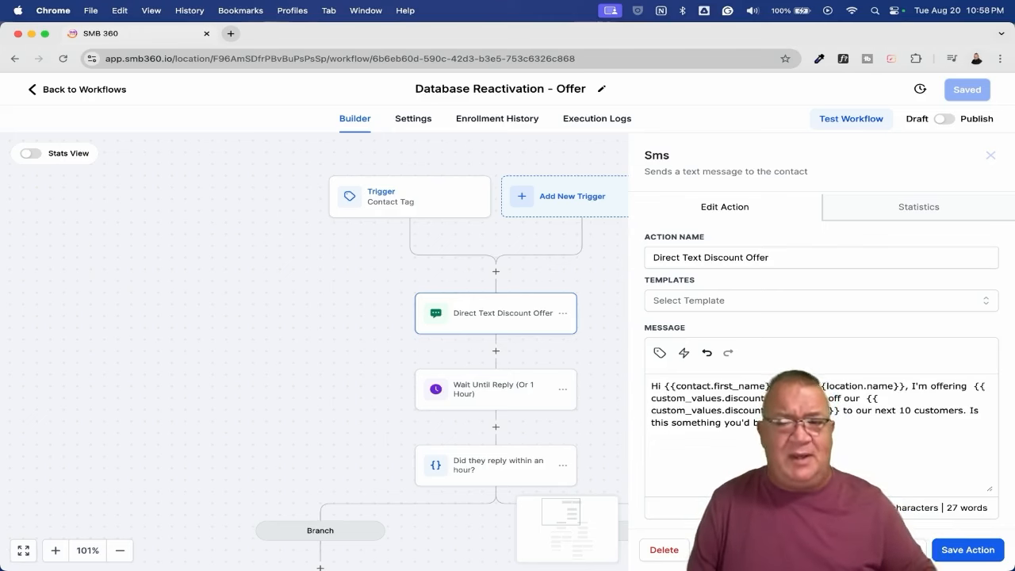
click(991, 156)
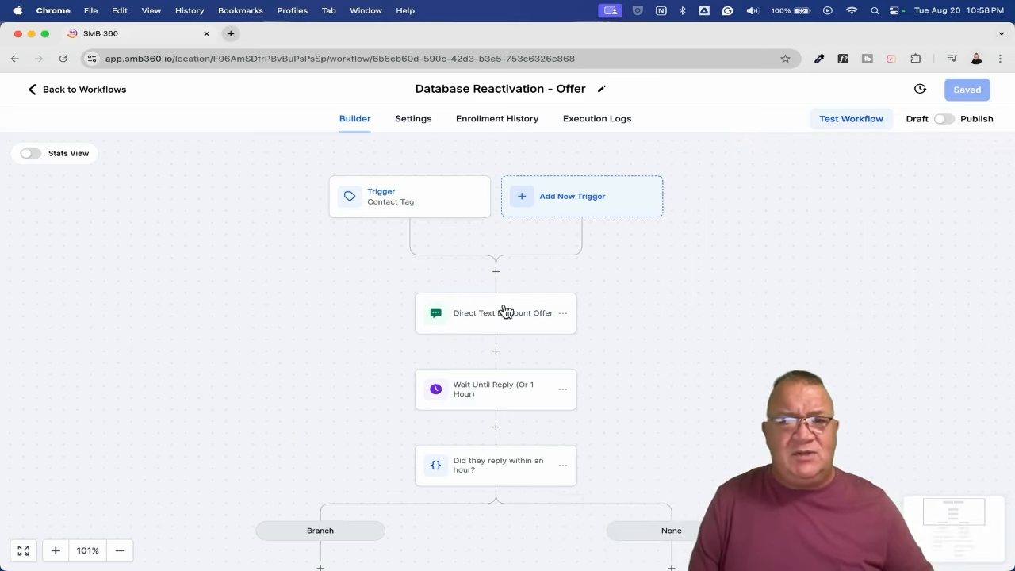
click(478, 394)
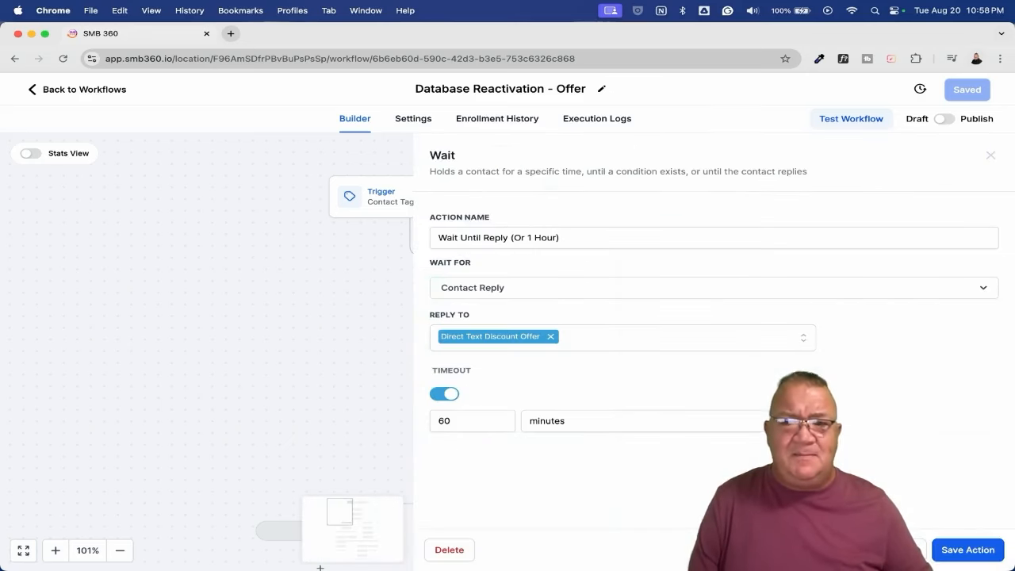
key(Escape)
Step: Follow the one-hour reply check to "Was reply positive?", view the text message on its None path, and close it unchanged
scroll(548, 424, down, 5)
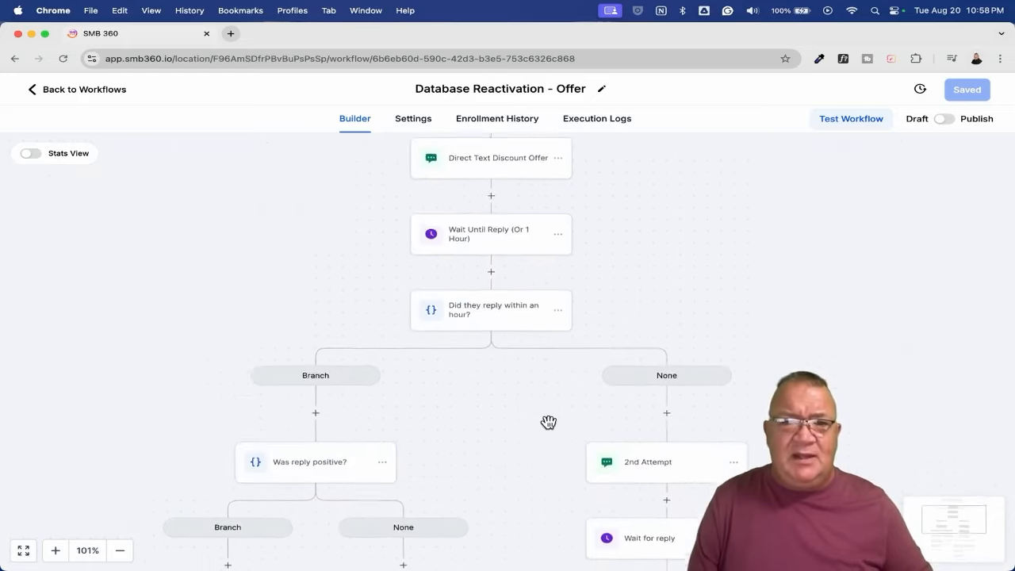
scroll(549, 422, down, 2)
scroll(415, 266, up, 5)
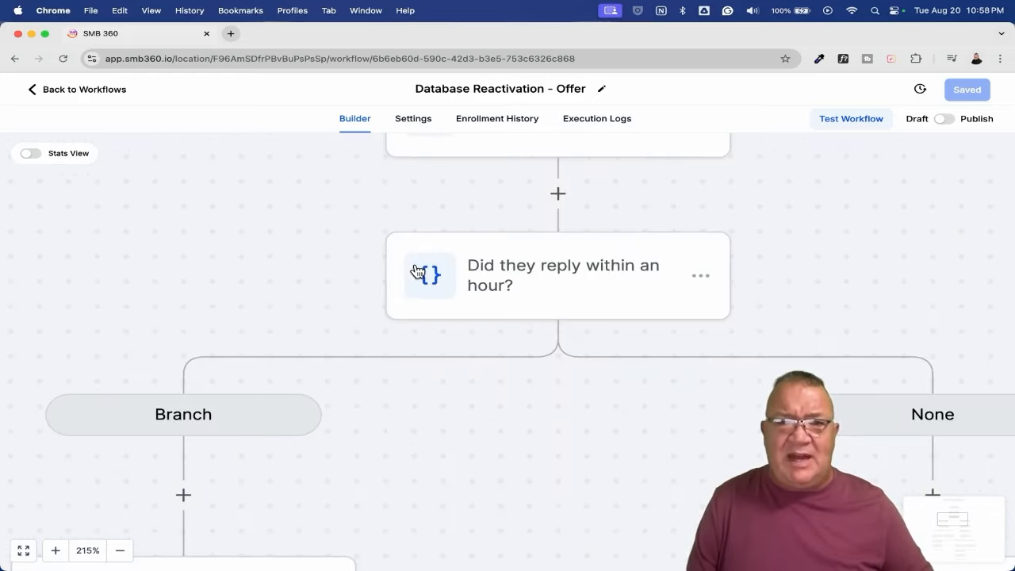
scroll(361, 367, down, 5)
scroll(361, 366, left, 2)
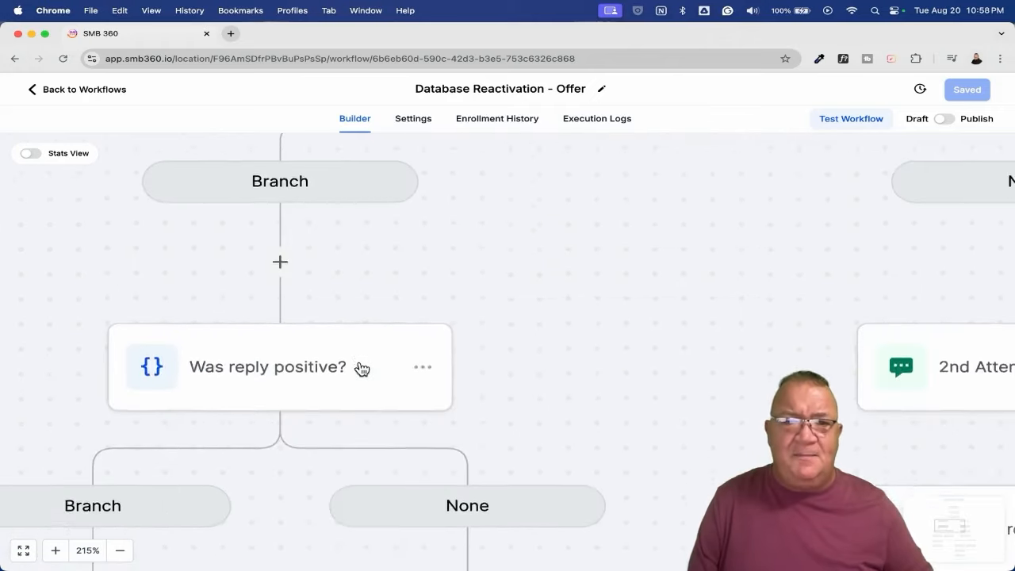
scroll(361, 369, left, 2)
scroll(361, 368, down, 1)
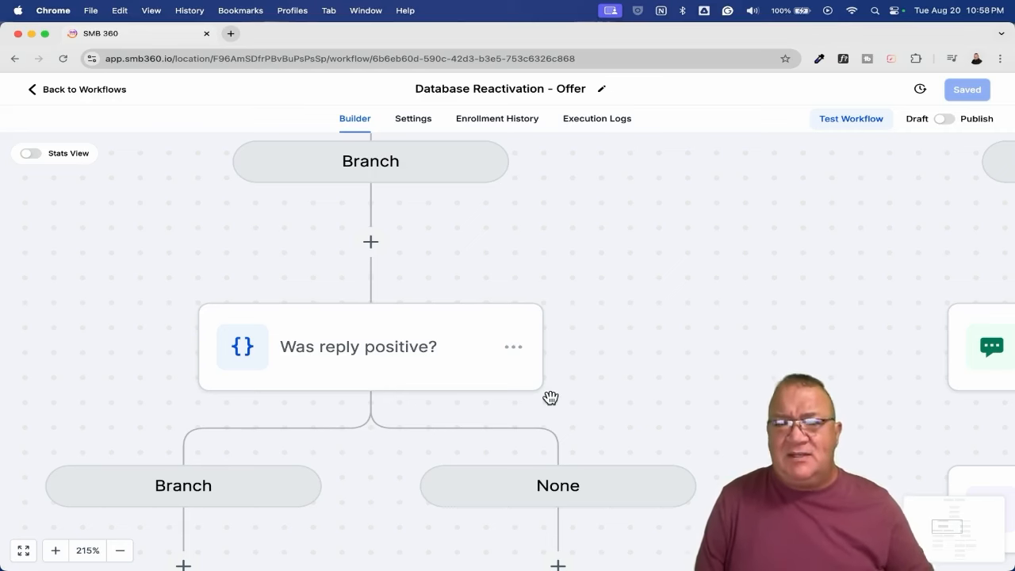
scroll(551, 398, down, 5)
scroll(527, 471, down, 1)
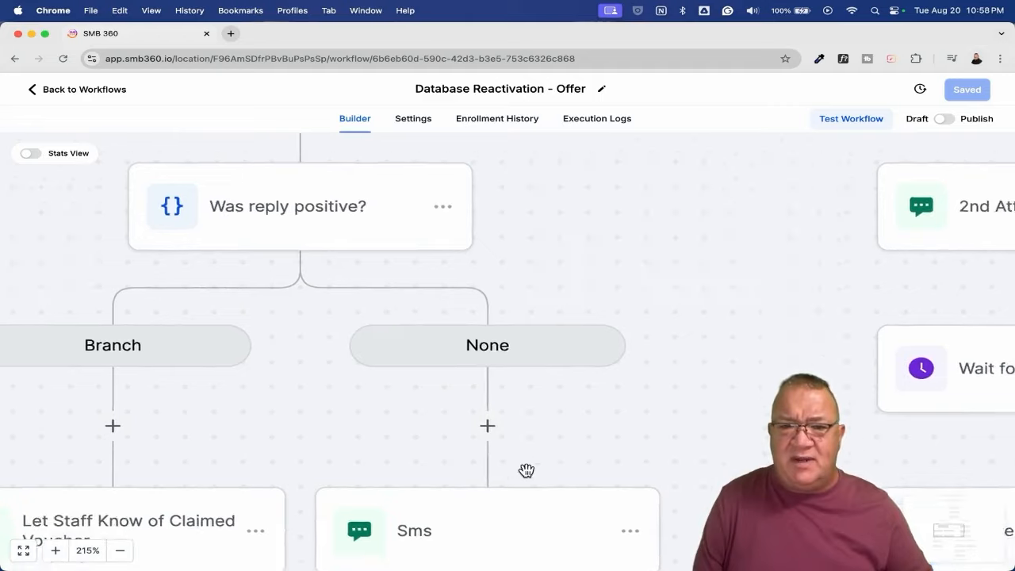
scroll(526, 472, down, 2)
click(444, 486)
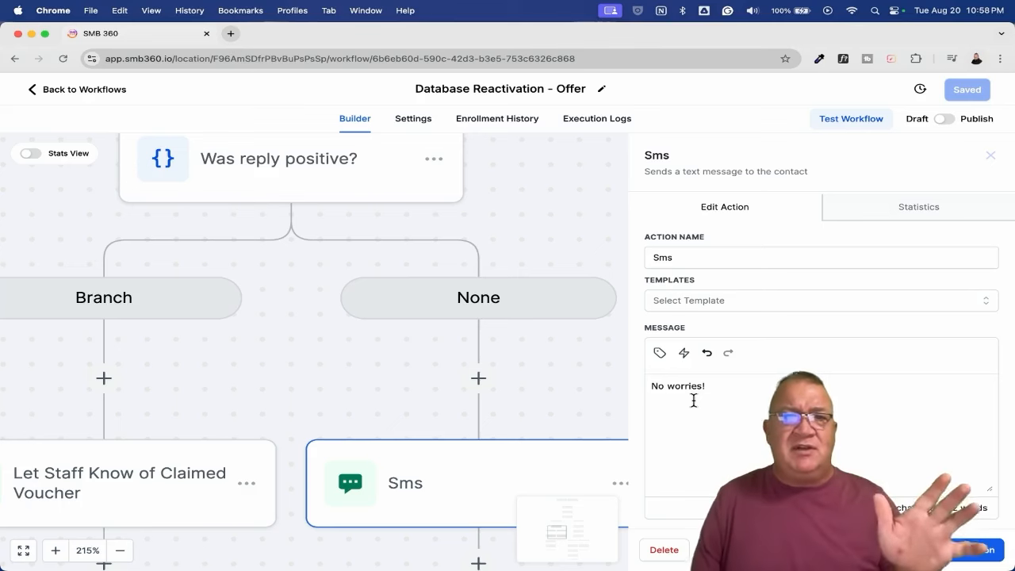
key(Escape)
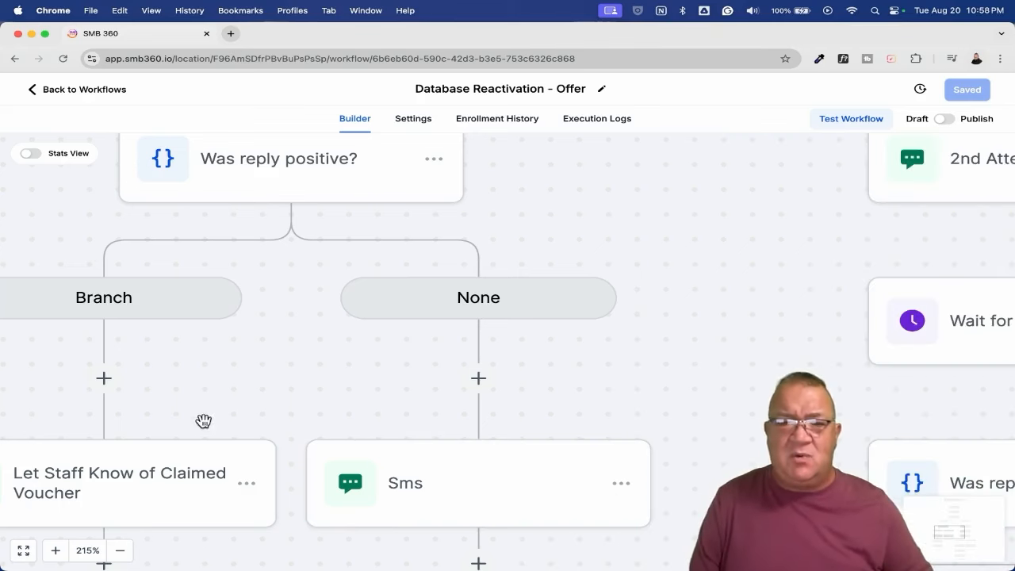
Step: Follow the positive-reply branch past the staff notification and 'Claimed DR' tag, and open the Positive Reply - Next Steps text message
scroll(220, 437, left, 5)
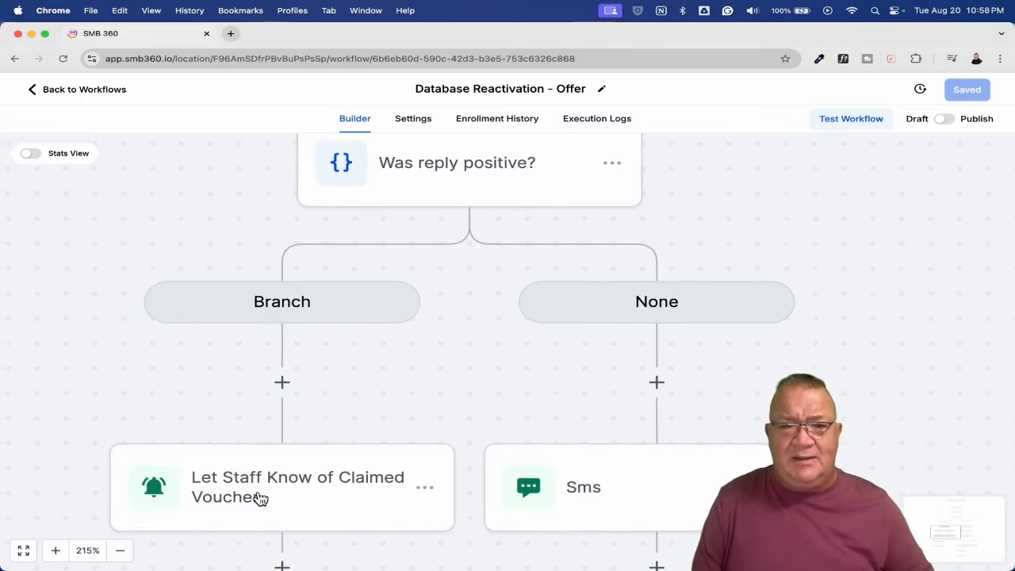
scroll(261, 498, down, 4)
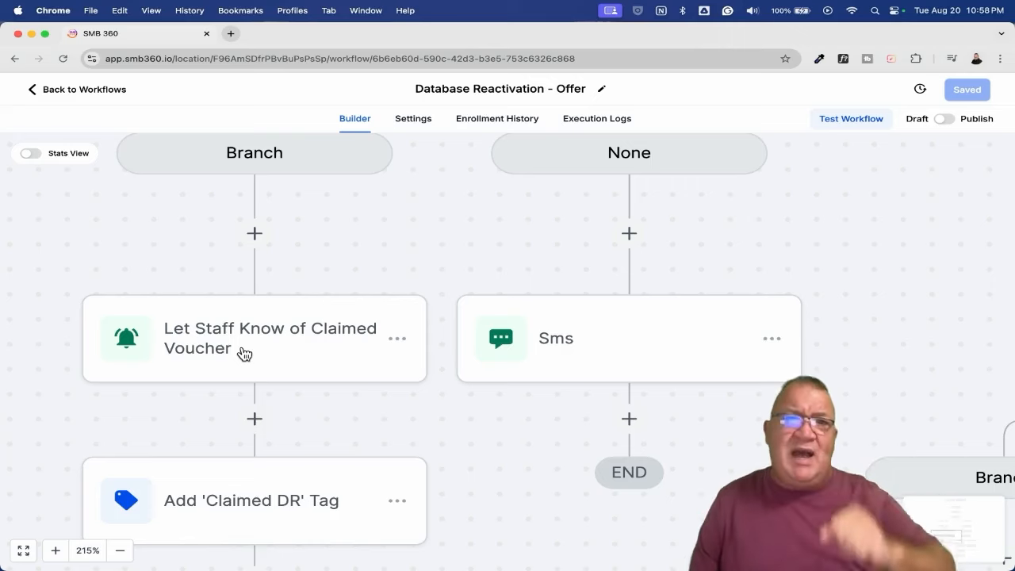
scroll(243, 354, down, 5)
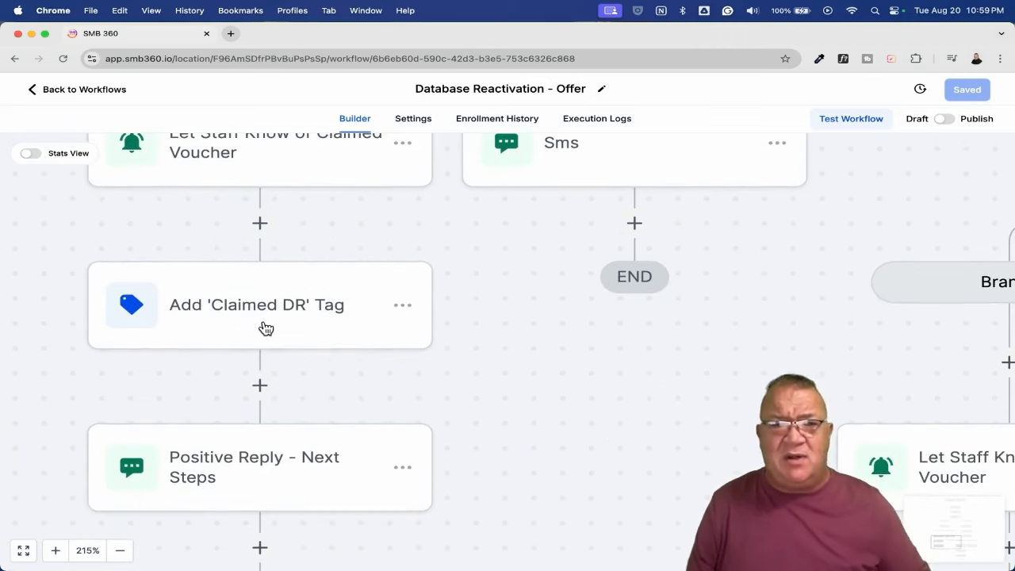
scroll(265, 328, down, 3)
click(236, 355)
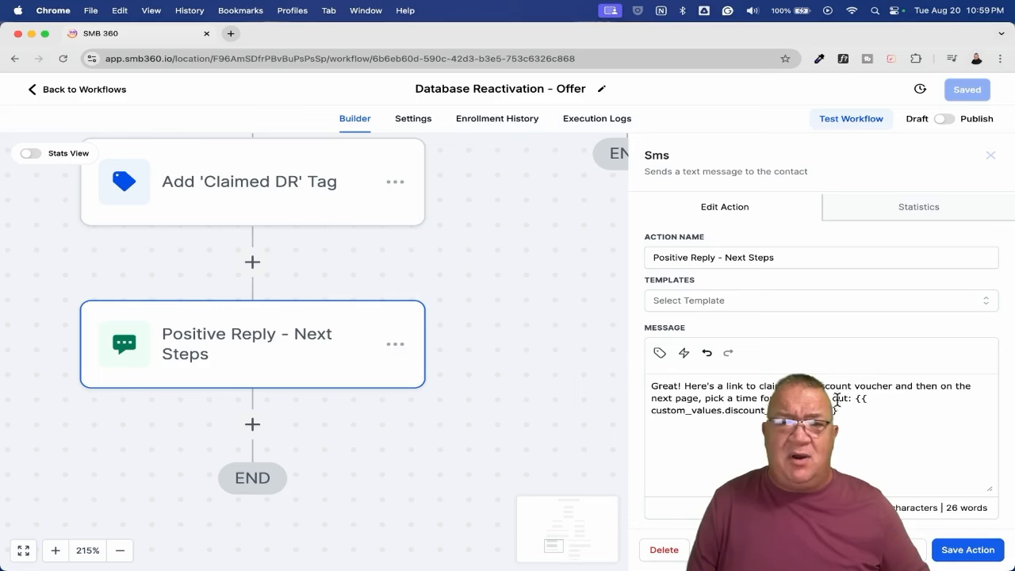
Step: Highlight the discount funnel link placeholder in the Positive Reply - Next Steps message, and close the action without changes
scroll(836, 401, down, 4)
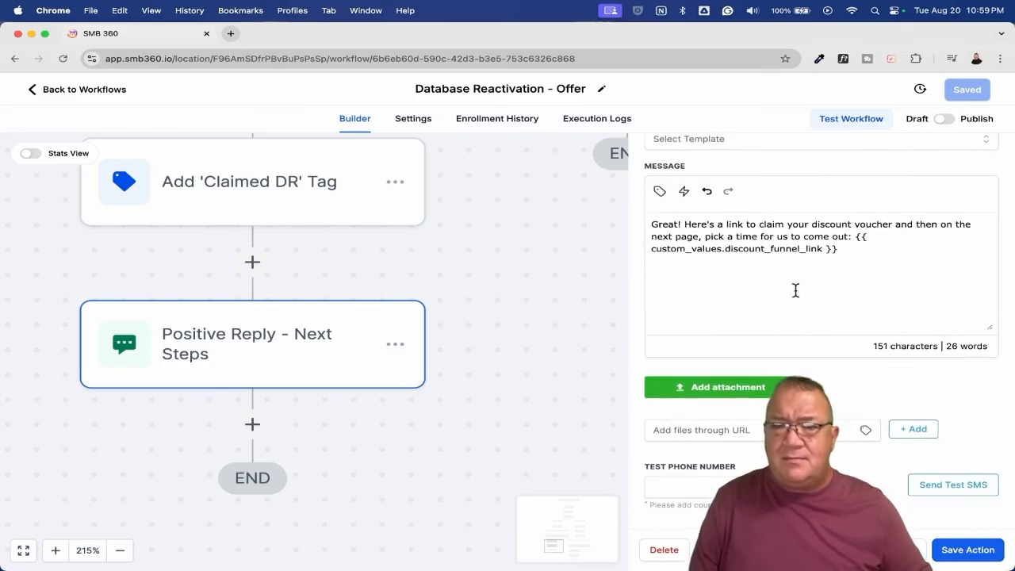
scroll(793, 289, right, 2)
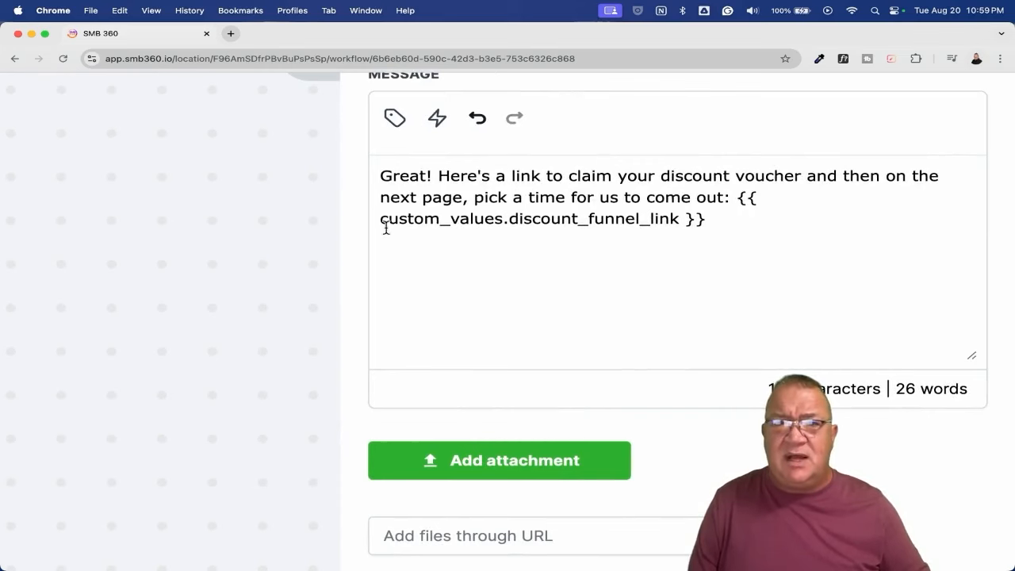
drag(716, 224, 373, 224)
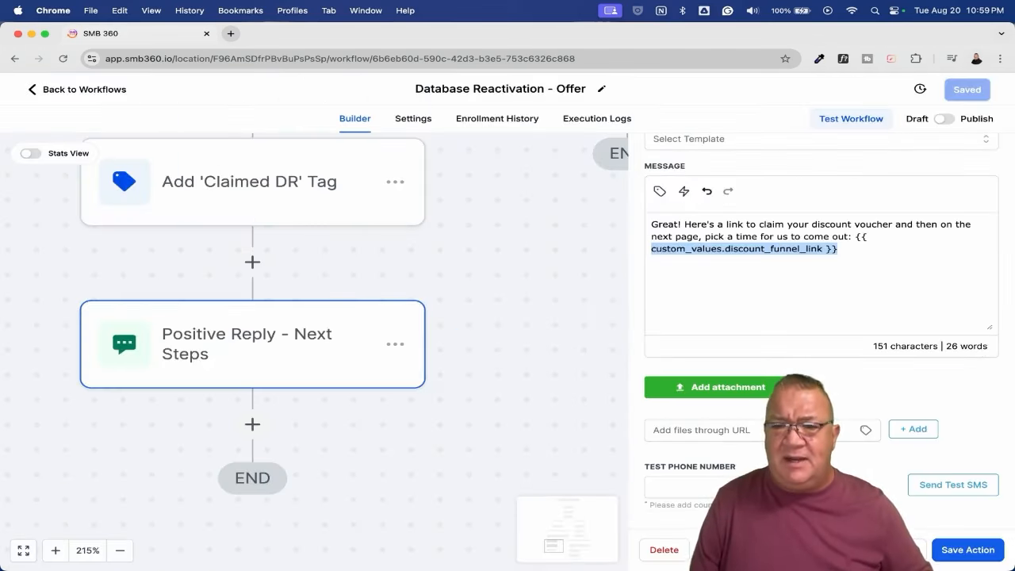
click(602, 366)
scroll(603, 367, down, 5)
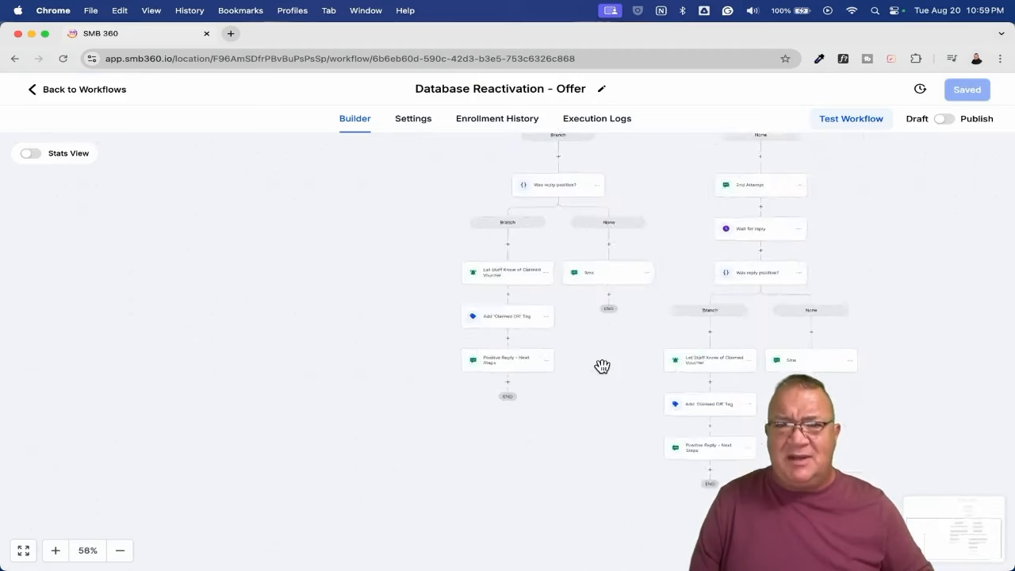
Step: Return to the workflow list, open the New Discount Offer Lead workflow, and look through its actions down to the end
click(72, 89)
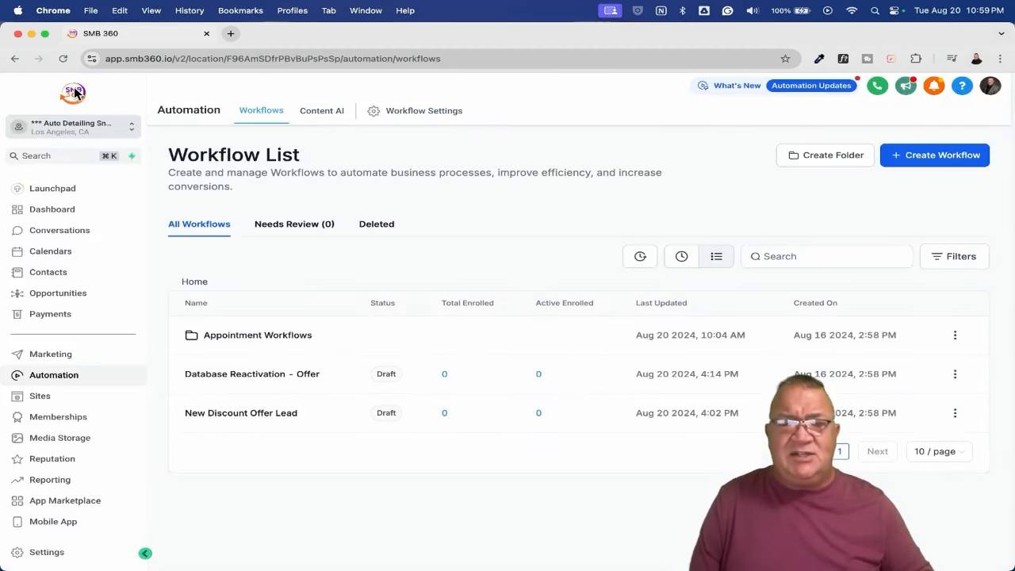
click(231, 413)
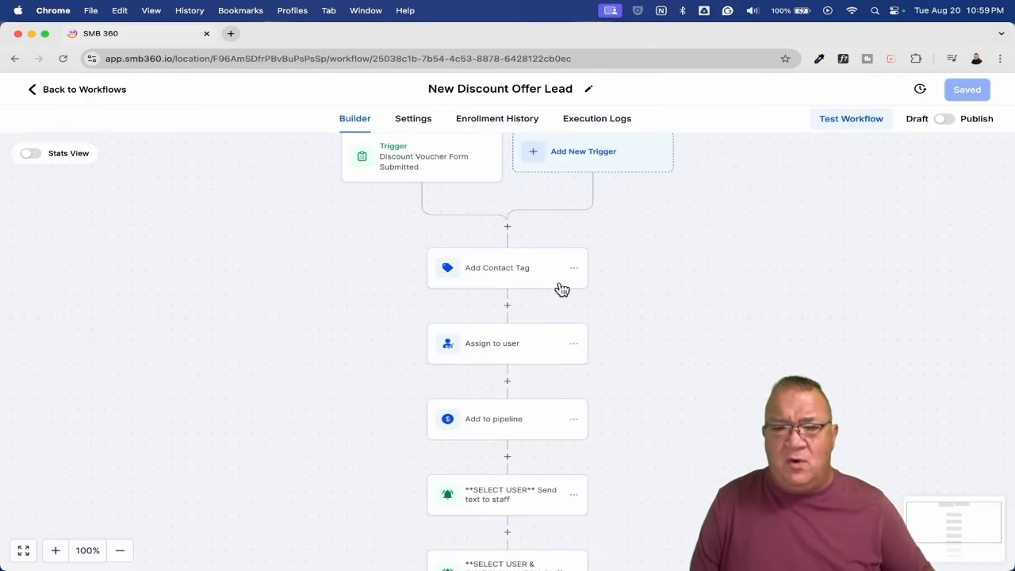
scroll(558, 288, down, 2)
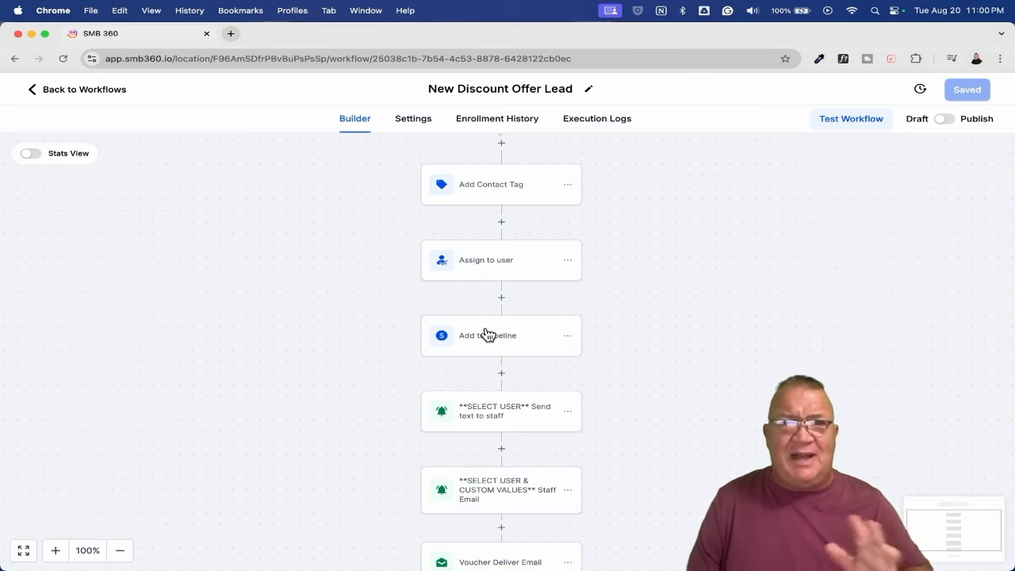
scroll(485, 333, down, 3)
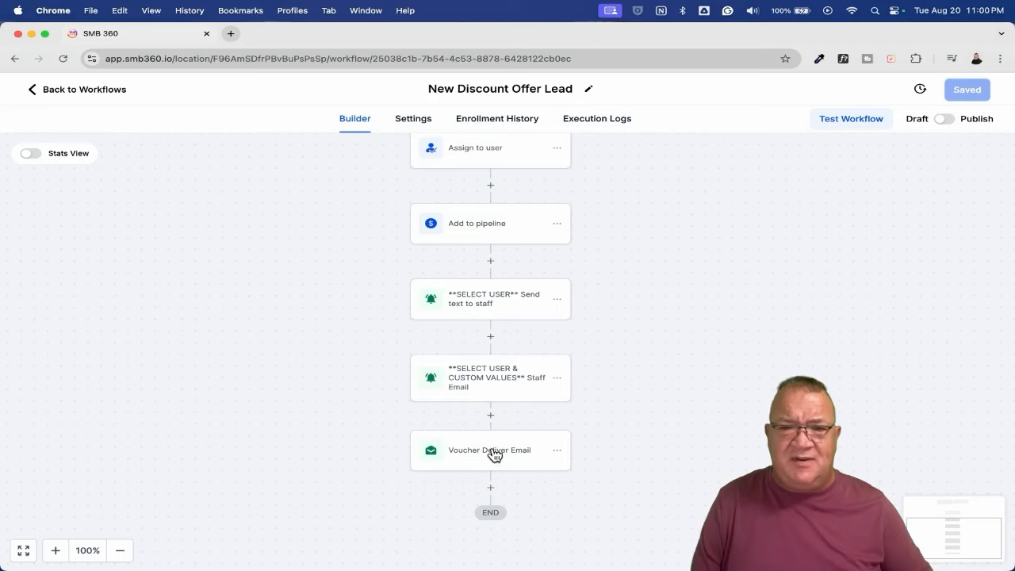
Step: View the Voucher Deliver Email action's message and close it without changes
click(495, 452)
scroll(770, 367, down, 5)
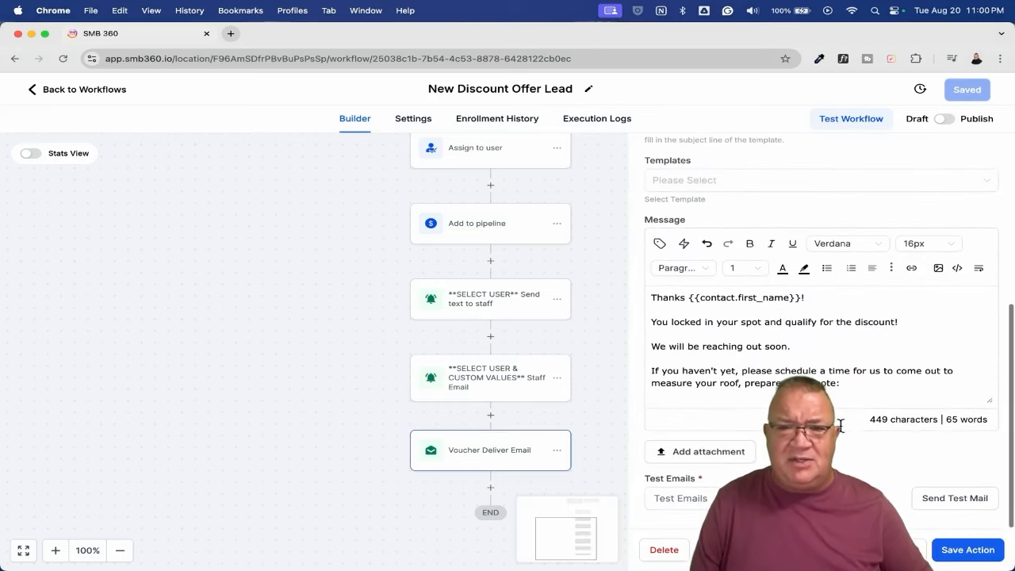
click(705, 452)
click(923, 409)
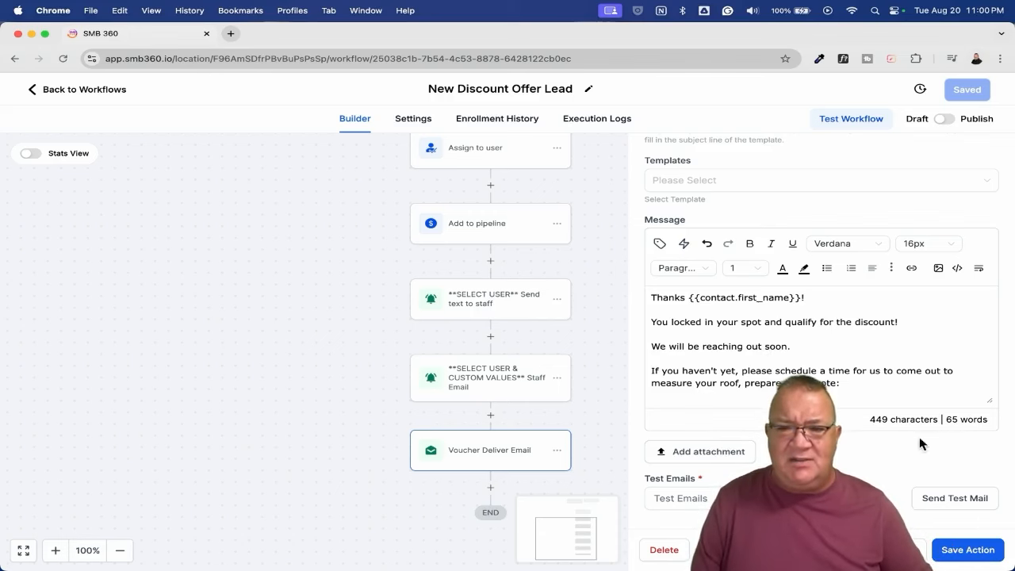
key(Escape)
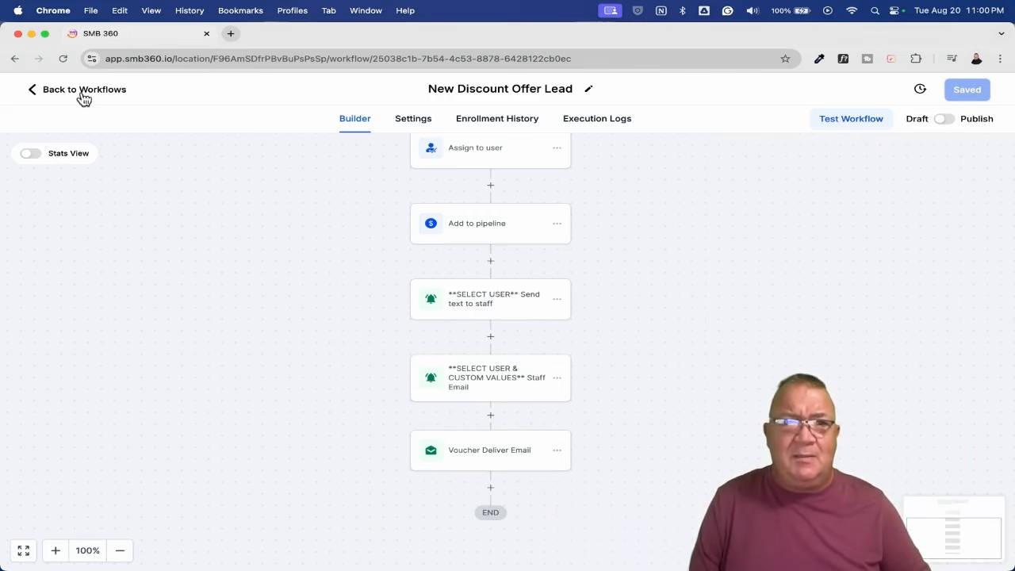
Step: Reopen the Database Reactivation - Offer workflow, switch it to Publish, and return to the workflow list discarding the unsaved change
click(84, 91)
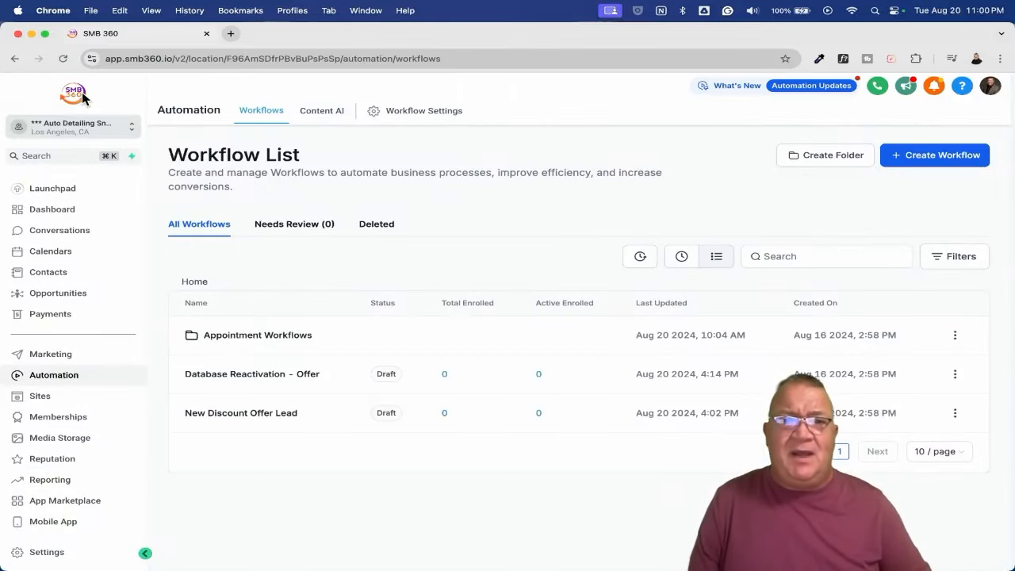
click(255, 375)
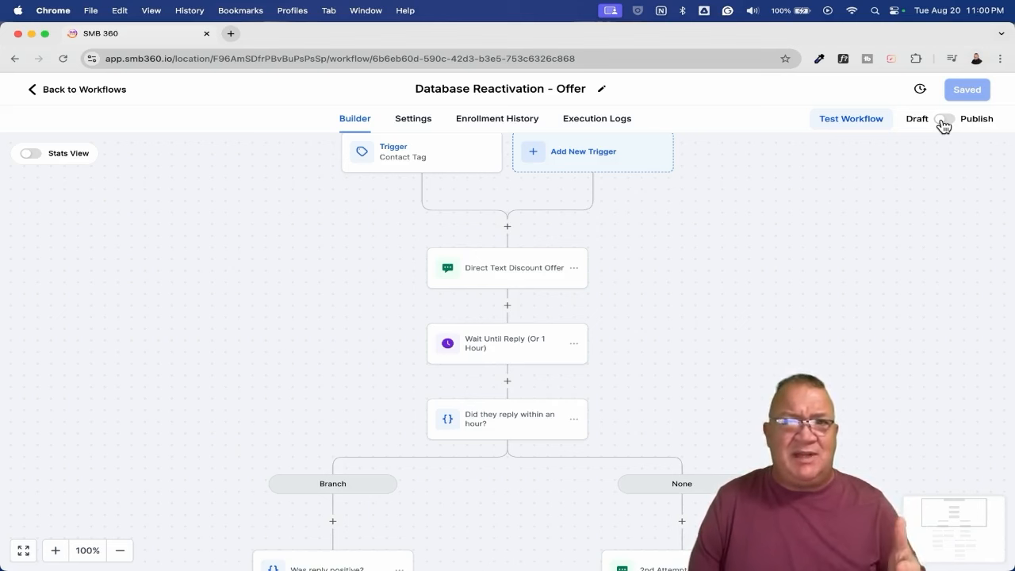
click(943, 121)
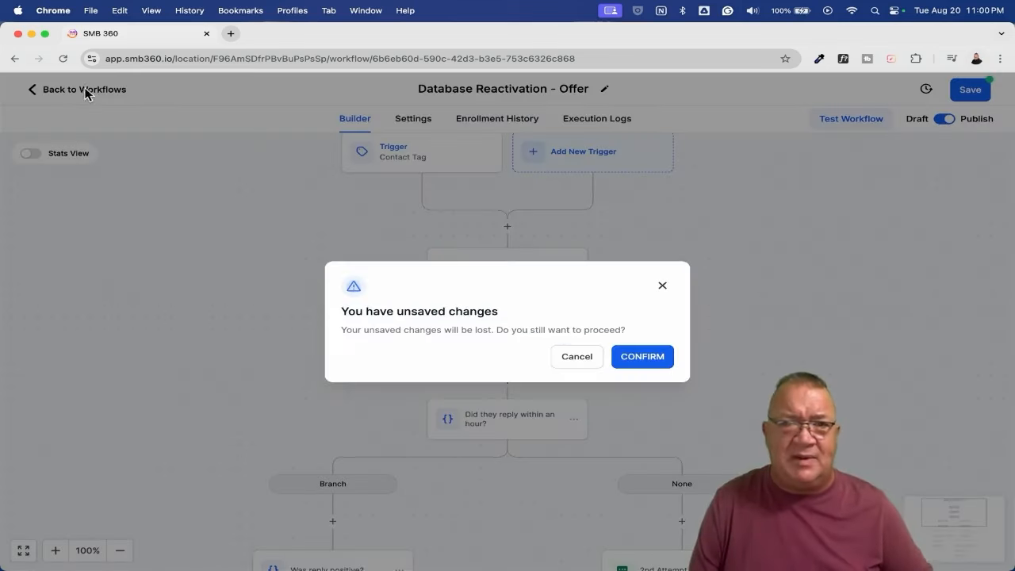
click(85, 90)
click(643, 357)
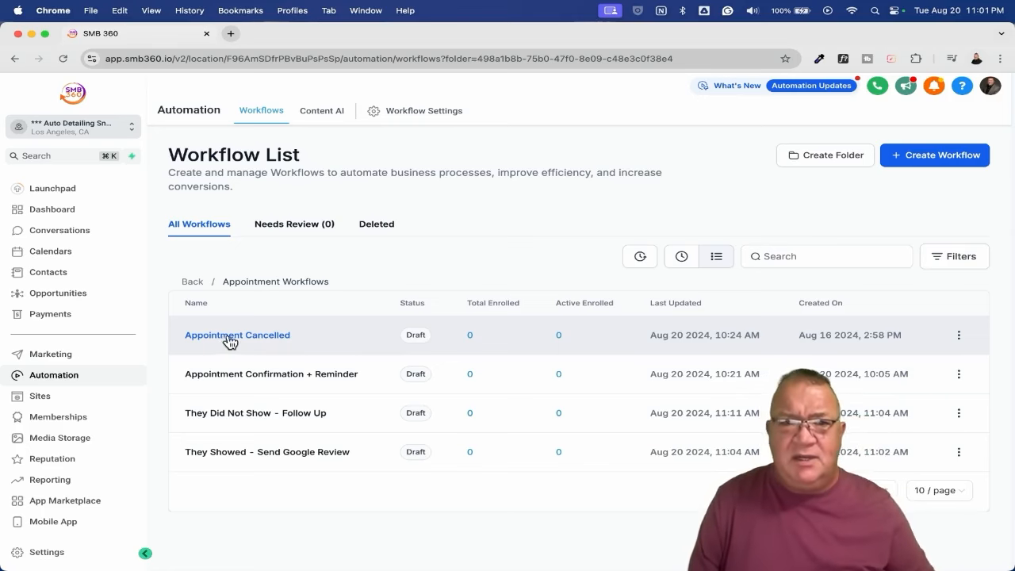
Step: Open the Appointment Confirmation + Reminder workflow in the Appointment Workflows folder, view its Appointment trigger, and close the trigger settings
click(249, 375)
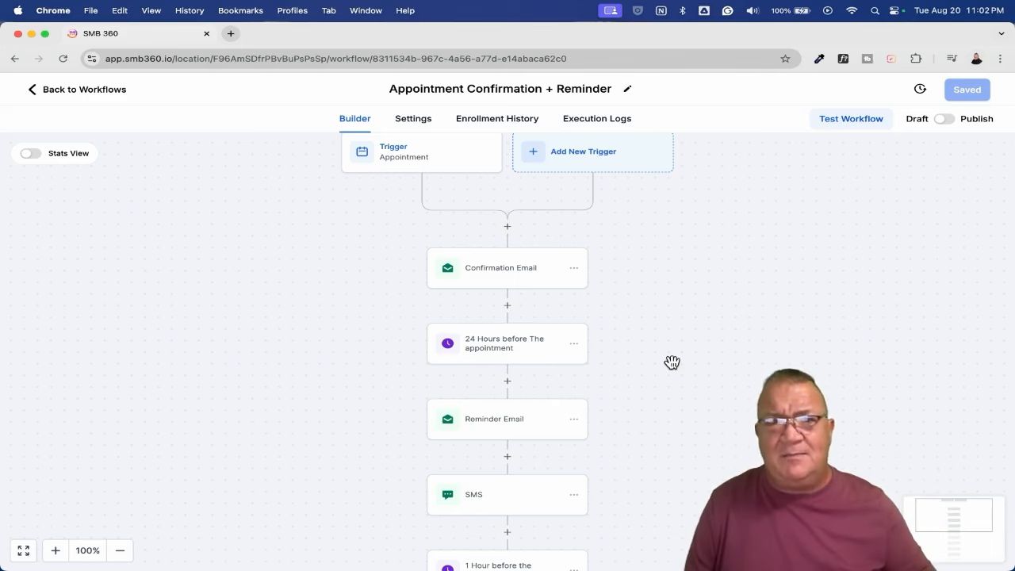
click(399, 163)
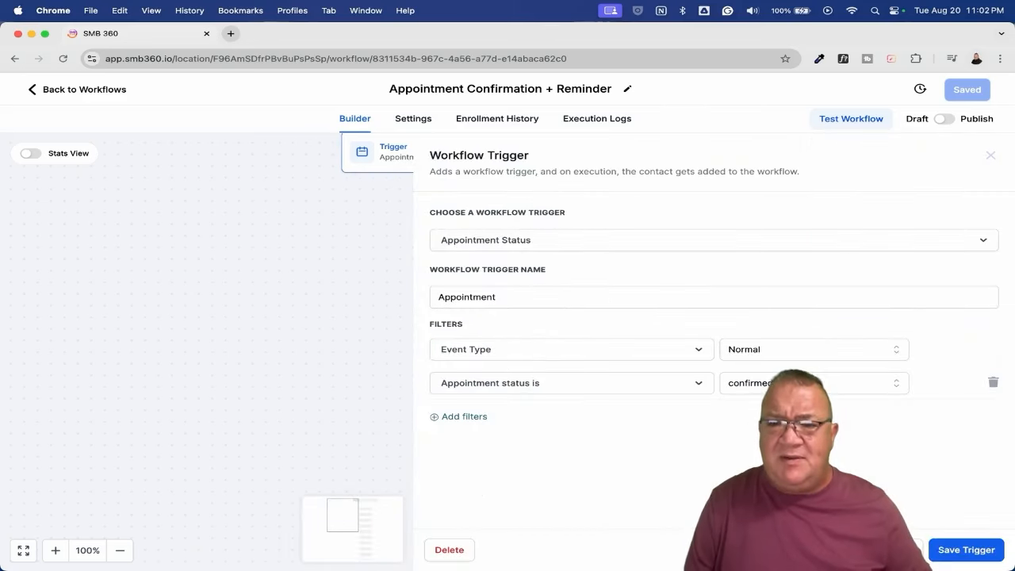
key(Escape)
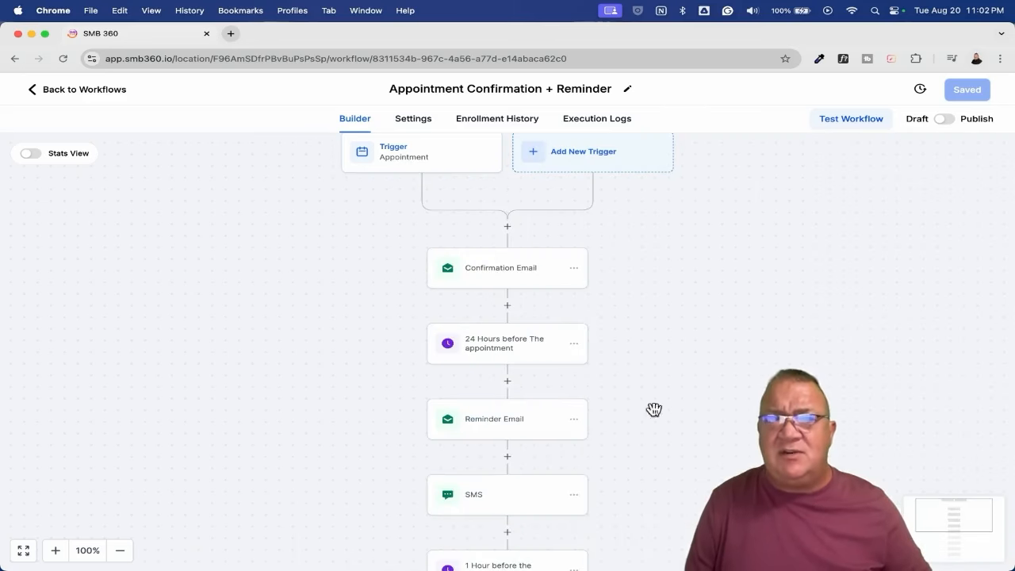
Step: Read through the Confirmation Email message, including its calendar, cancel and reschedule links, and close it unchanged
click(485, 267)
scroll(798, 353, down, 5)
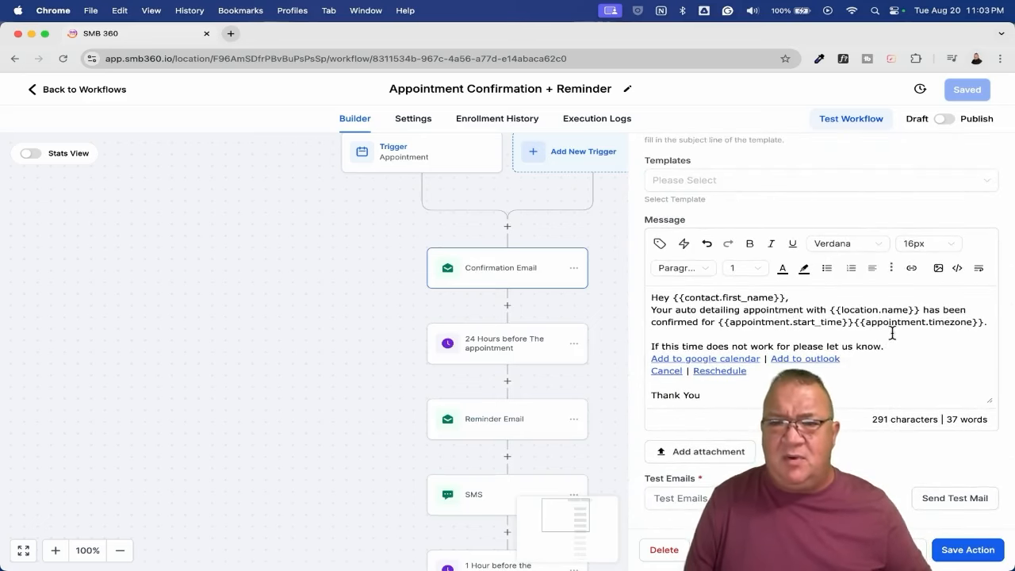
scroll(892, 333, up, 5)
scroll(891, 333, right, 2)
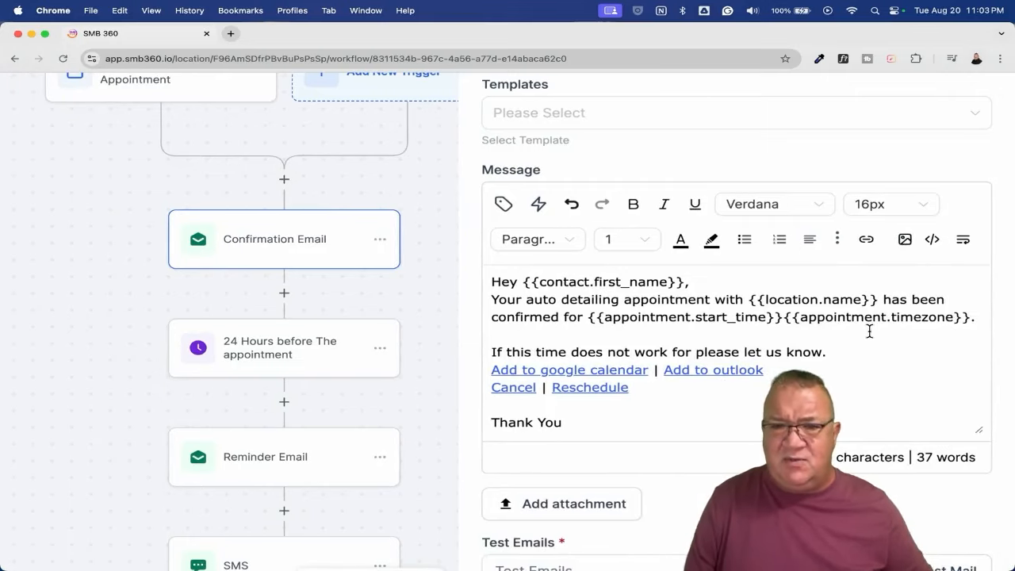
scroll(641, 405, down, 1)
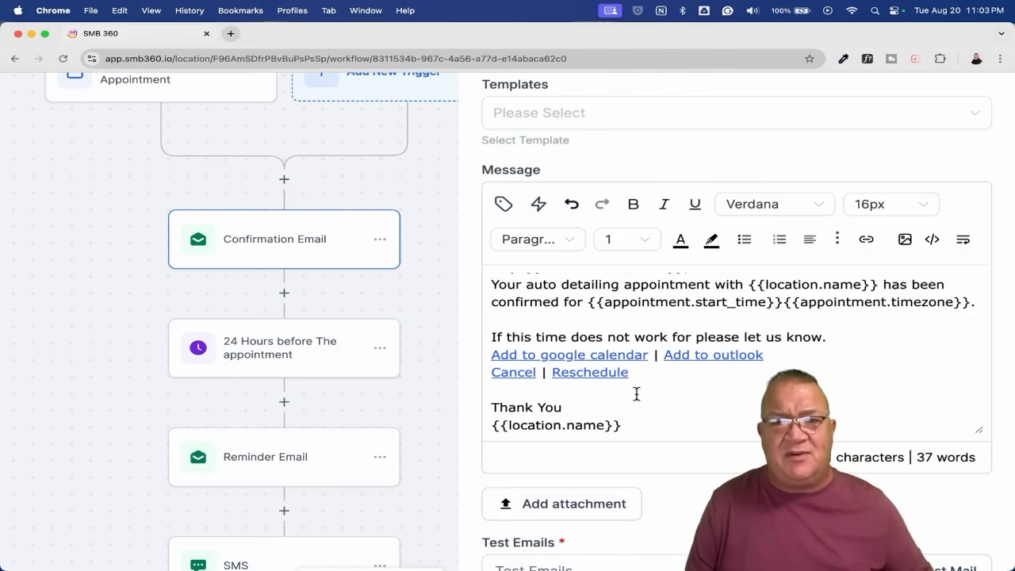
click(318, 299)
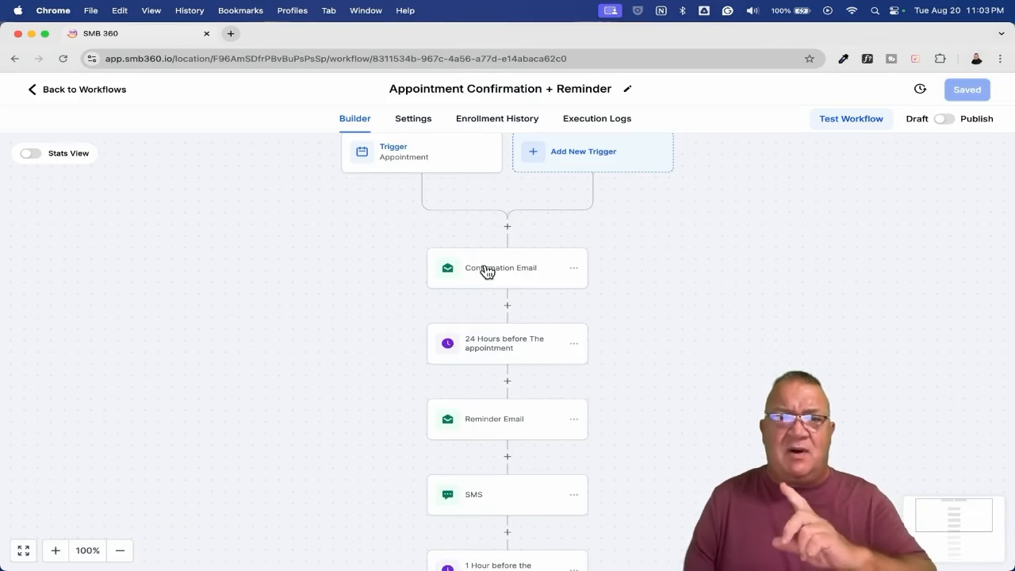
Step: View the 24 Hours before The appointment wait settings and the Reminder Email message, closing each without changes
scroll(486, 272, down, 3)
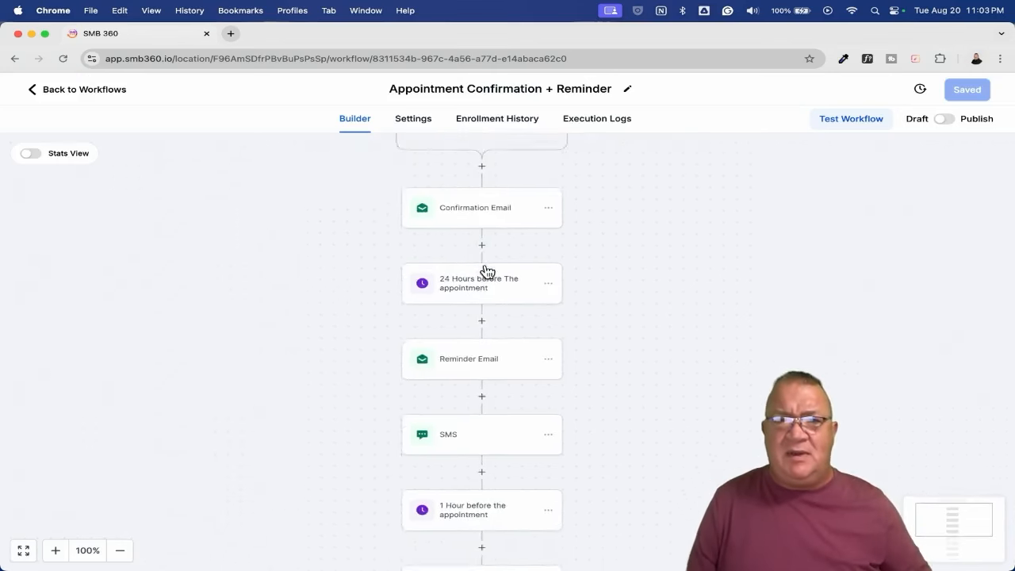
click(475, 241)
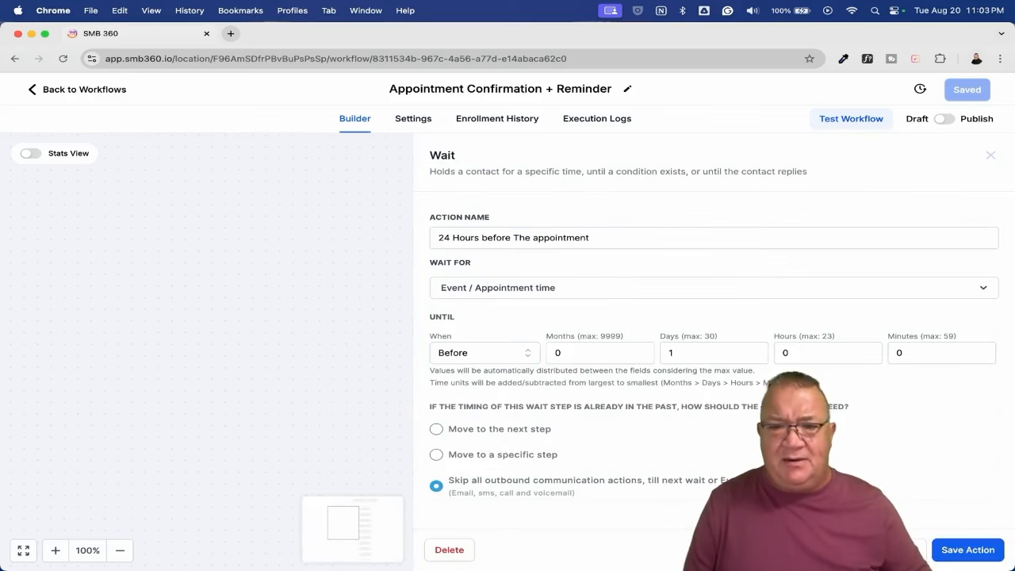
key(Escape)
click(484, 326)
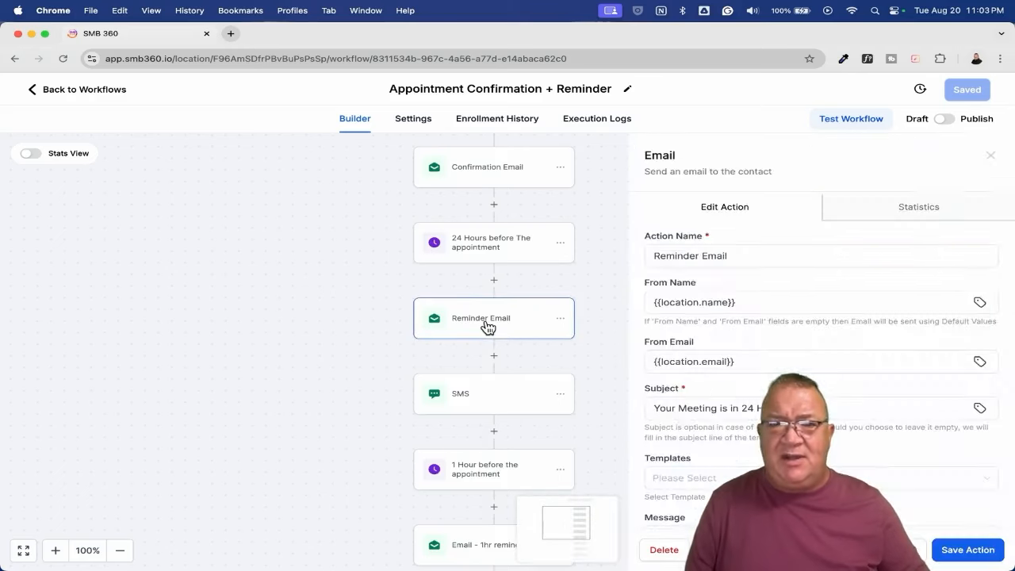
scroll(827, 352, down, 2)
scroll(828, 352, down, 3)
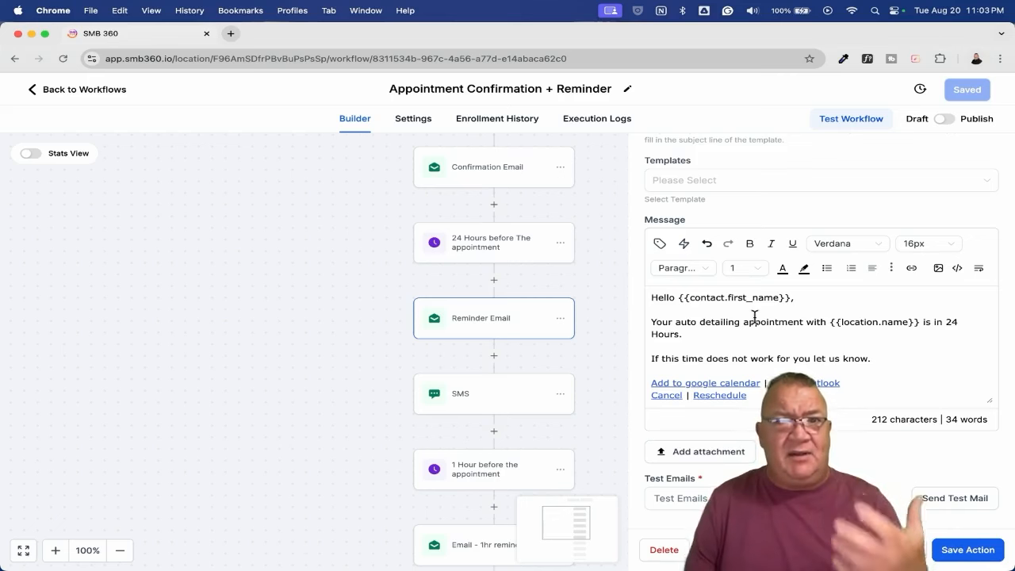
click(587, 423)
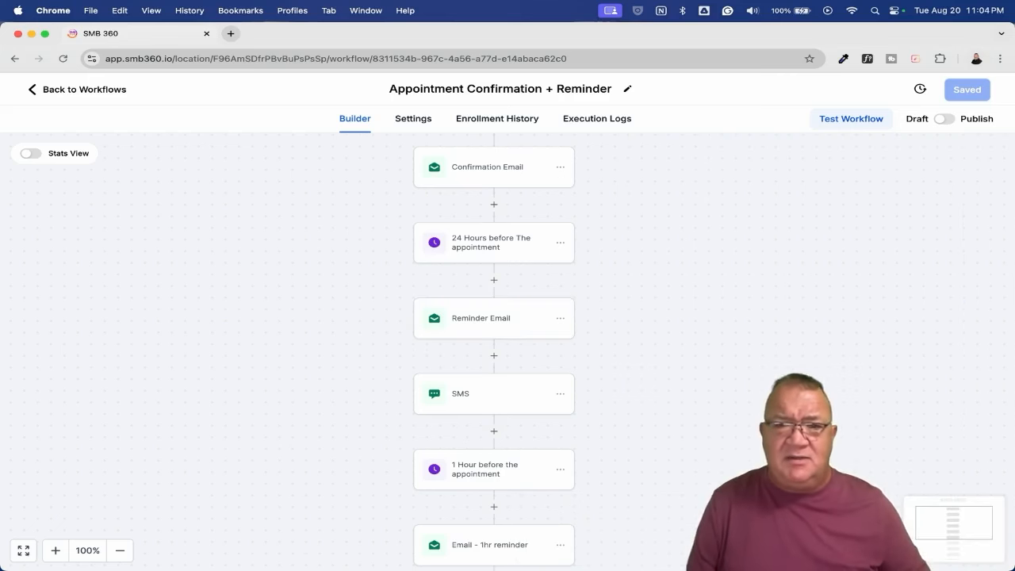
Step: View the SMS reminder message and the 1 Hour before the appointment wait settings, closing each without changes
click(472, 397)
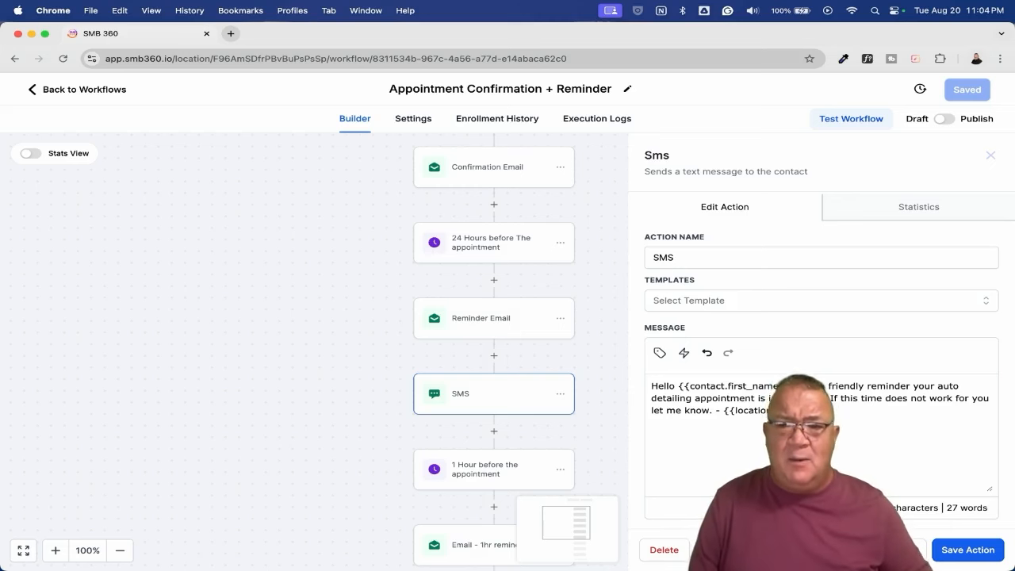
click(899, 550)
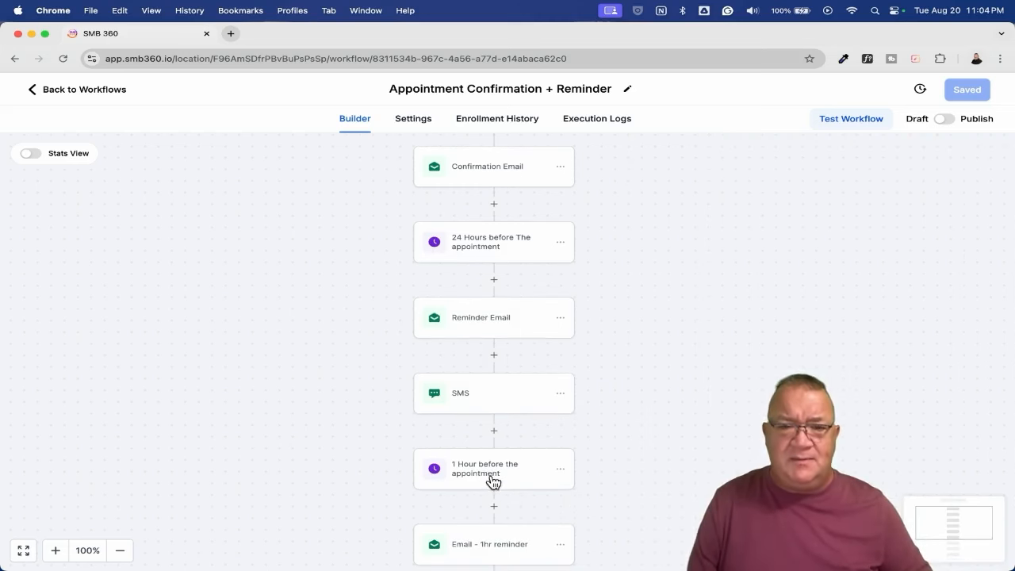
click(493, 480)
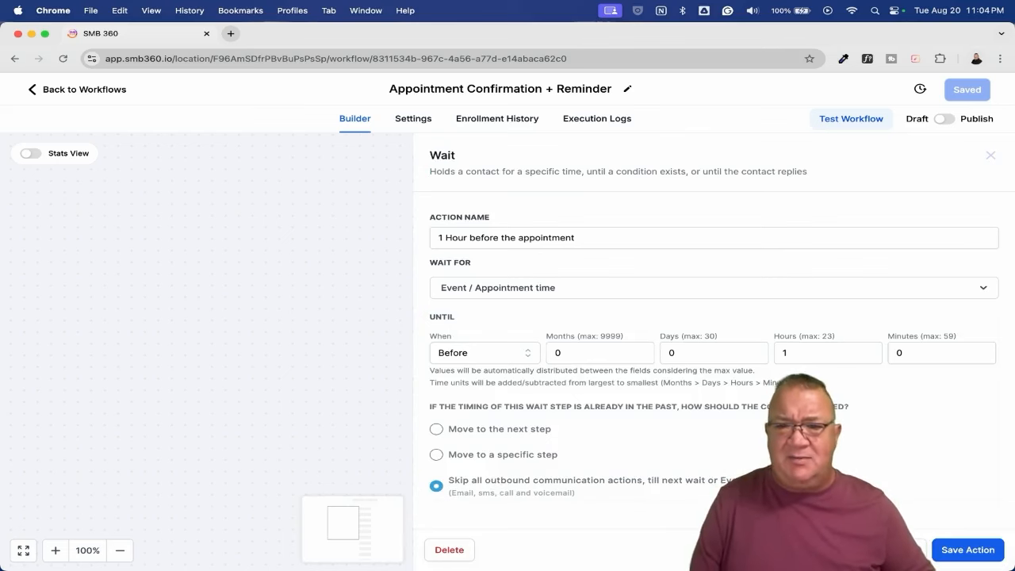
click(912, 550)
Step: Follow the workflow past the one-hour reminders to Internal Notification, and view its message with the They Showed and They didn't show trigger links
scroll(521, 265, down, 5)
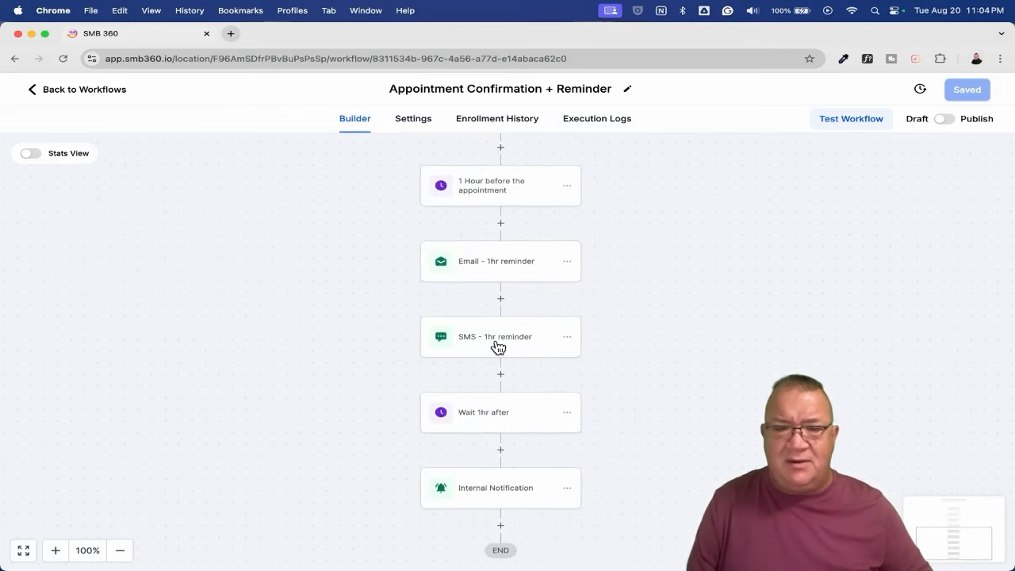
scroll(501, 410, down, 2)
scroll(500, 411, right, 1)
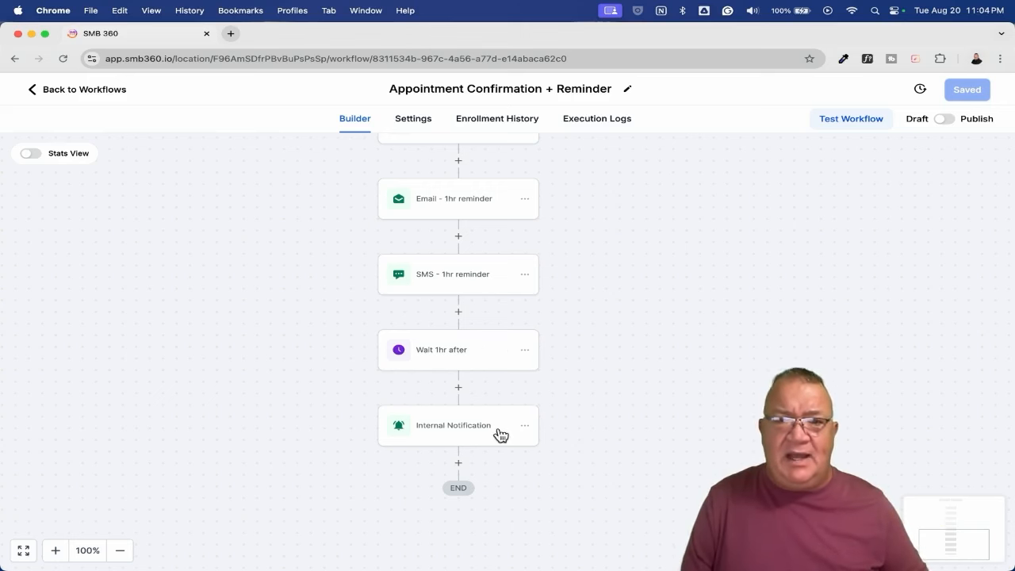
click(446, 430)
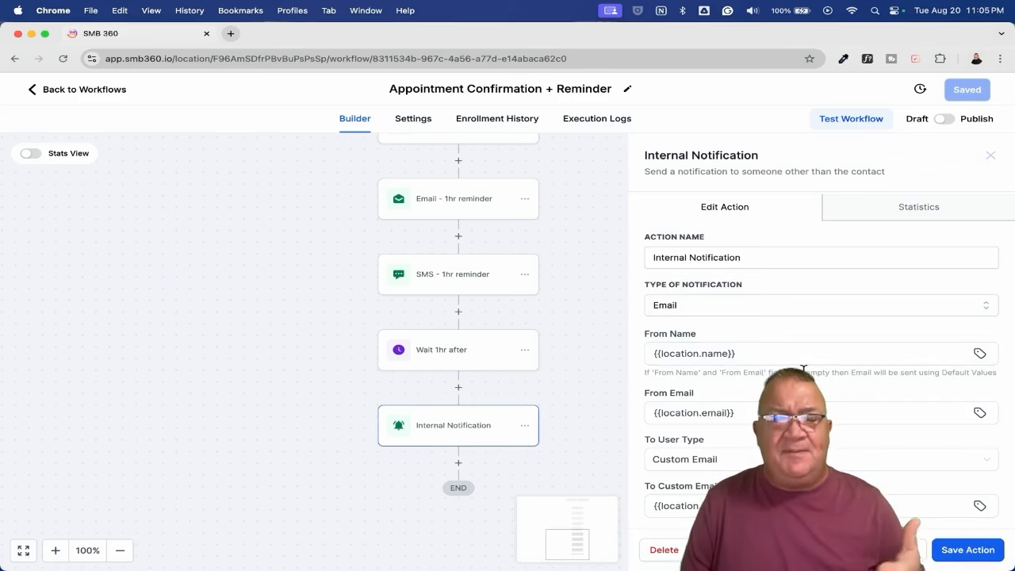
scroll(803, 369, down, 10)
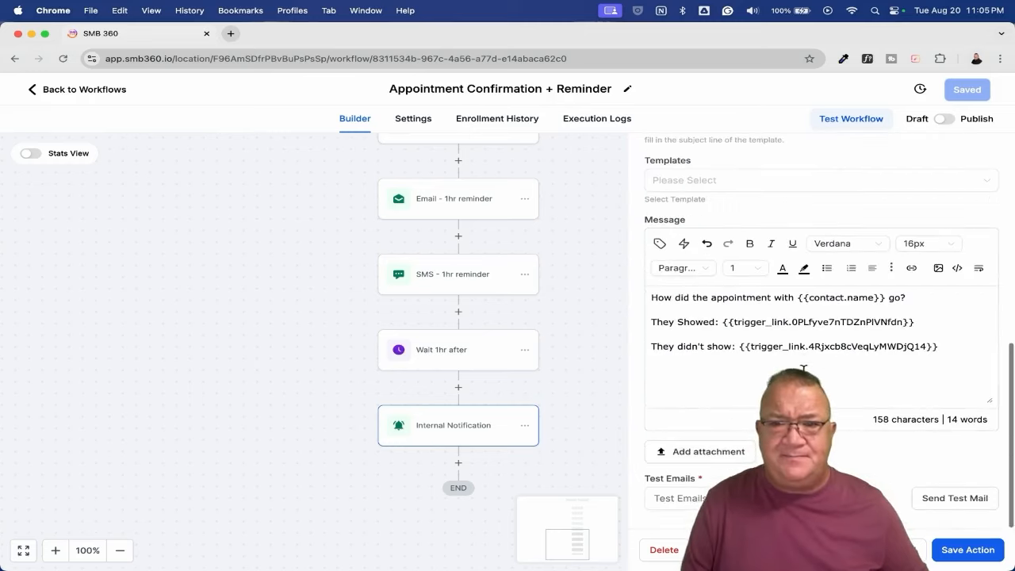
ctrl+scroll(722, 337, up, 5)
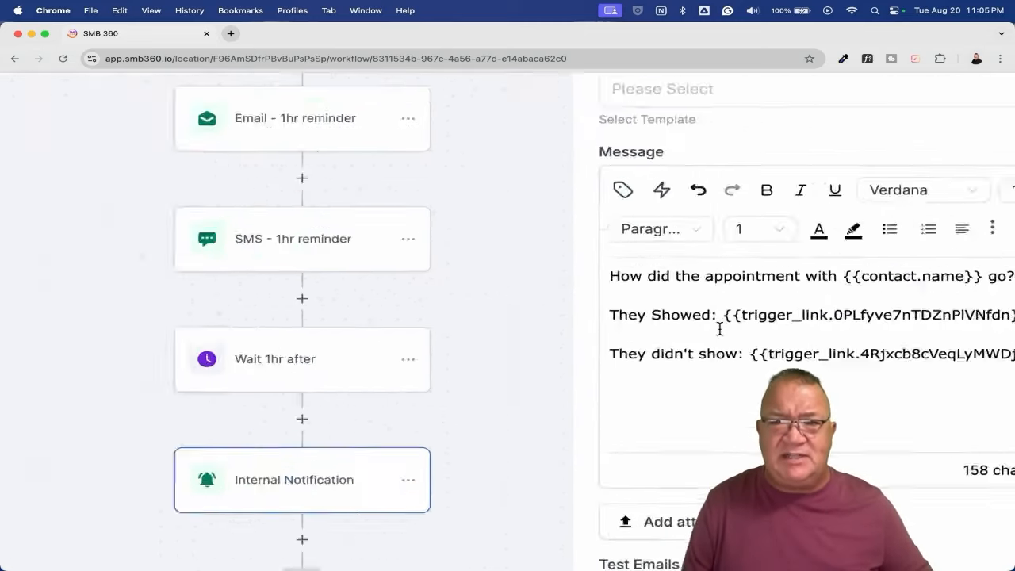
Step: Highlight the trigger links after They Showed and They didn't show in the Internal Notification message, without editing them
scroll(720, 328, right, 5)
scroll(720, 328, down, 3)
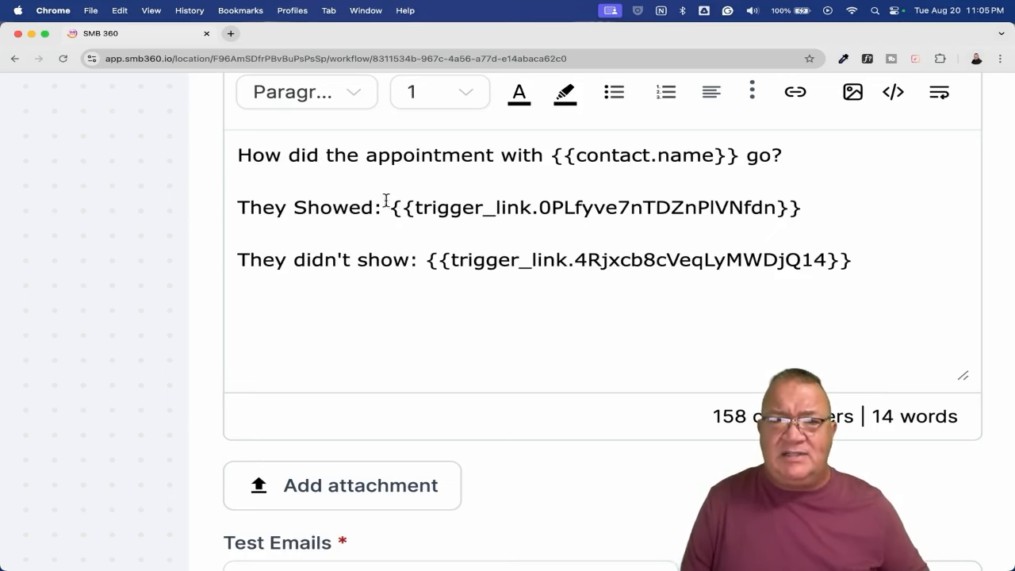
drag(390, 206, 883, 204)
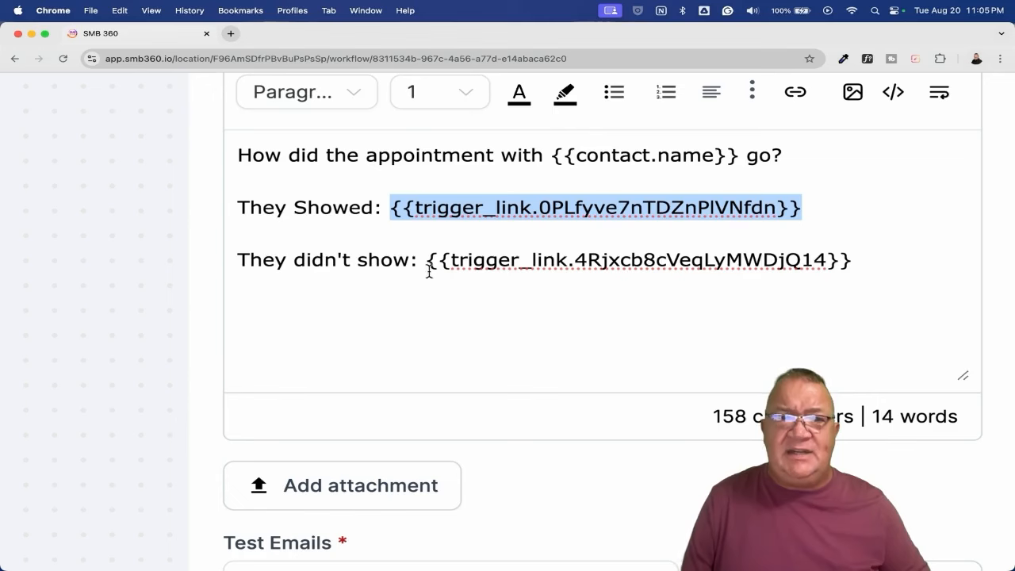
drag(429, 266, 865, 270)
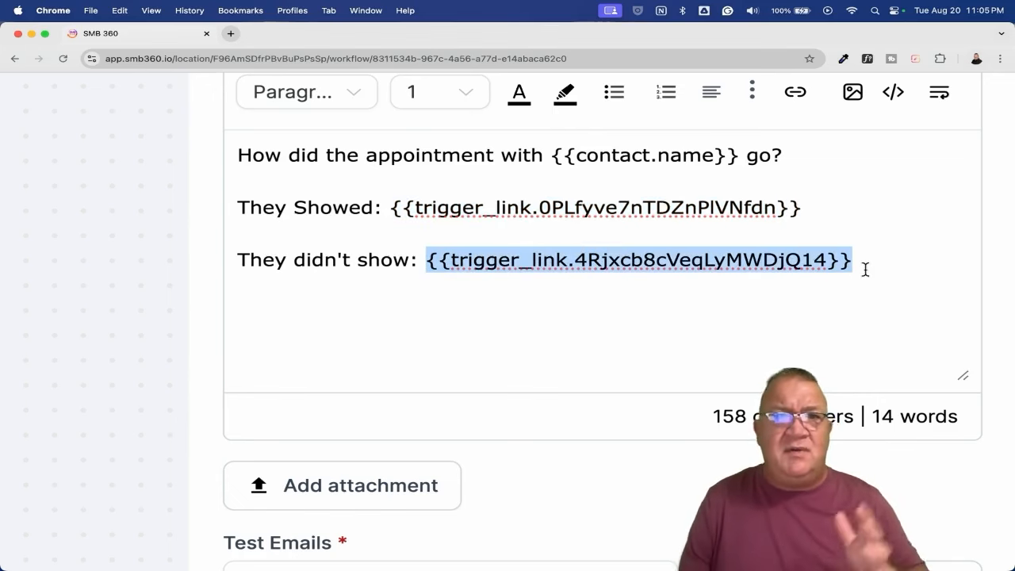
key(super+0)
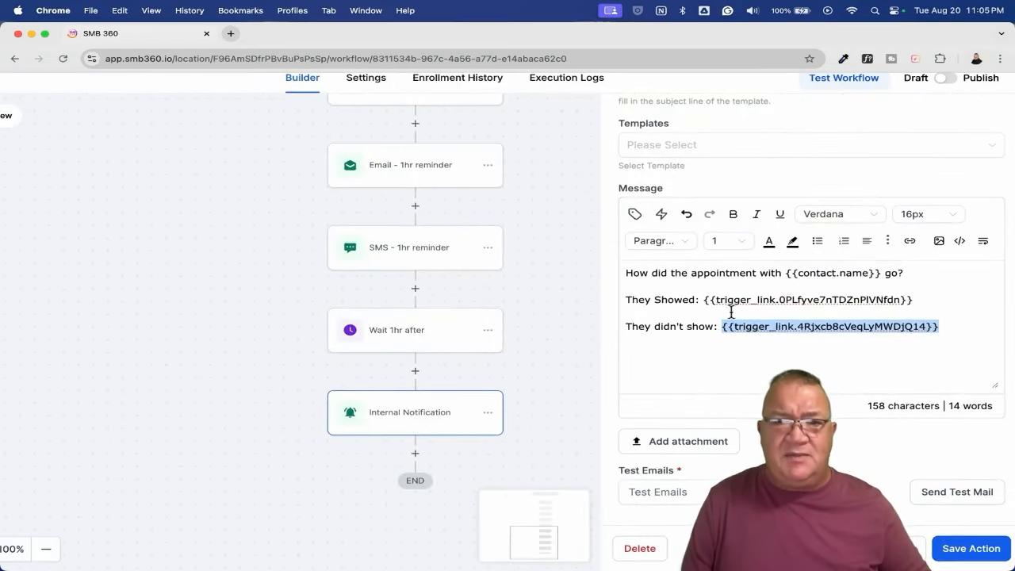
Step: Review the Internal Notification's sender fields and its user type and notification type options, and close it unchanged
scroll(731, 311, up, 3)
scroll(678, 153, up, 4)
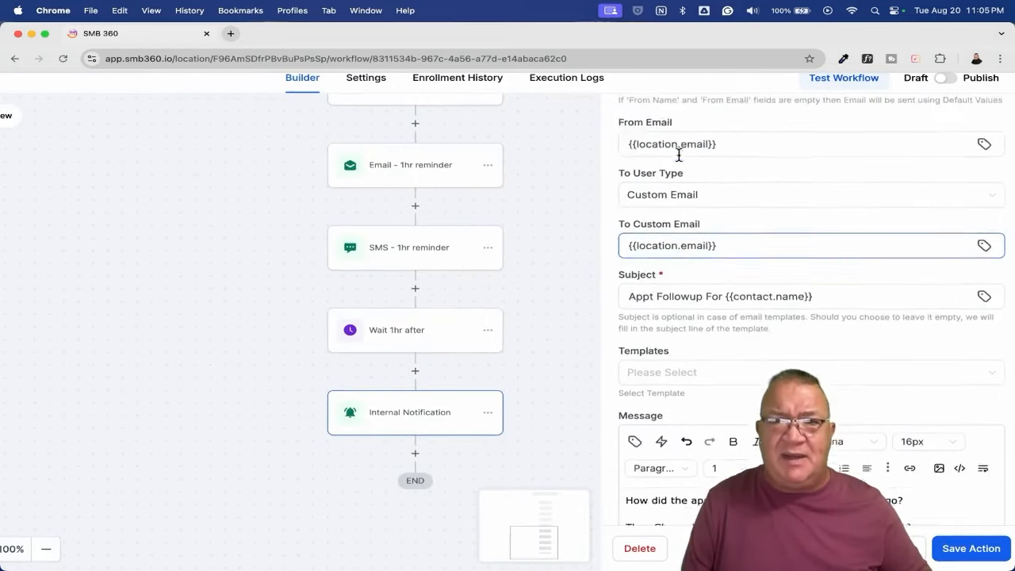
scroll(719, 195, up, 3)
scroll(719, 195, down, 3)
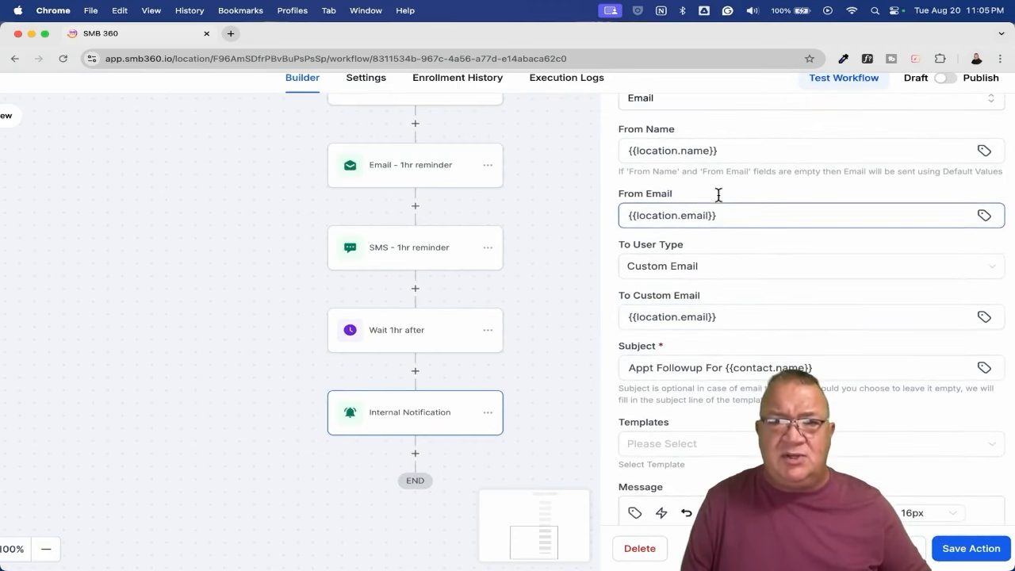
click(711, 267)
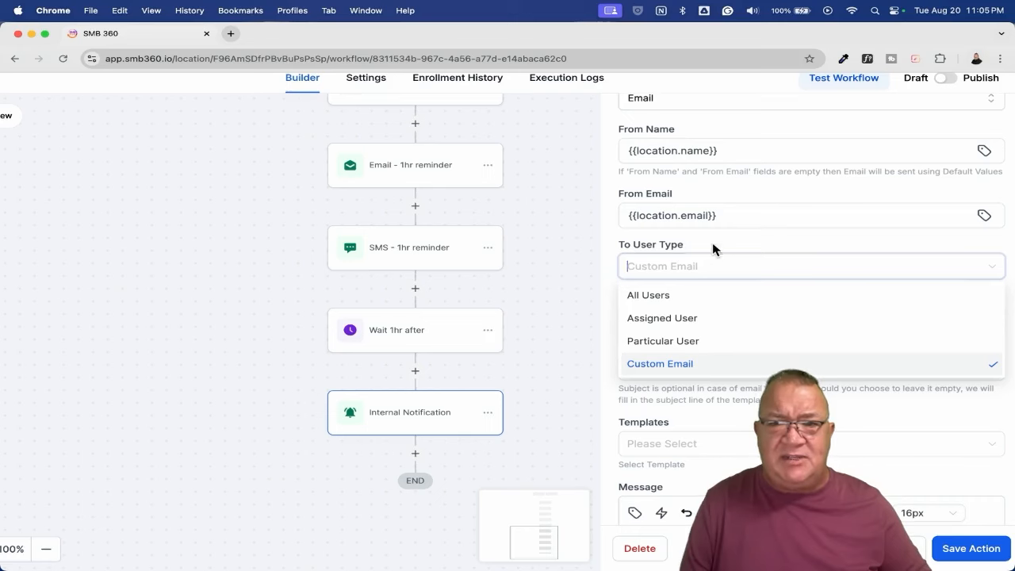
scroll(712, 250, up, 4)
click(691, 247)
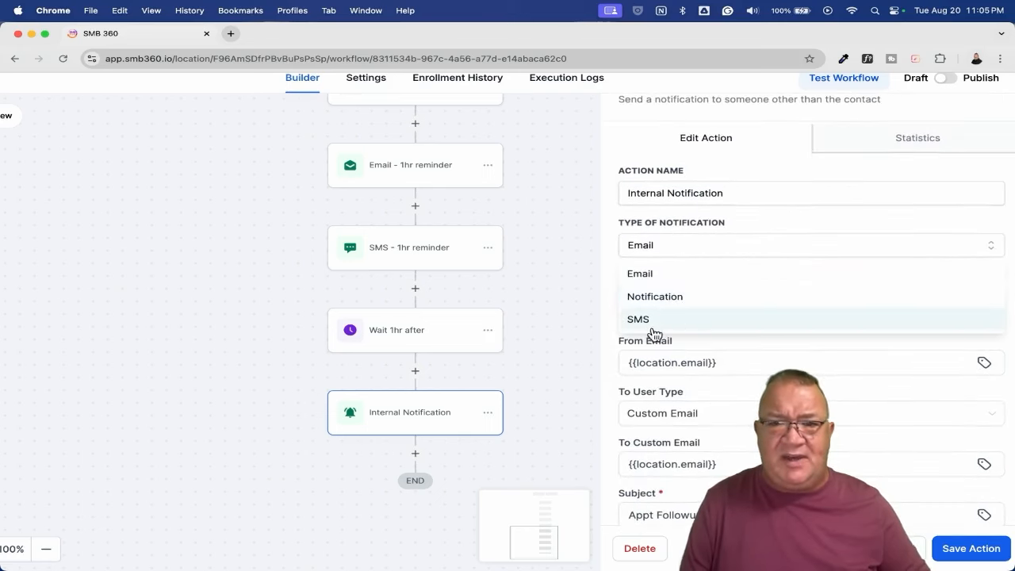
click(576, 235)
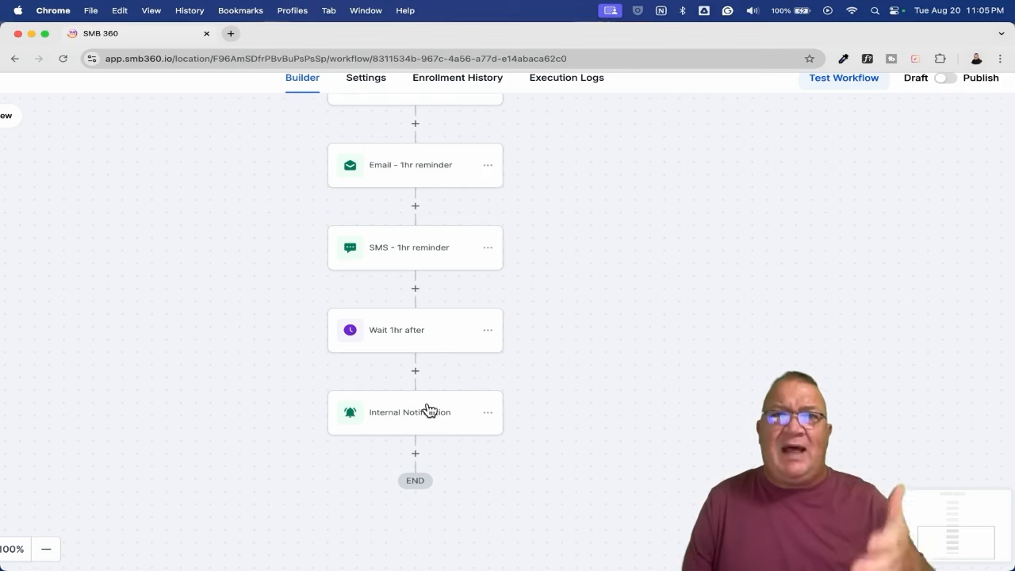
Step: View the They Showed - Send Google Review workflow with its trigger and Send Review Request action, and return to the Appointment Workflows list
scroll(427, 410, down, 5)
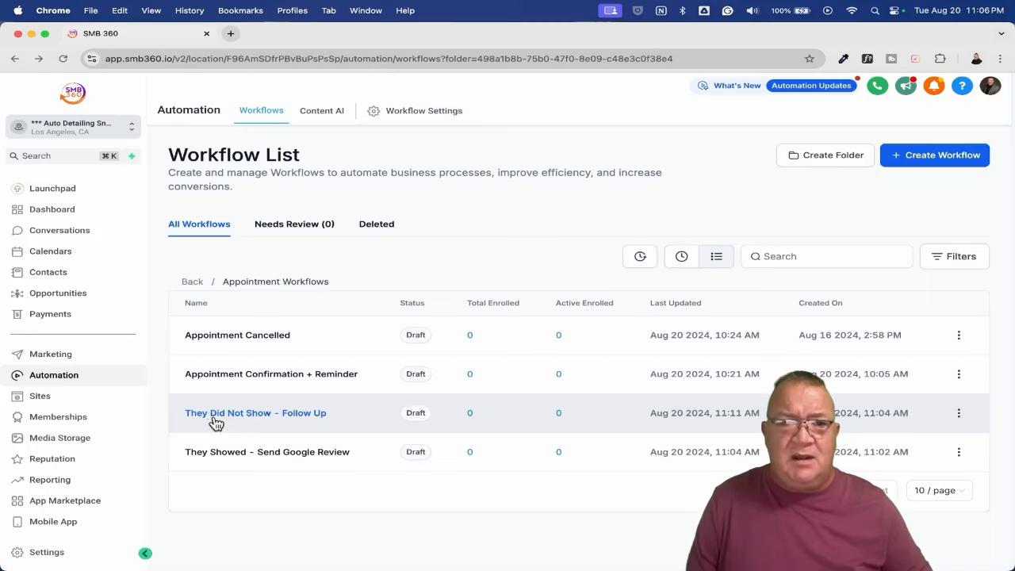
scroll(212, 429, up, 10)
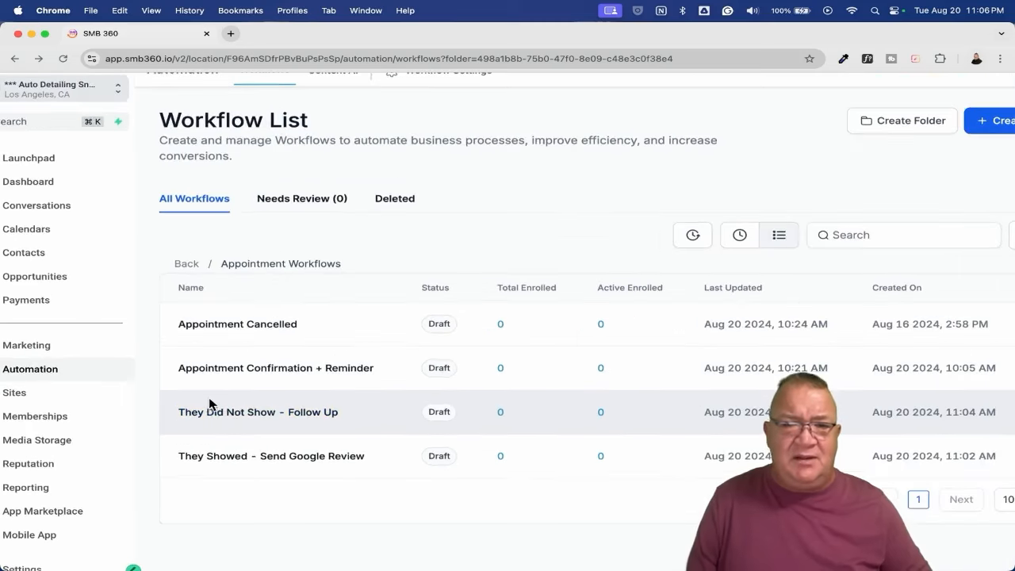
scroll(204, 402, down, 1)
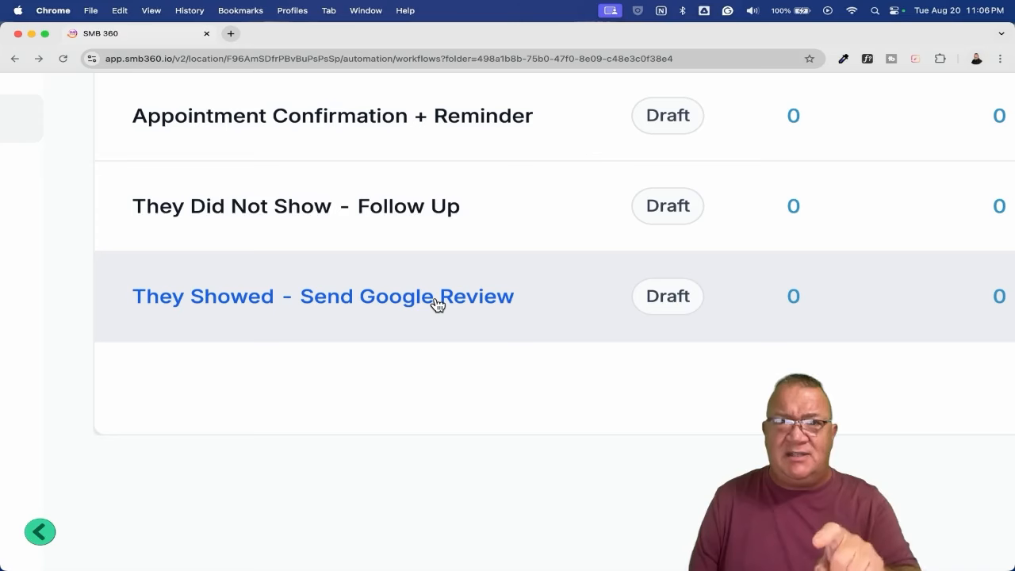
click(436, 304)
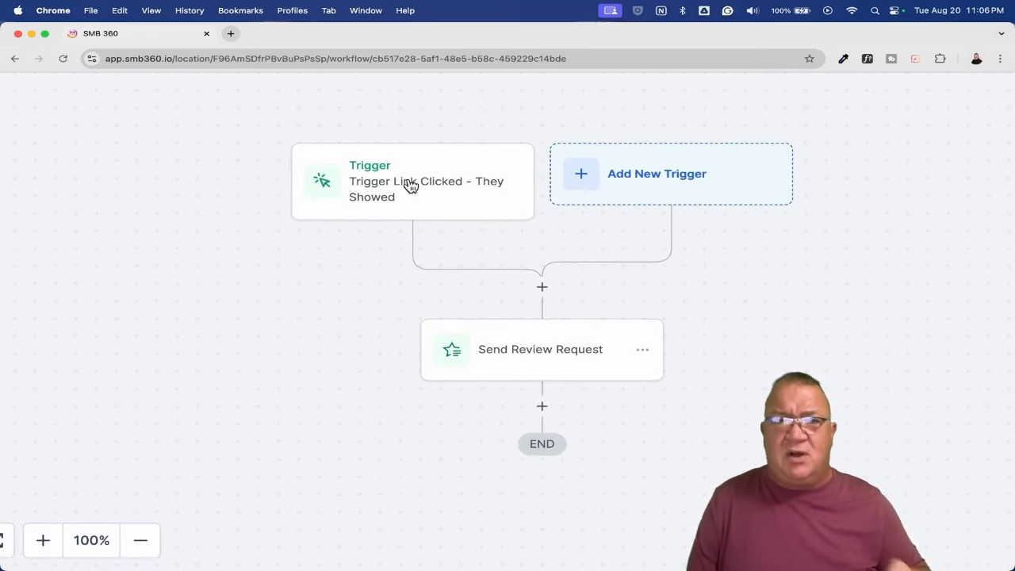
click(14, 58)
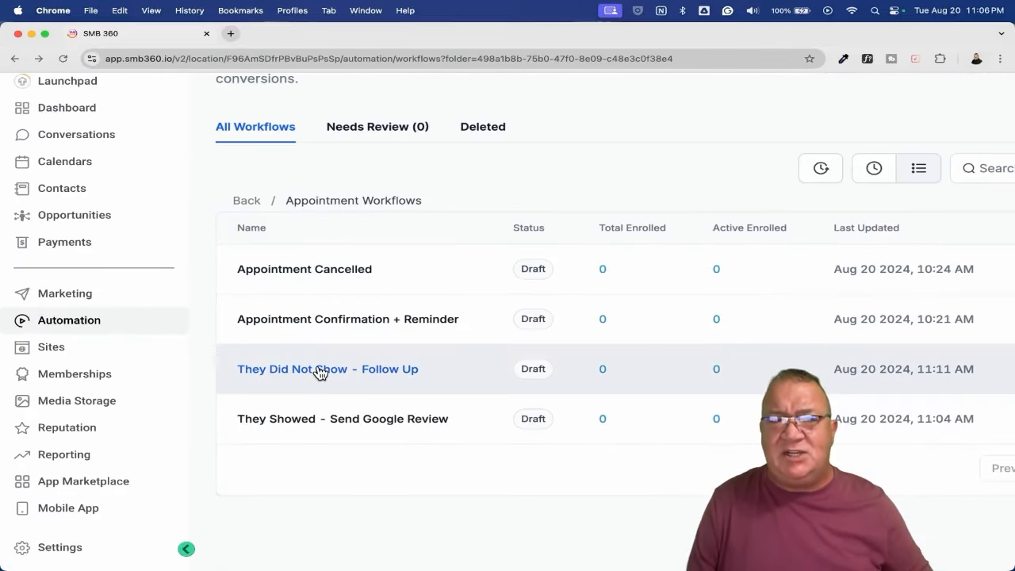
Step: View the missed-appointment email in They Did Not Show - Follow Up, highlight its booking calendar link, and return to the workflow list without changes
click(319, 370)
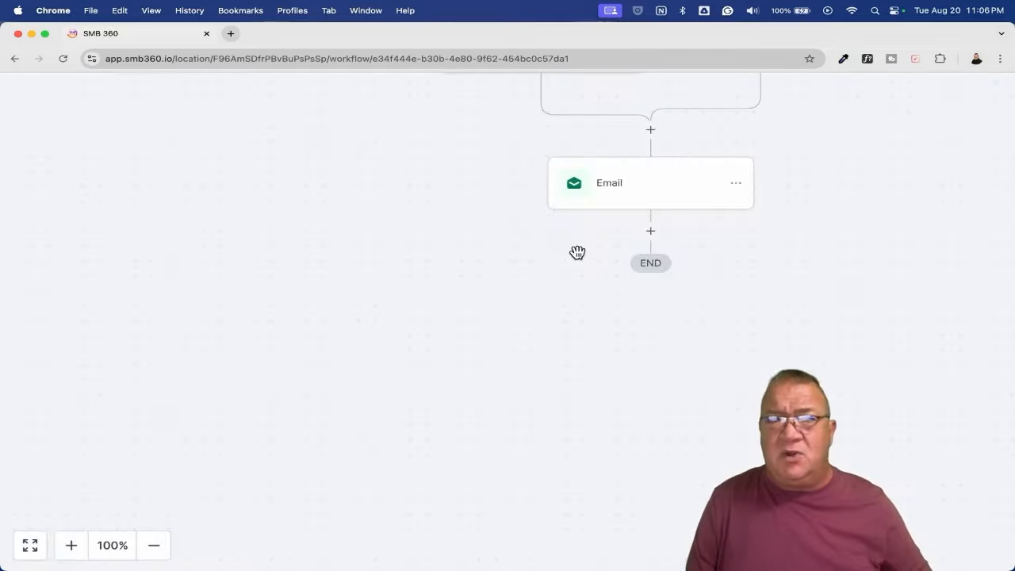
scroll(577, 254, up, 3)
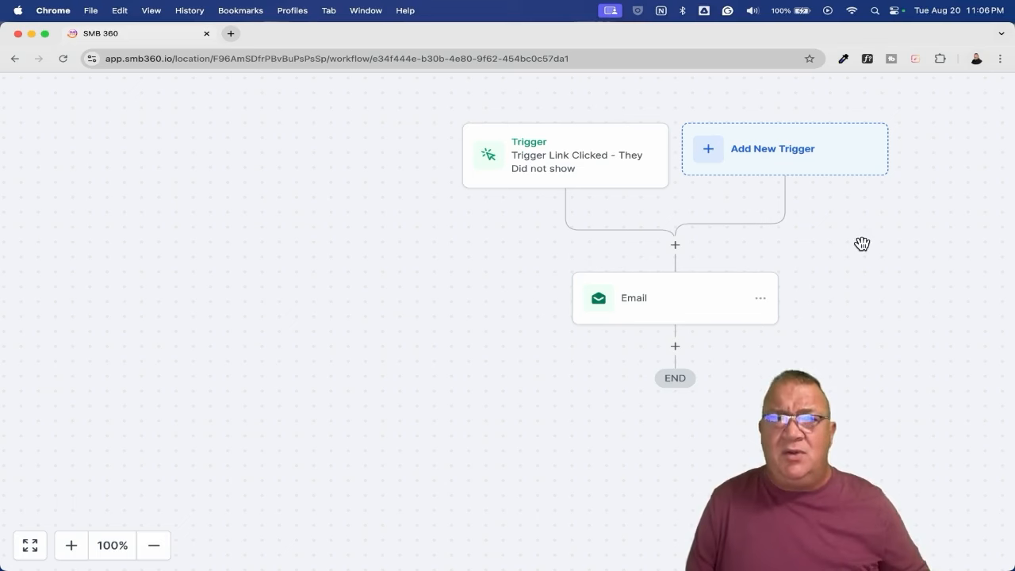
click(671, 301)
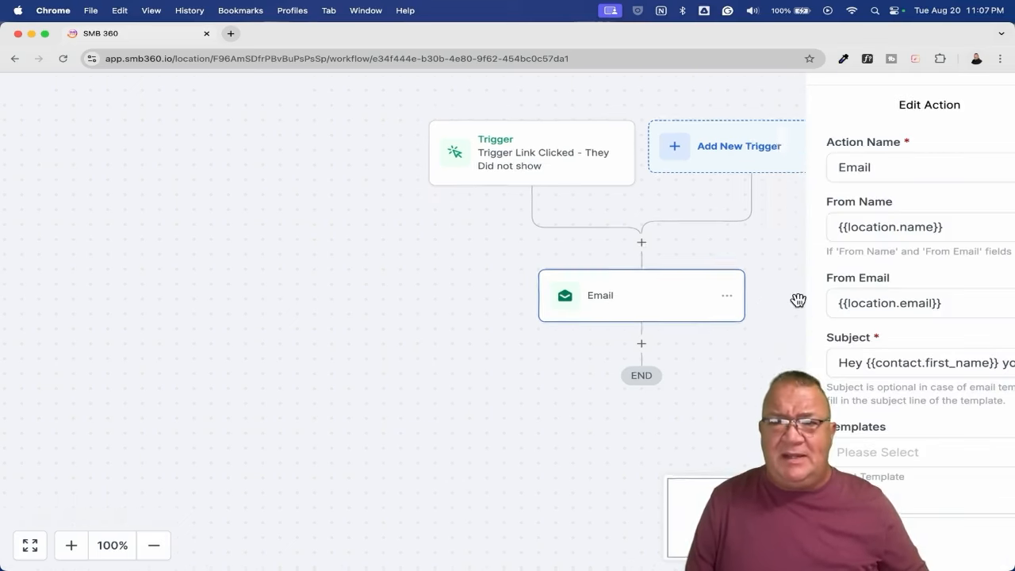
scroll(880, 298, down, 5)
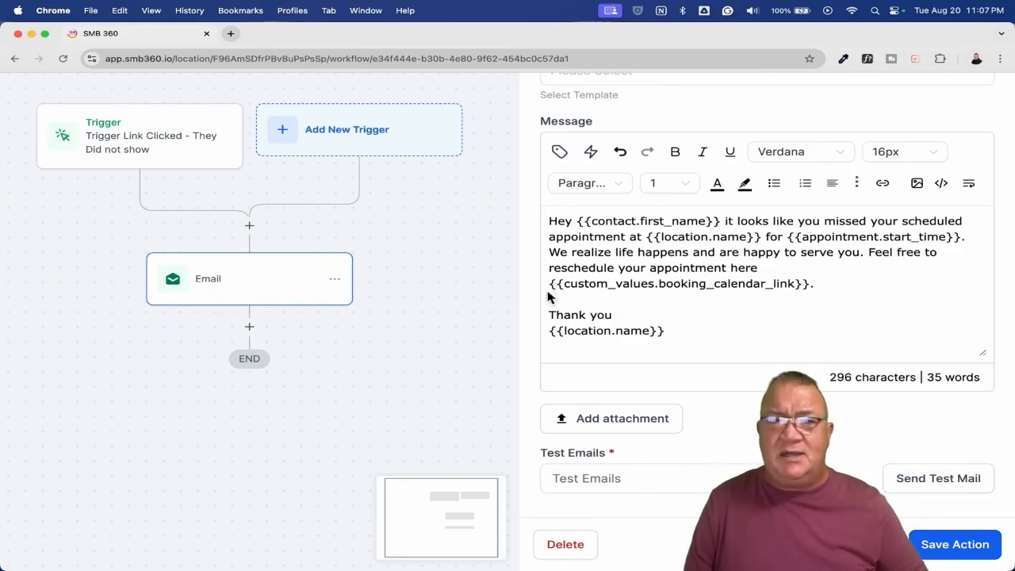
drag(549, 284, 822, 282)
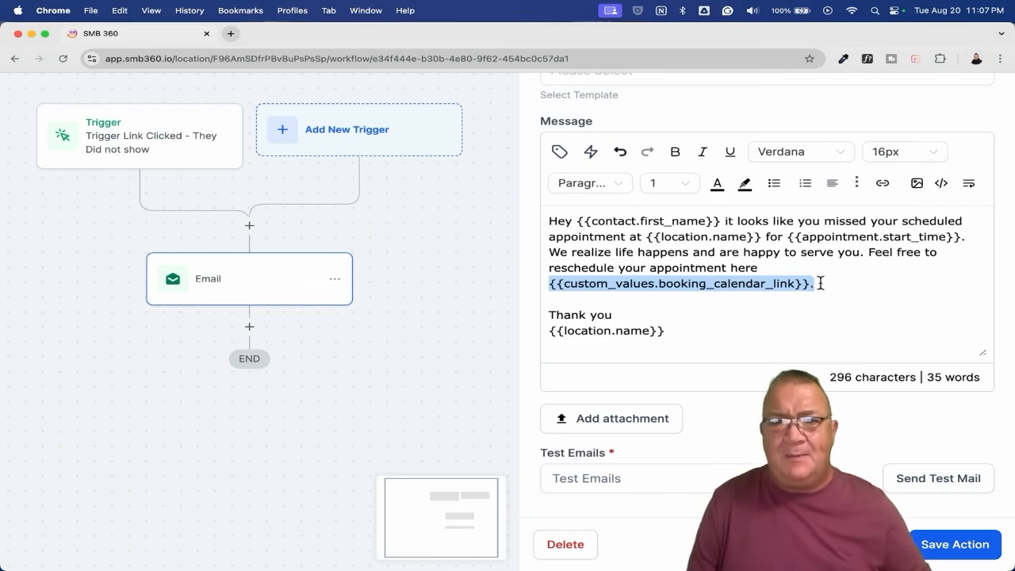
click(917, 544)
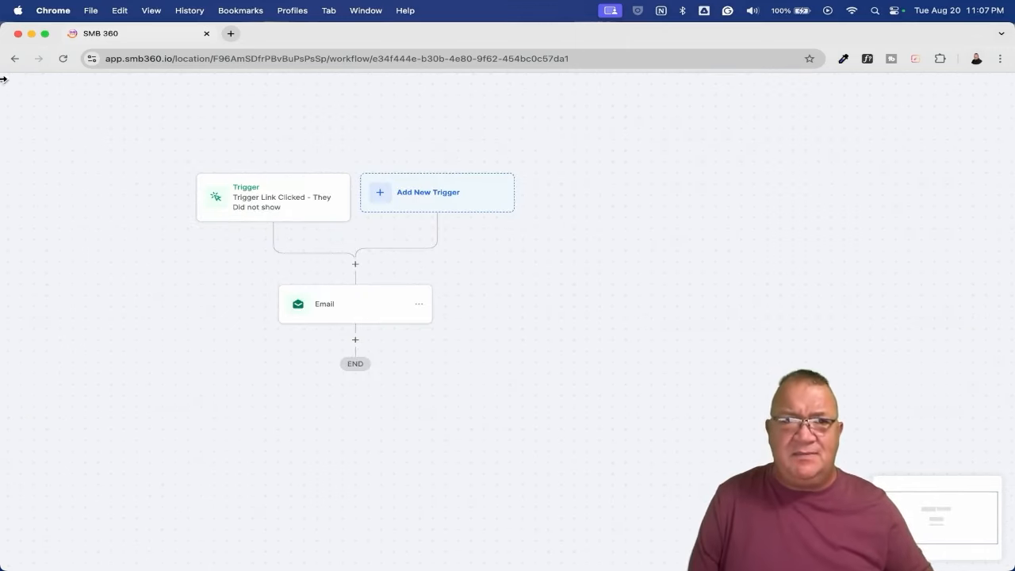
click(15, 59)
key(super+minus)
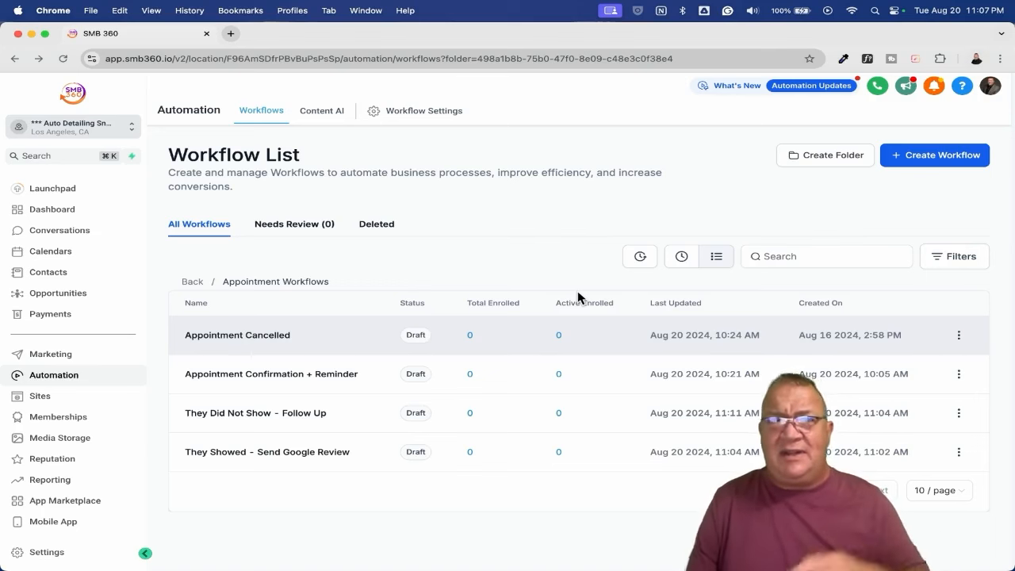
Step: Open the Appointment Cancelled workflow, view its Appointment Status trigger settings, and close them unchanged
click(262, 338)
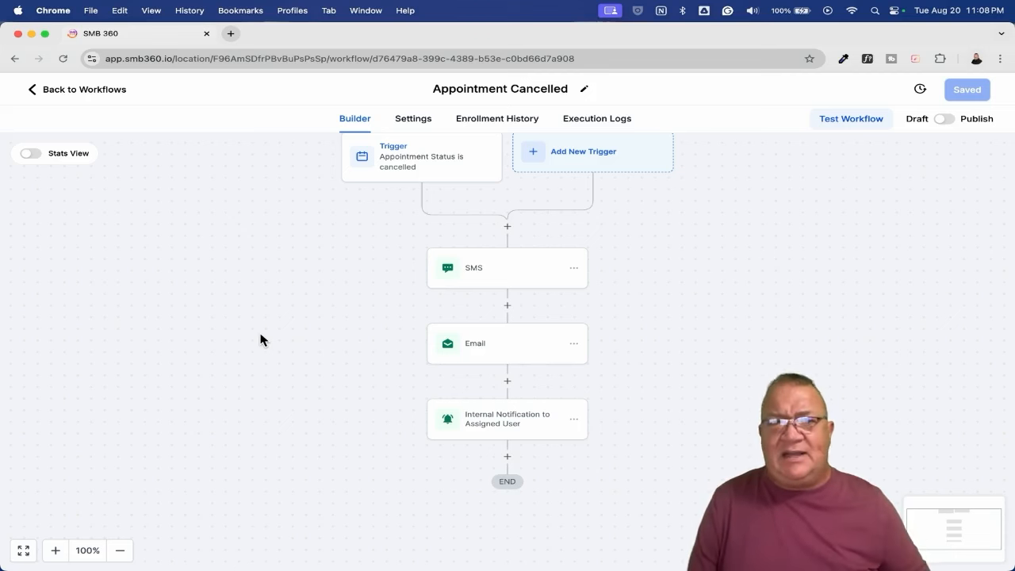
click(416, 168)
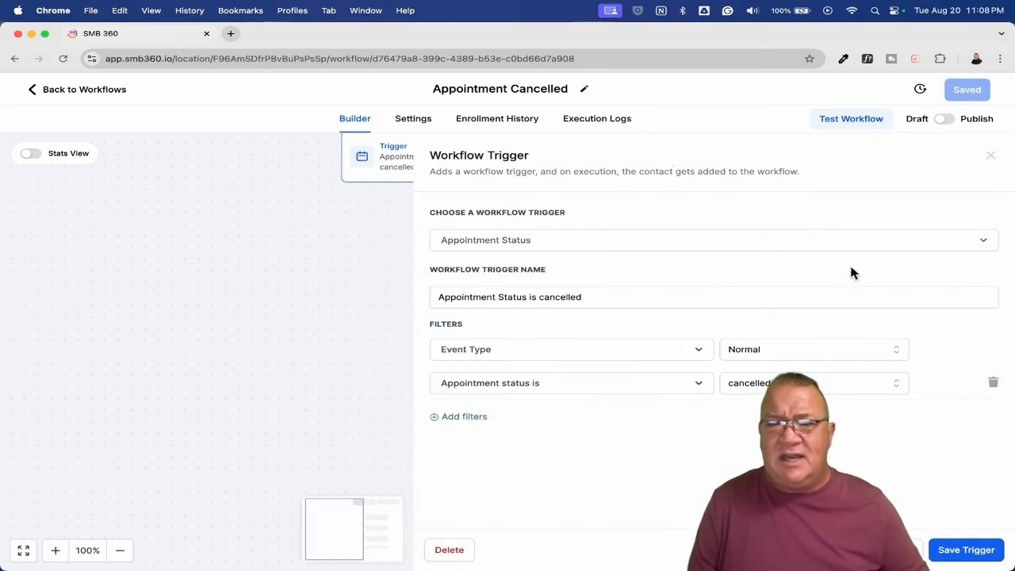
key(Escape)
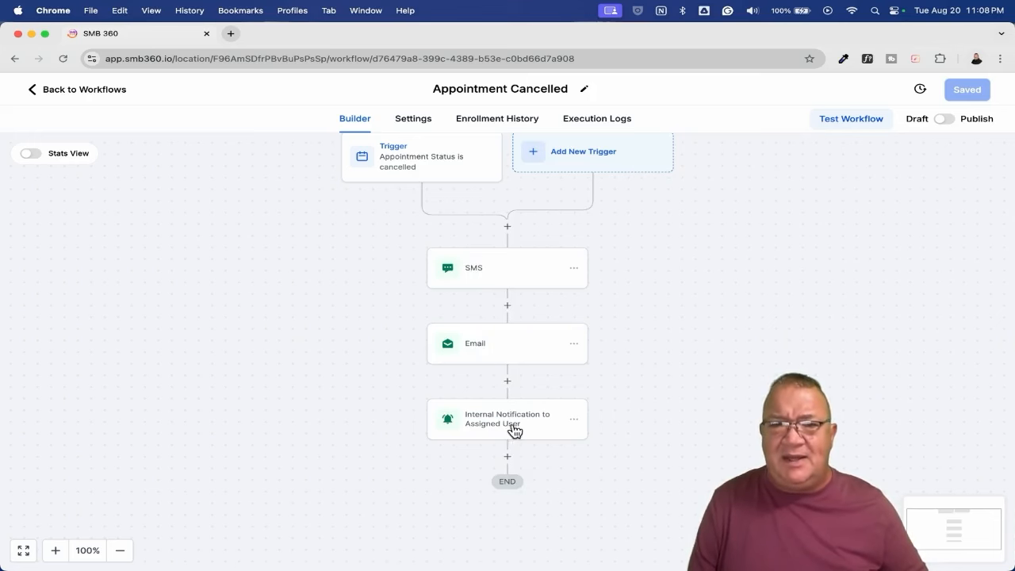
Step: View the Internal Notification to Assigned User settings and SMS message, close them unchanged, and return to the workflow list
click(509, 428)
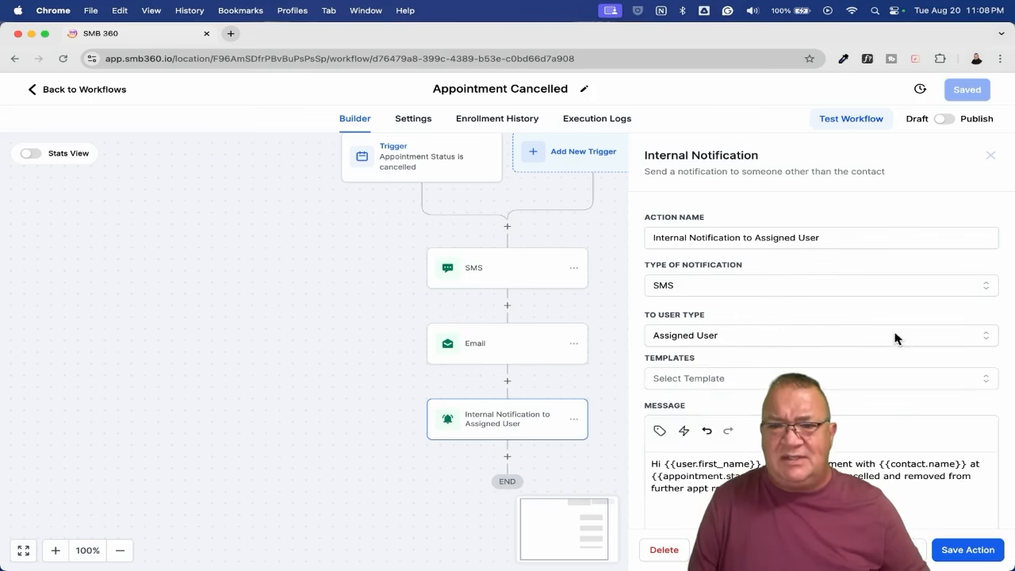
scroll(901, 429, down, 2)
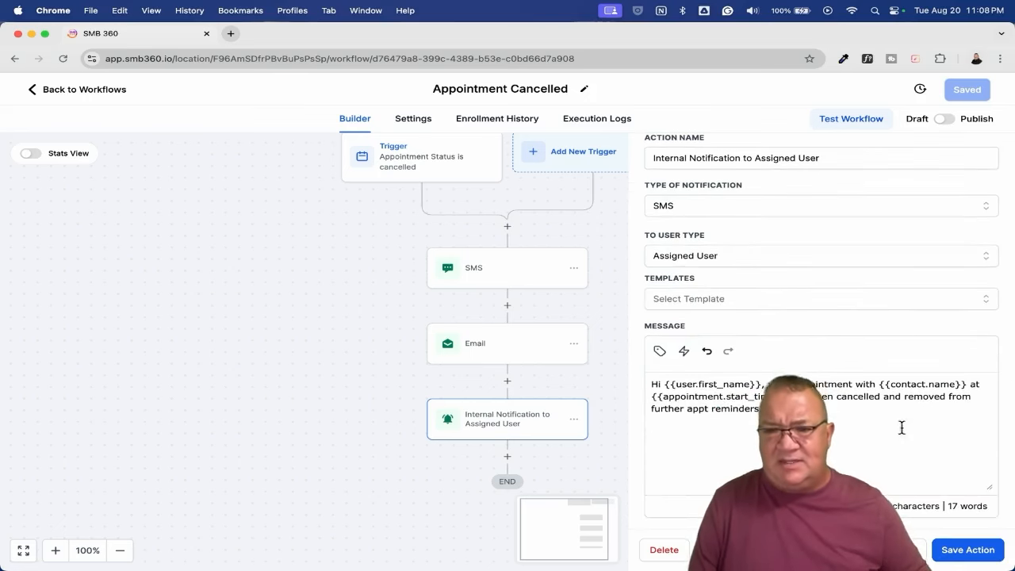
mouse_move(916, 548)
key(Escape)
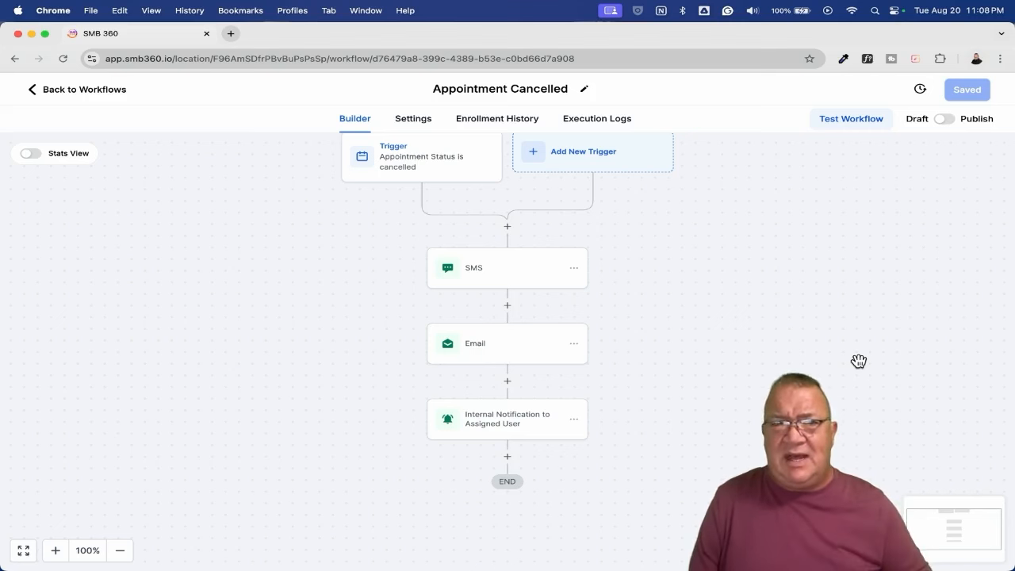
click(86, 93)
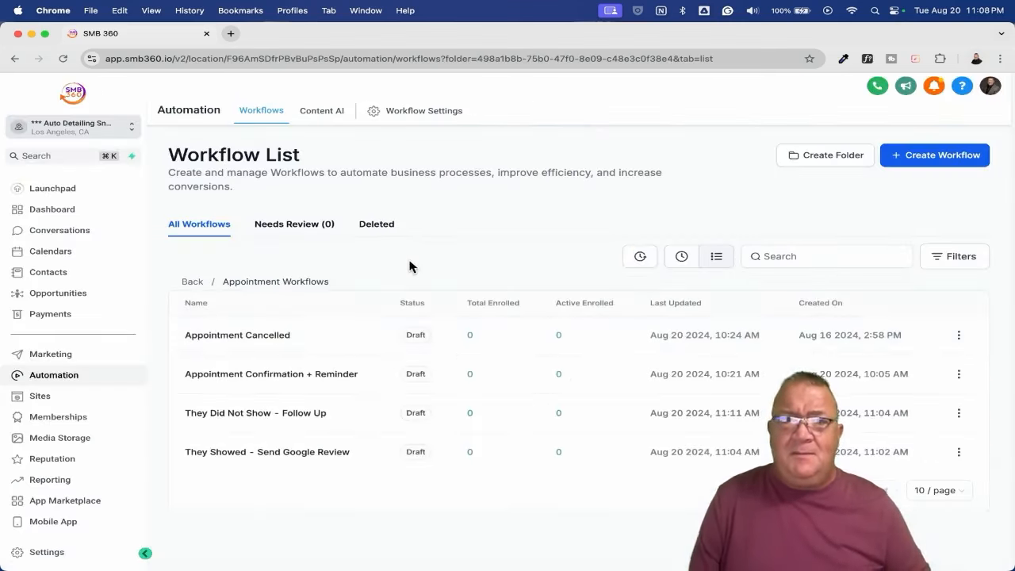